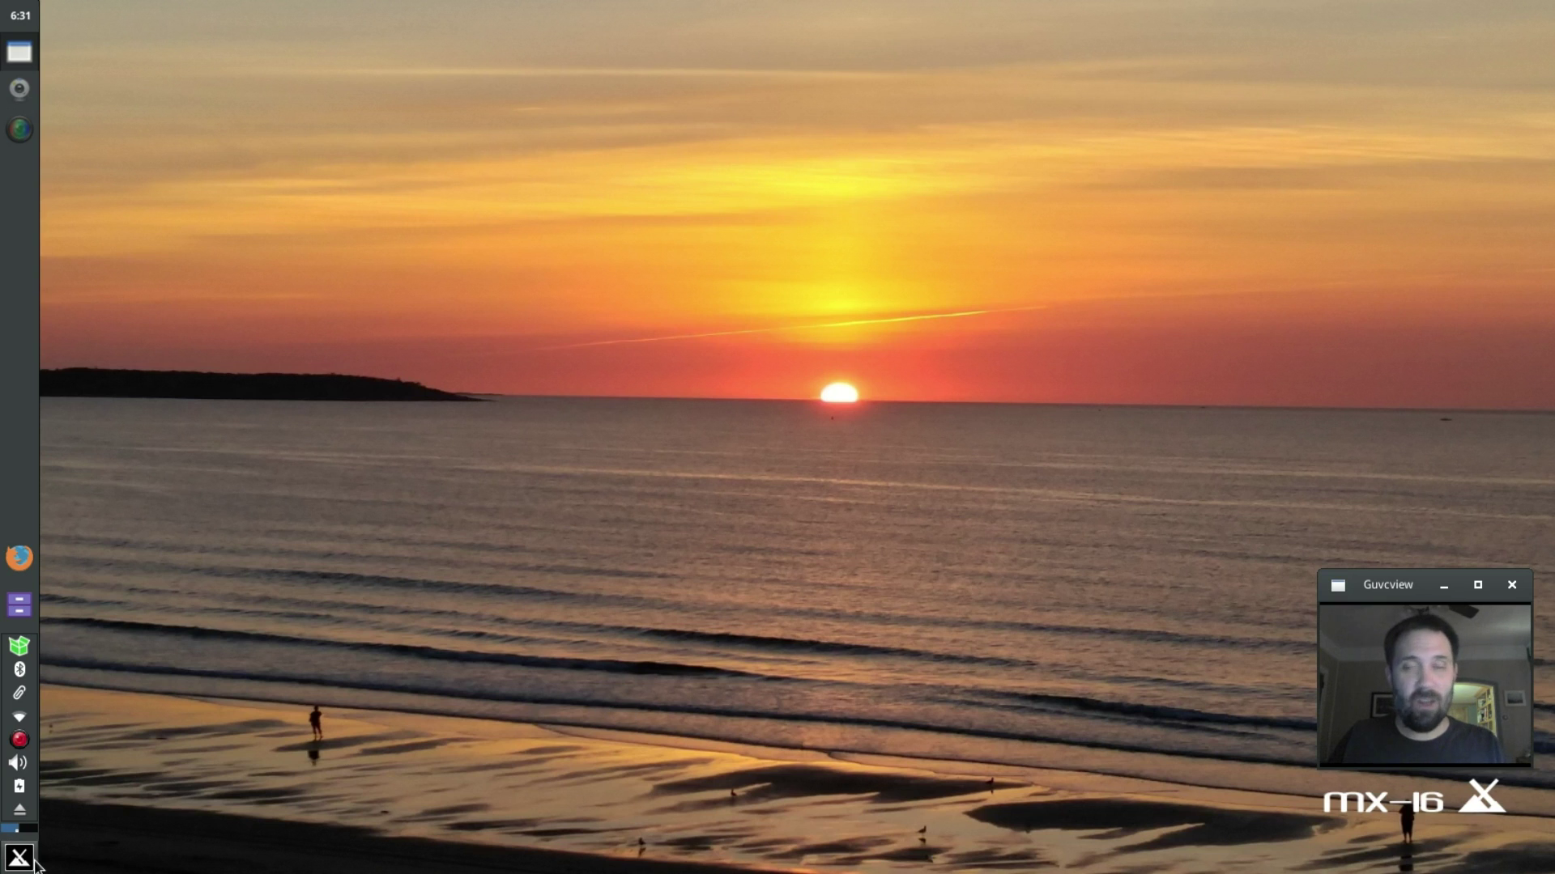
Step: Launch Thunar on the /home/dolphin home folder with its eight standard folders
{"action": "left_click", "coordinate": [19, 606]}
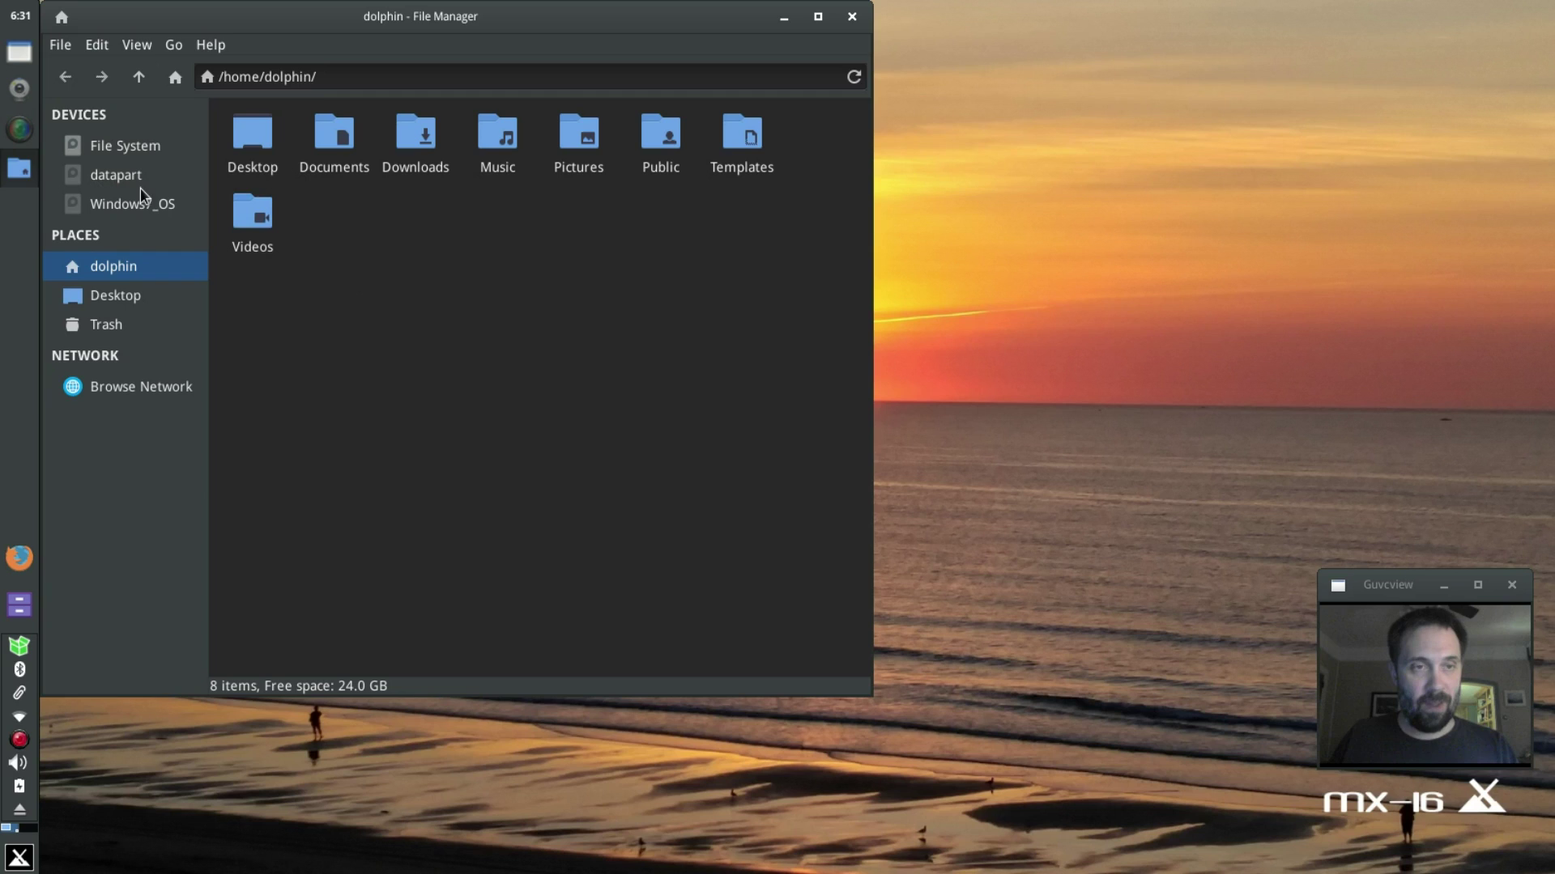
Step: Mount the datapart partition, entering the root password to authenticate
{"action": "key", "text": "p"}
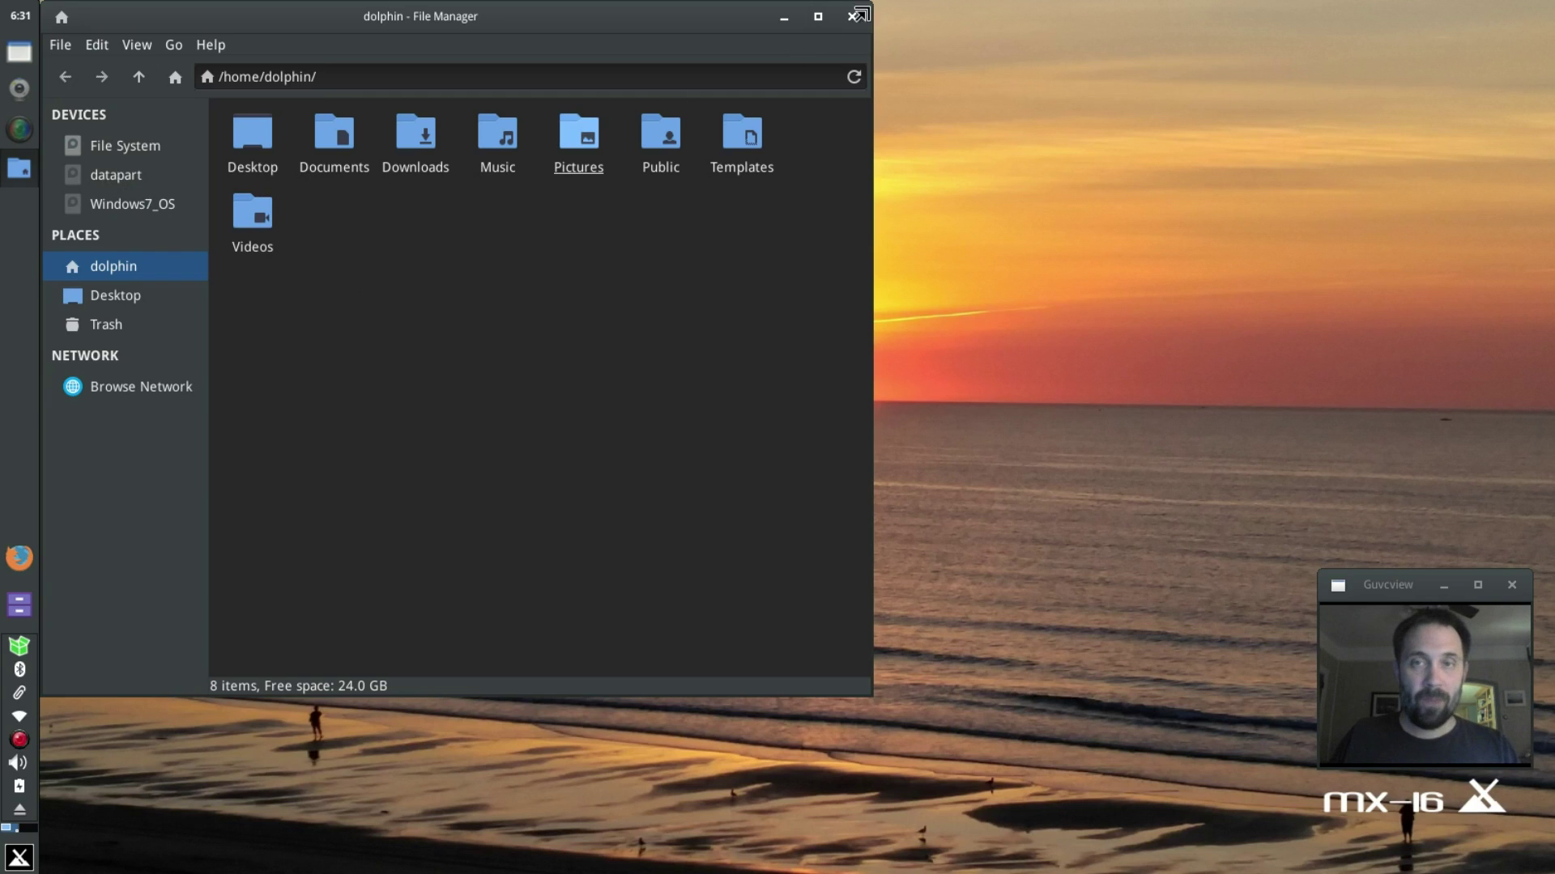
{"action": "left_click", "coordinate": [183, 180]}
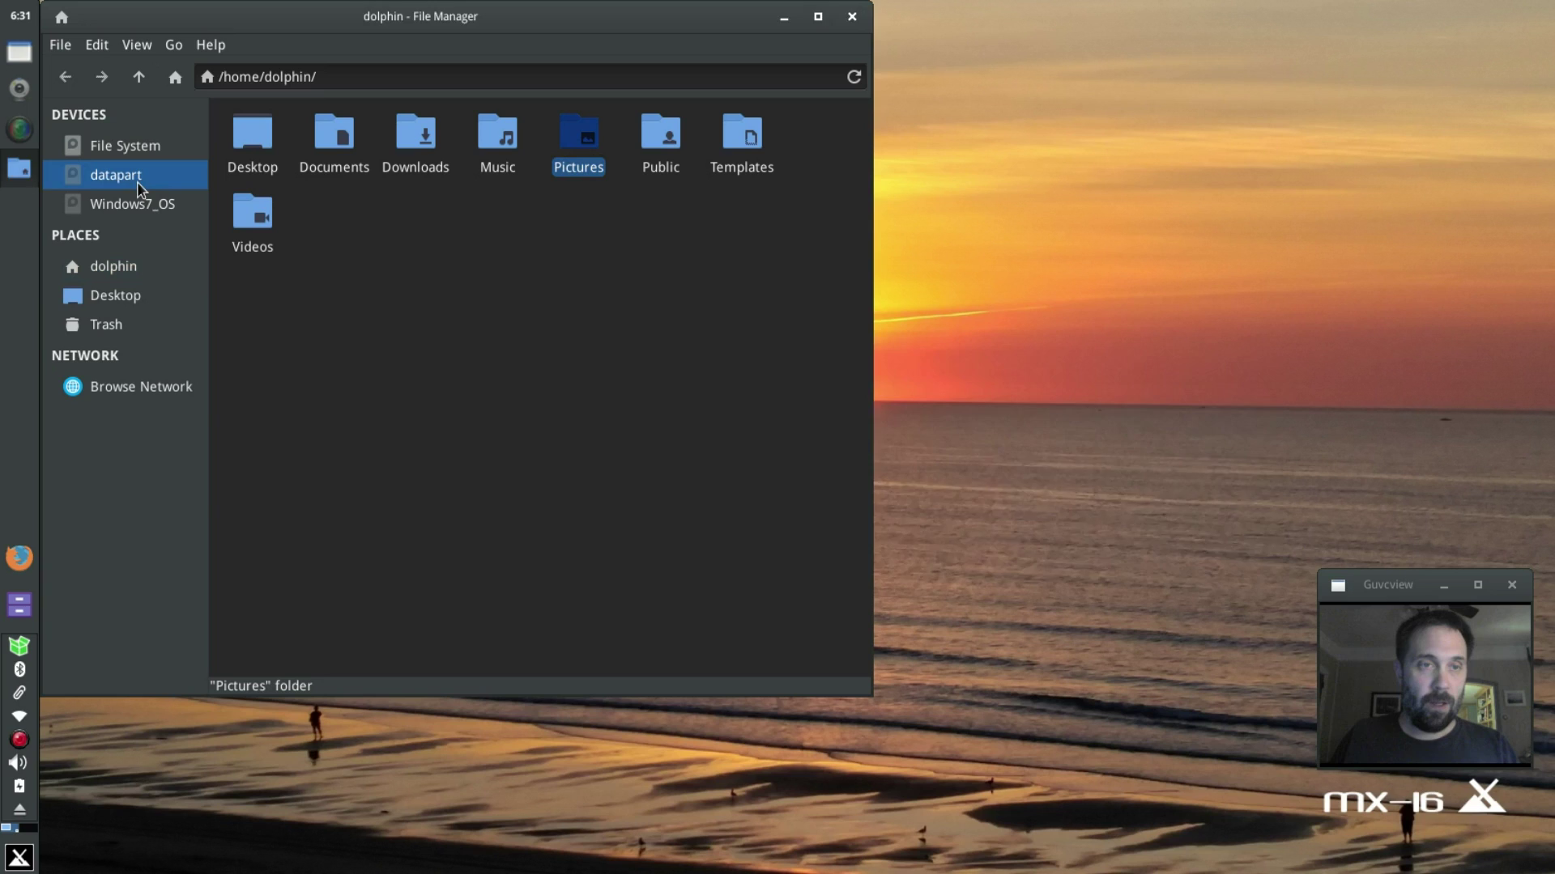
{"action": "type", "text": "****"}
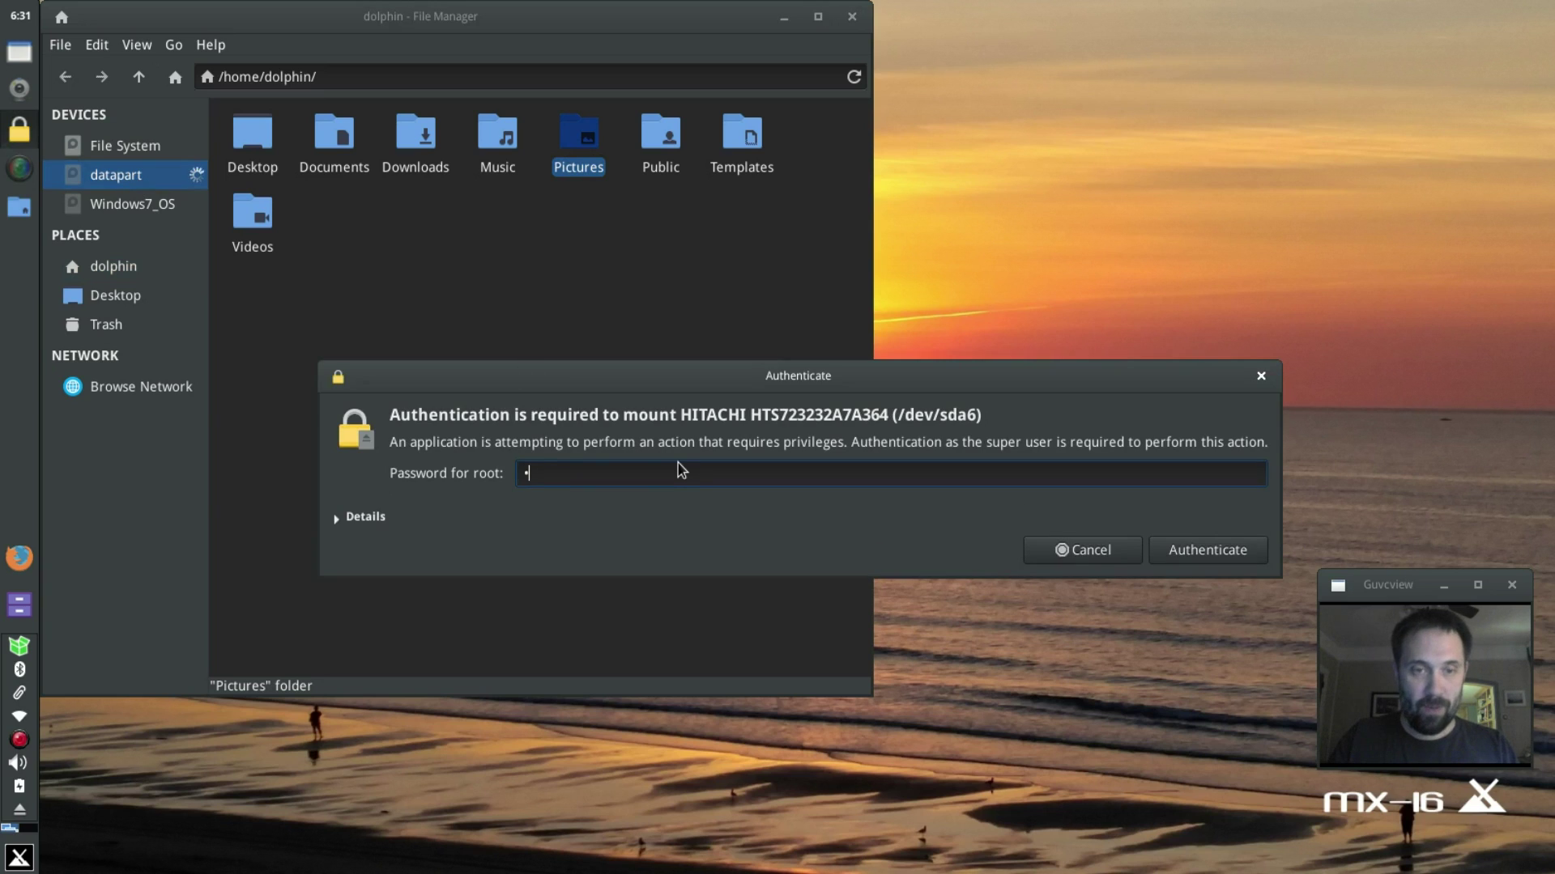
{"action": "key", "text": "Return"}
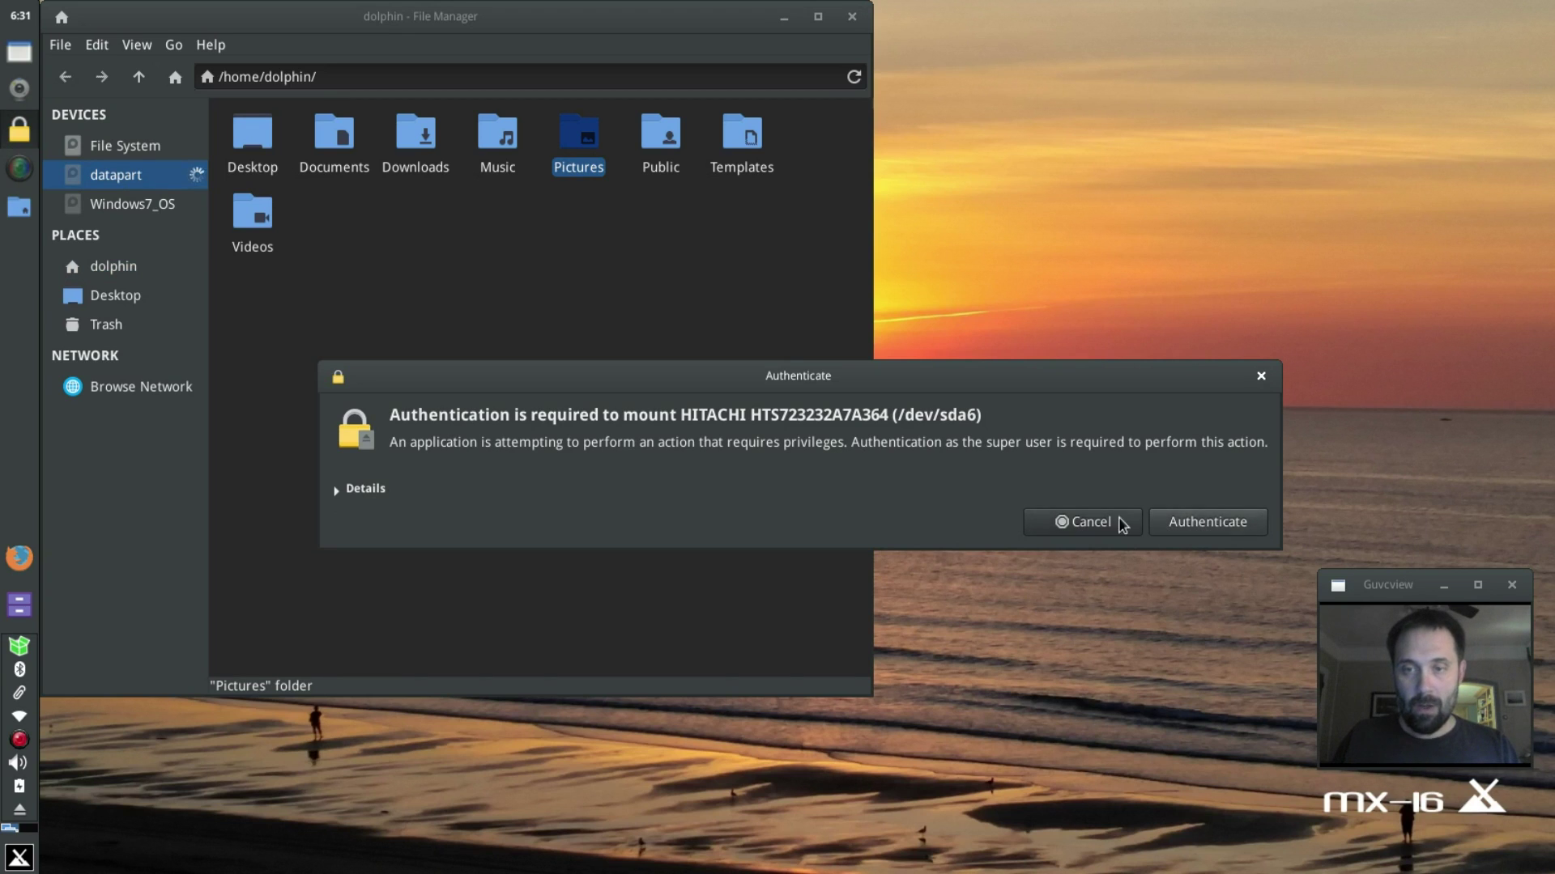
{"action": "type", "text": "****"}
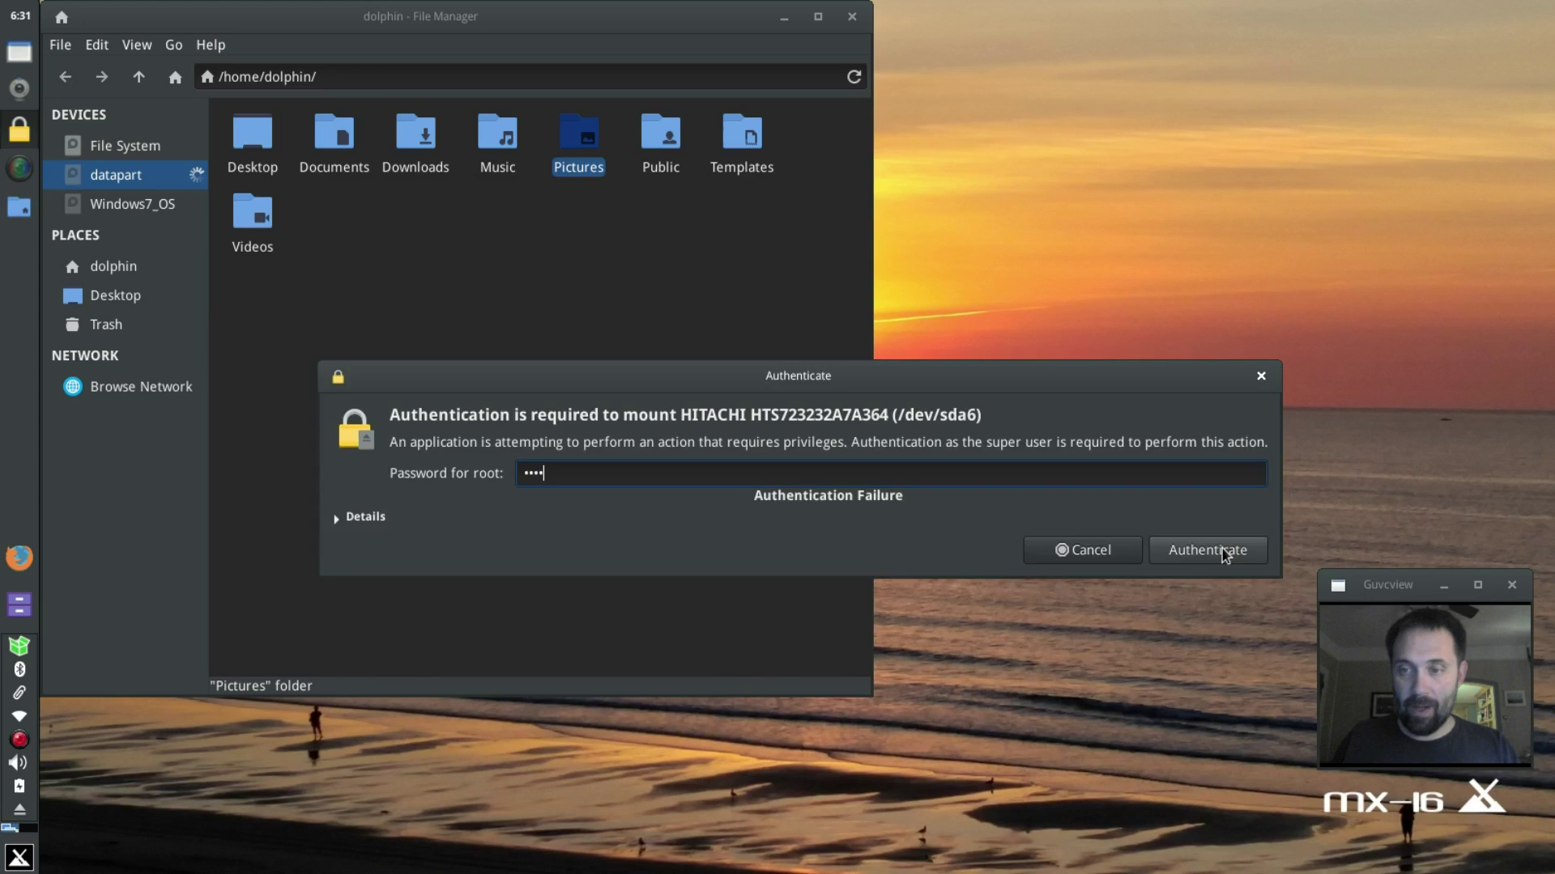
{"action": "left_click", "coordinate": [1231, 549]}
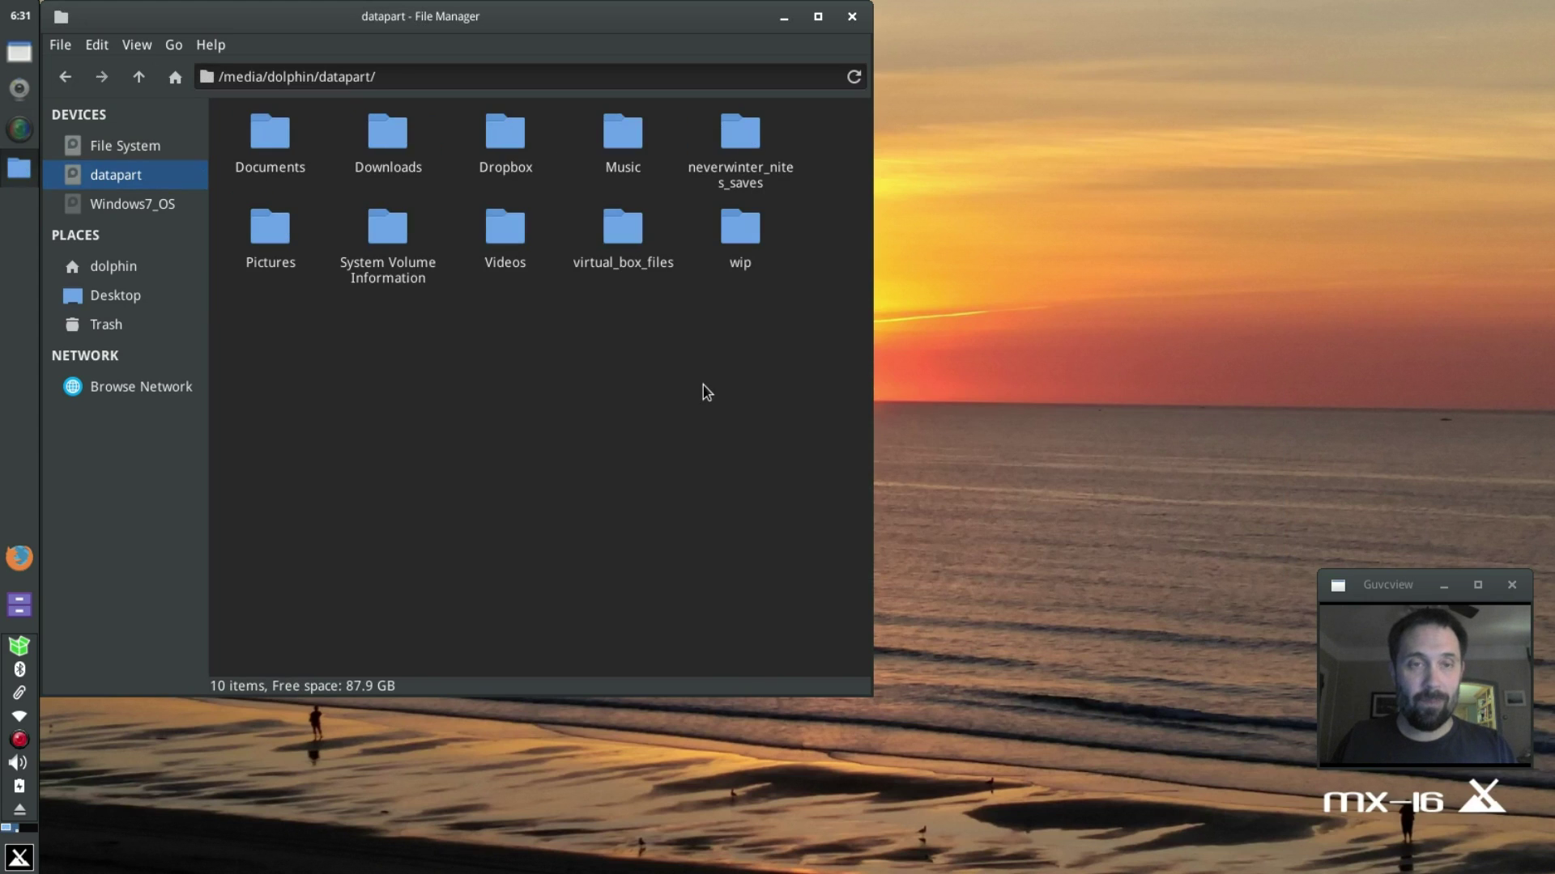
Step: Browse datapart's folders, pointing out Documents and virtual_box_files
{"action": "left_click", "coordinate": [270, 158]}
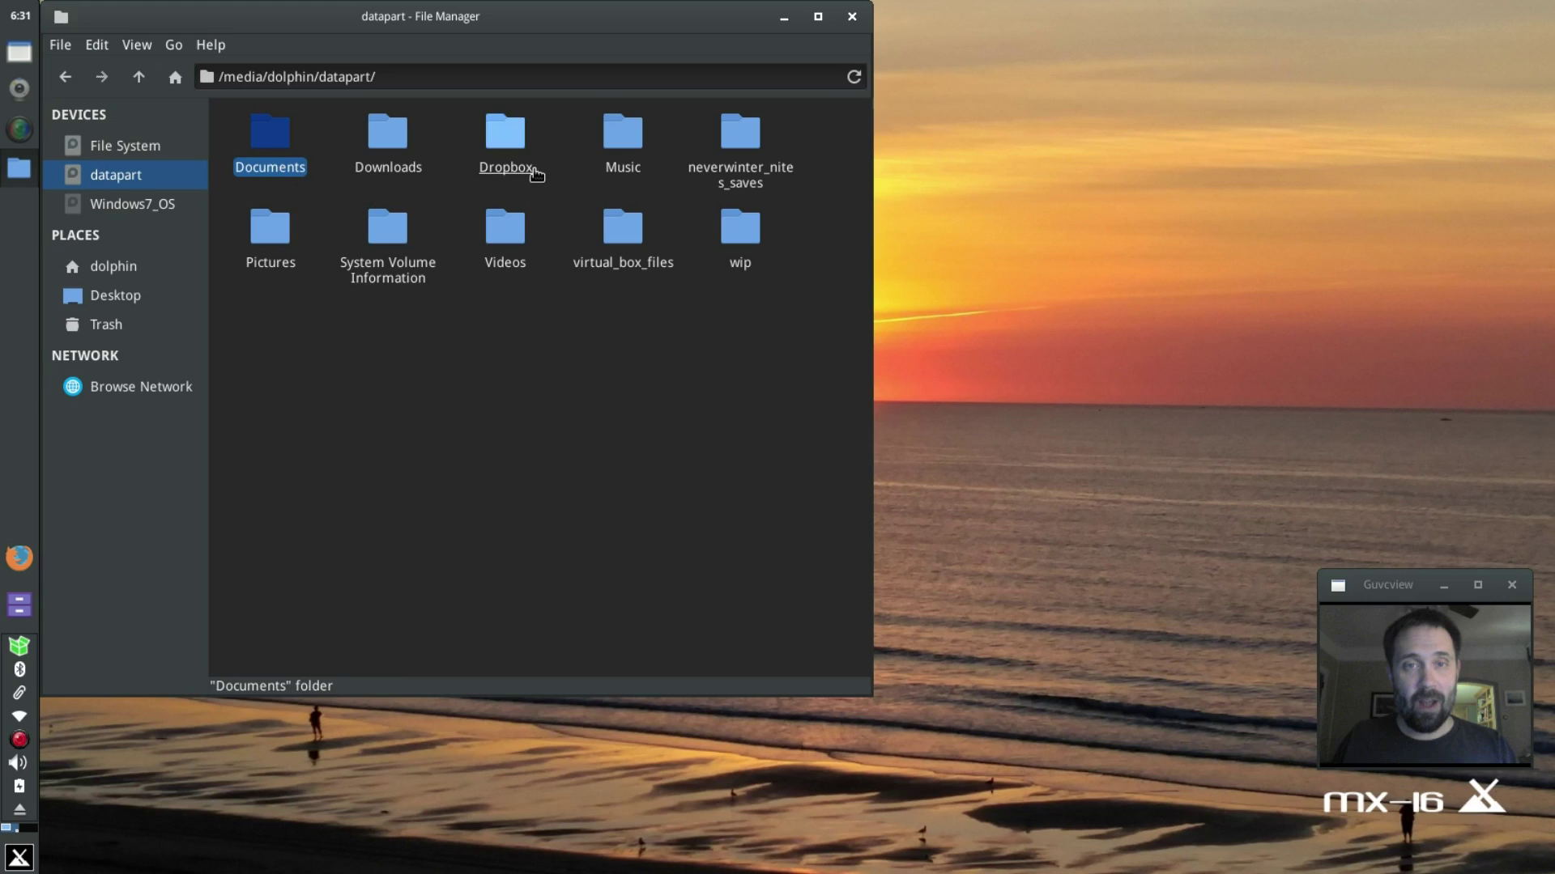
{"action": "left_click", "coordinate": [632, 264]}
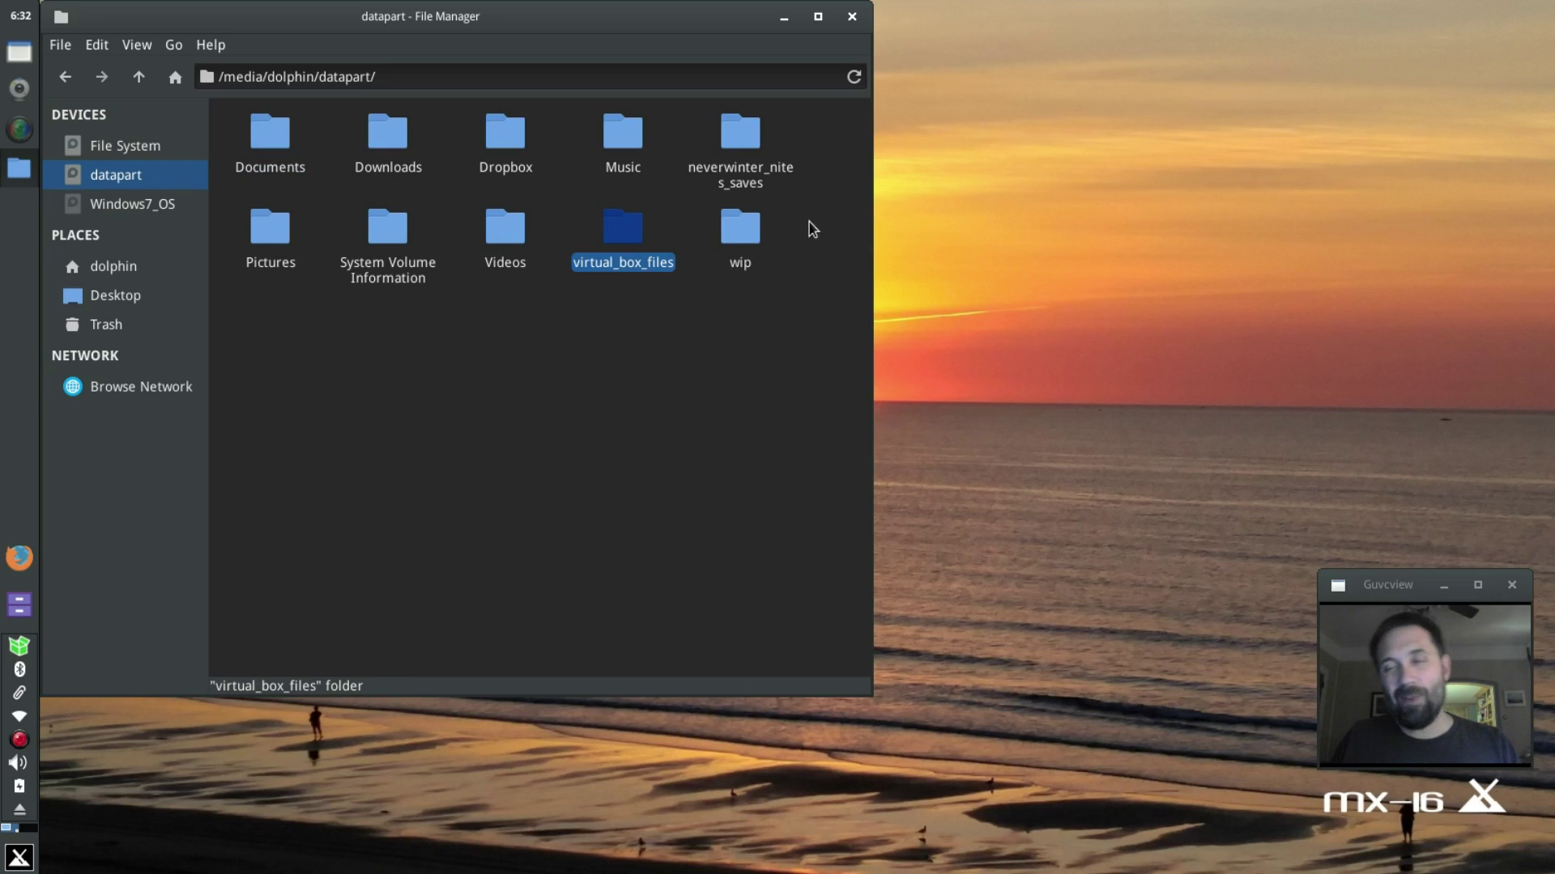
{"action": "left_click", "coordinate": [572, 406]}
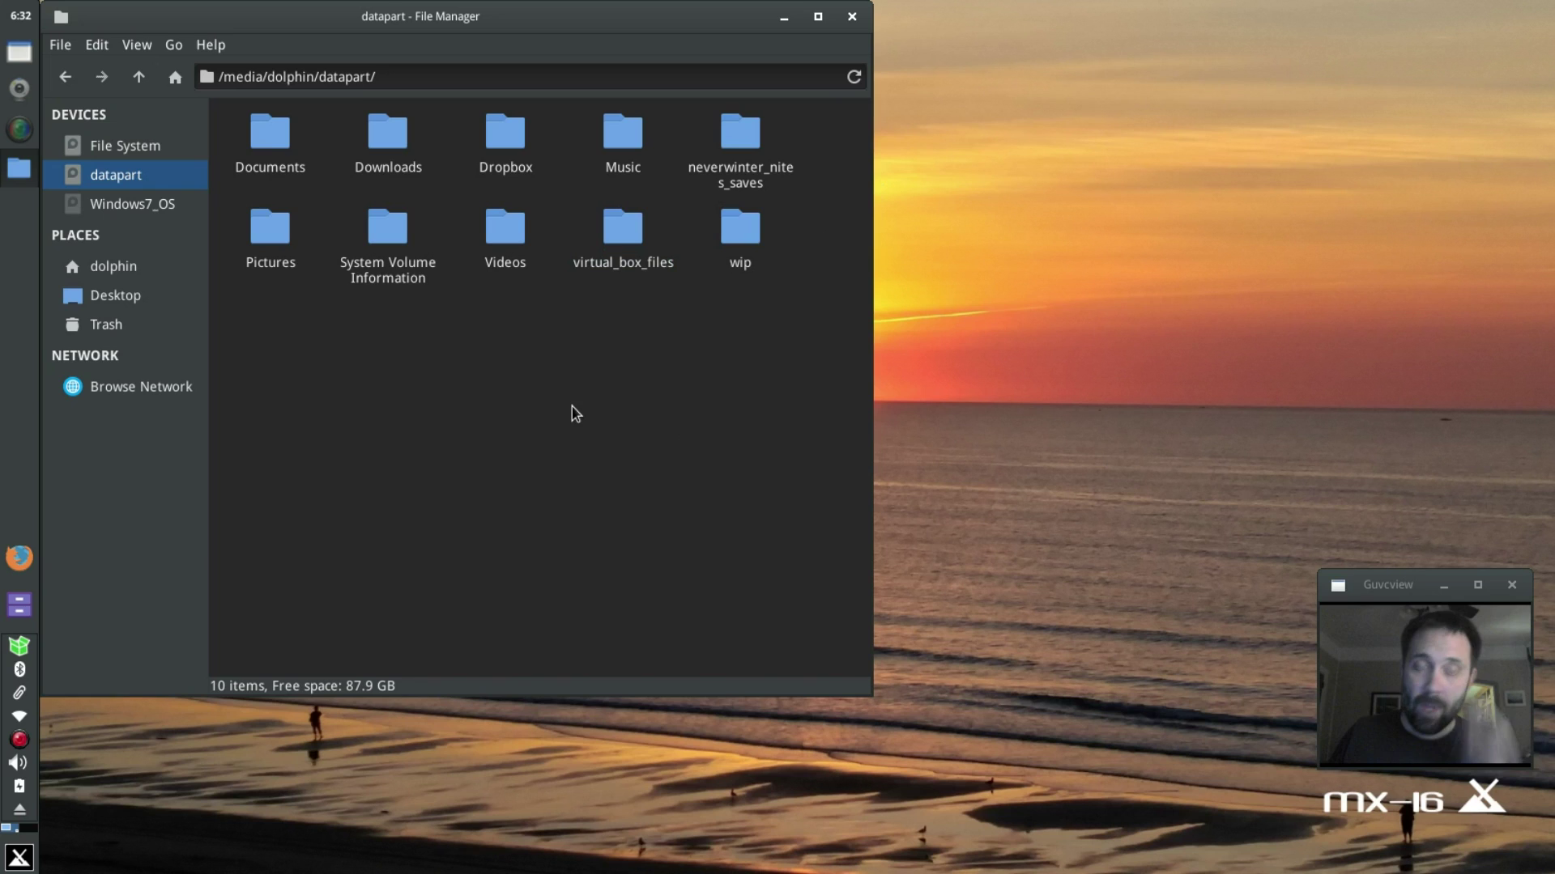
Step: Open datapart's wip folder and locate the dolphin_home_folder_symlinks script next to mx16-release
{"action": "double_click", "coordinate": [741, 235]}
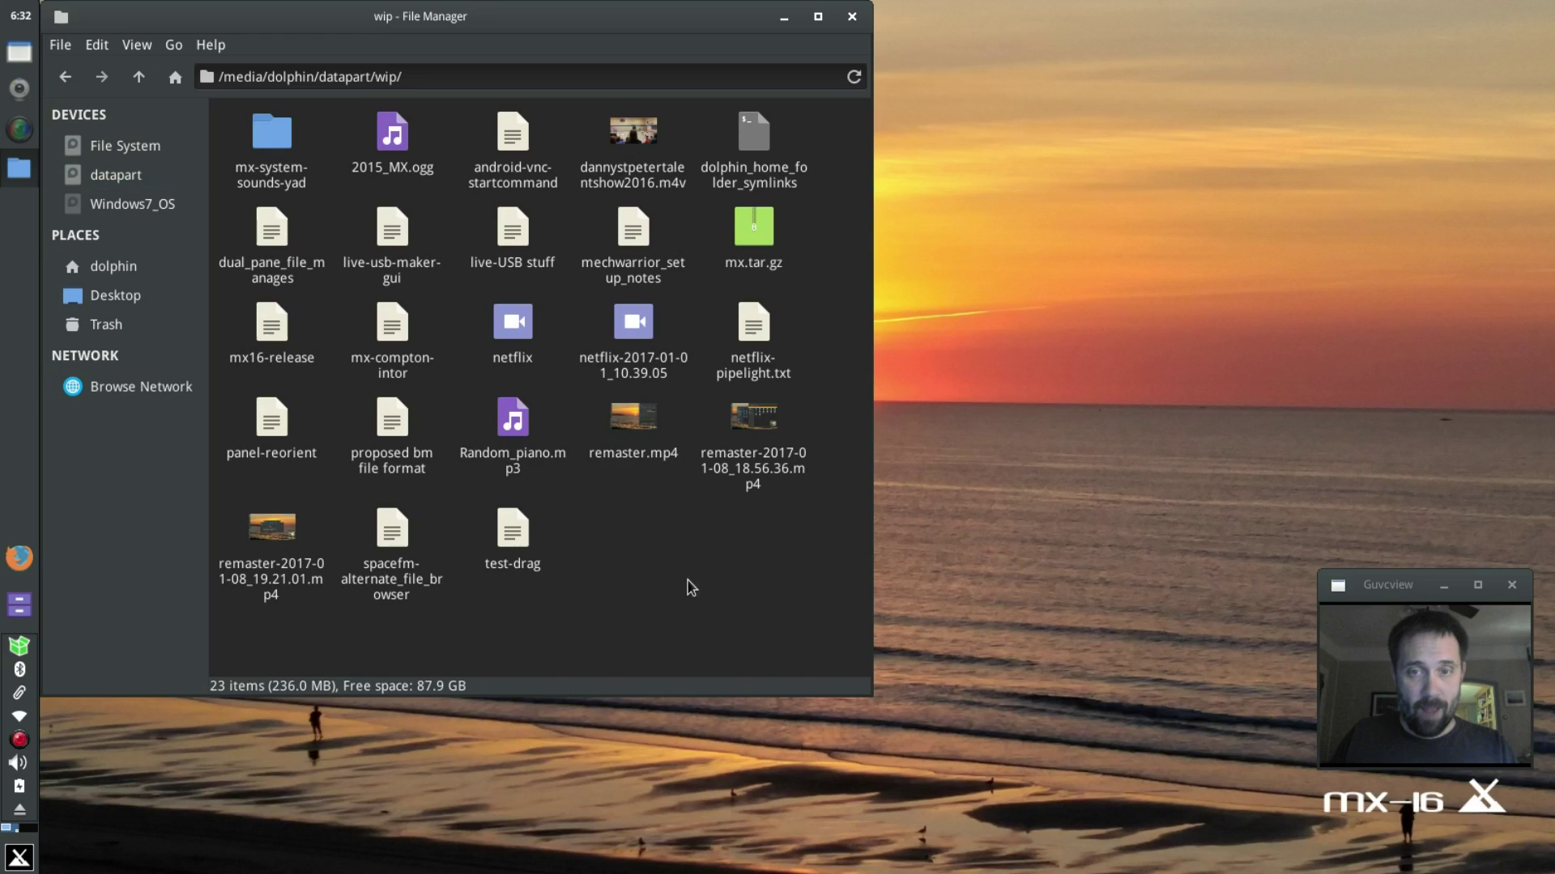
{"action": "left_click", "coordinate": [320, 354]}
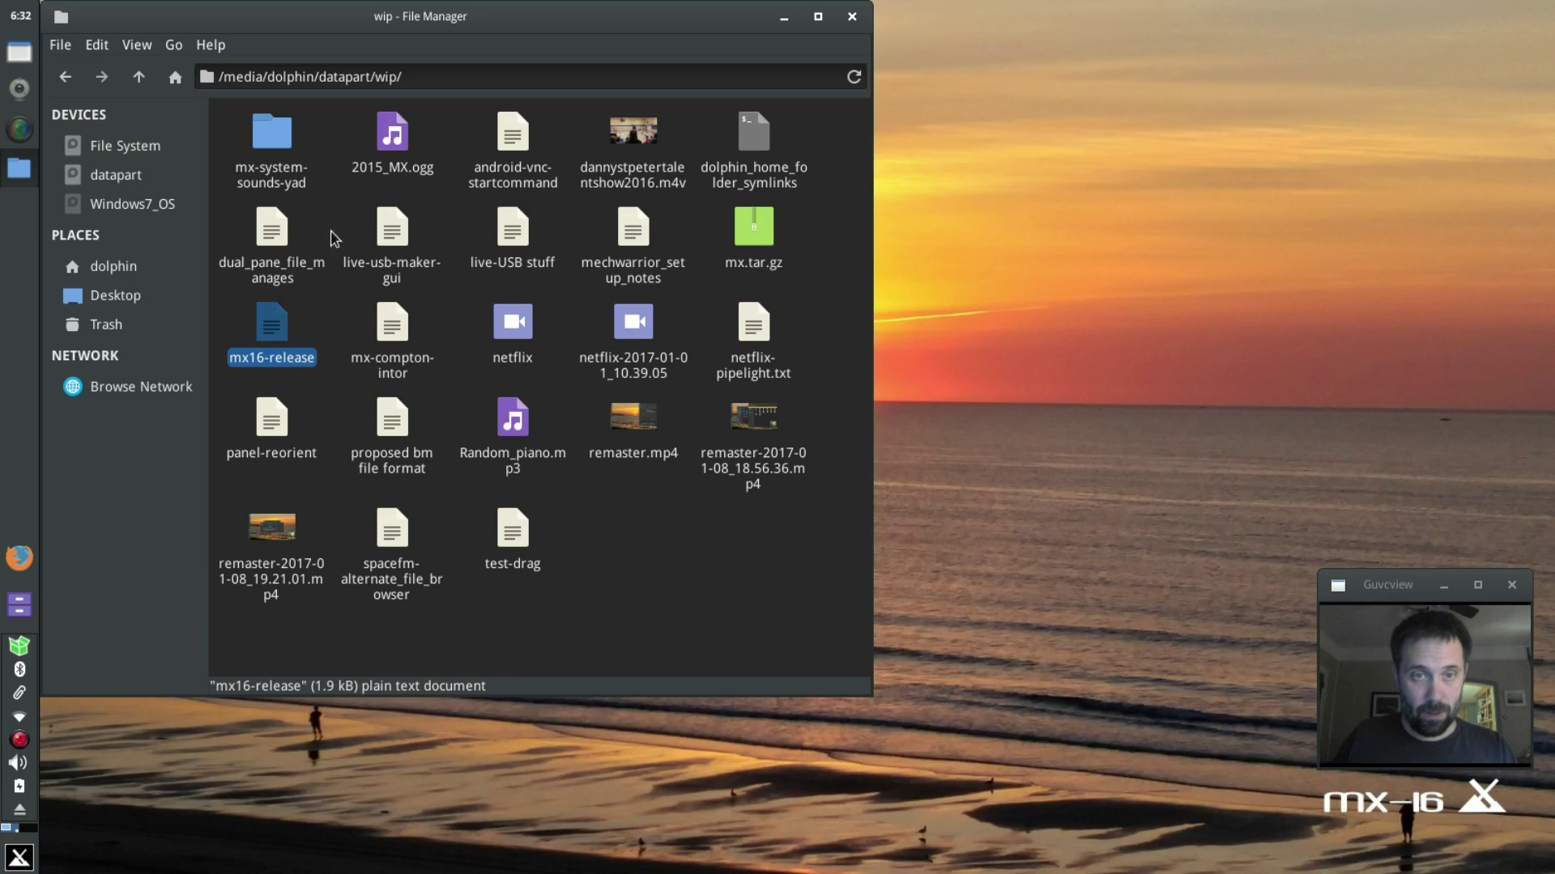
{"action": "mouse_move", "coordinate": [289, 265]}
{"action": "mouse_move", "coordinate": [291, 322]}
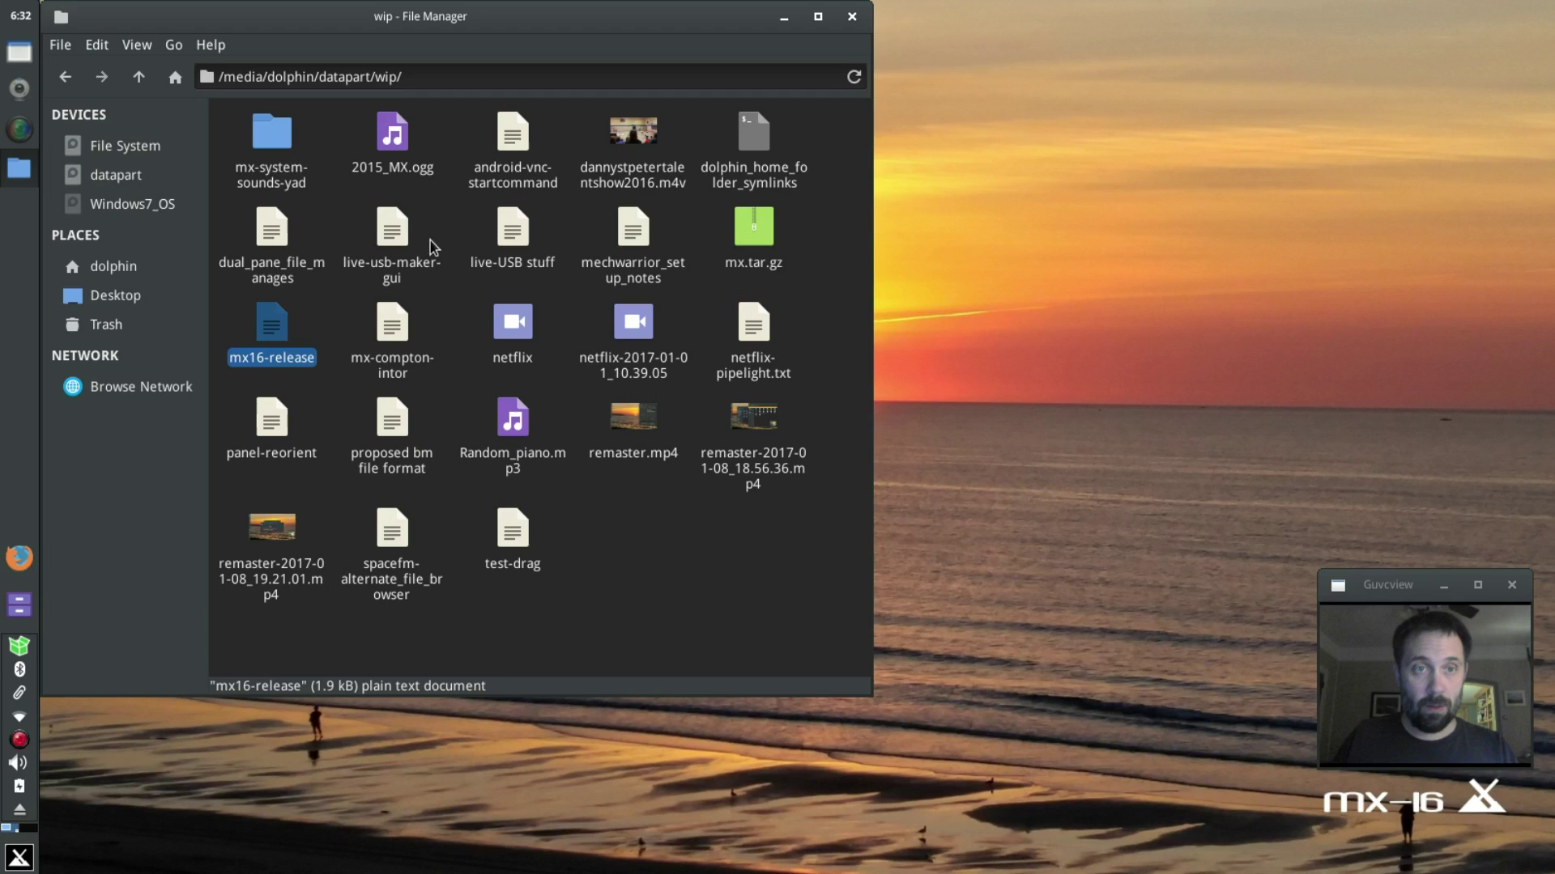
{"action": "mouse_move", "coordinate": [749, 149]}
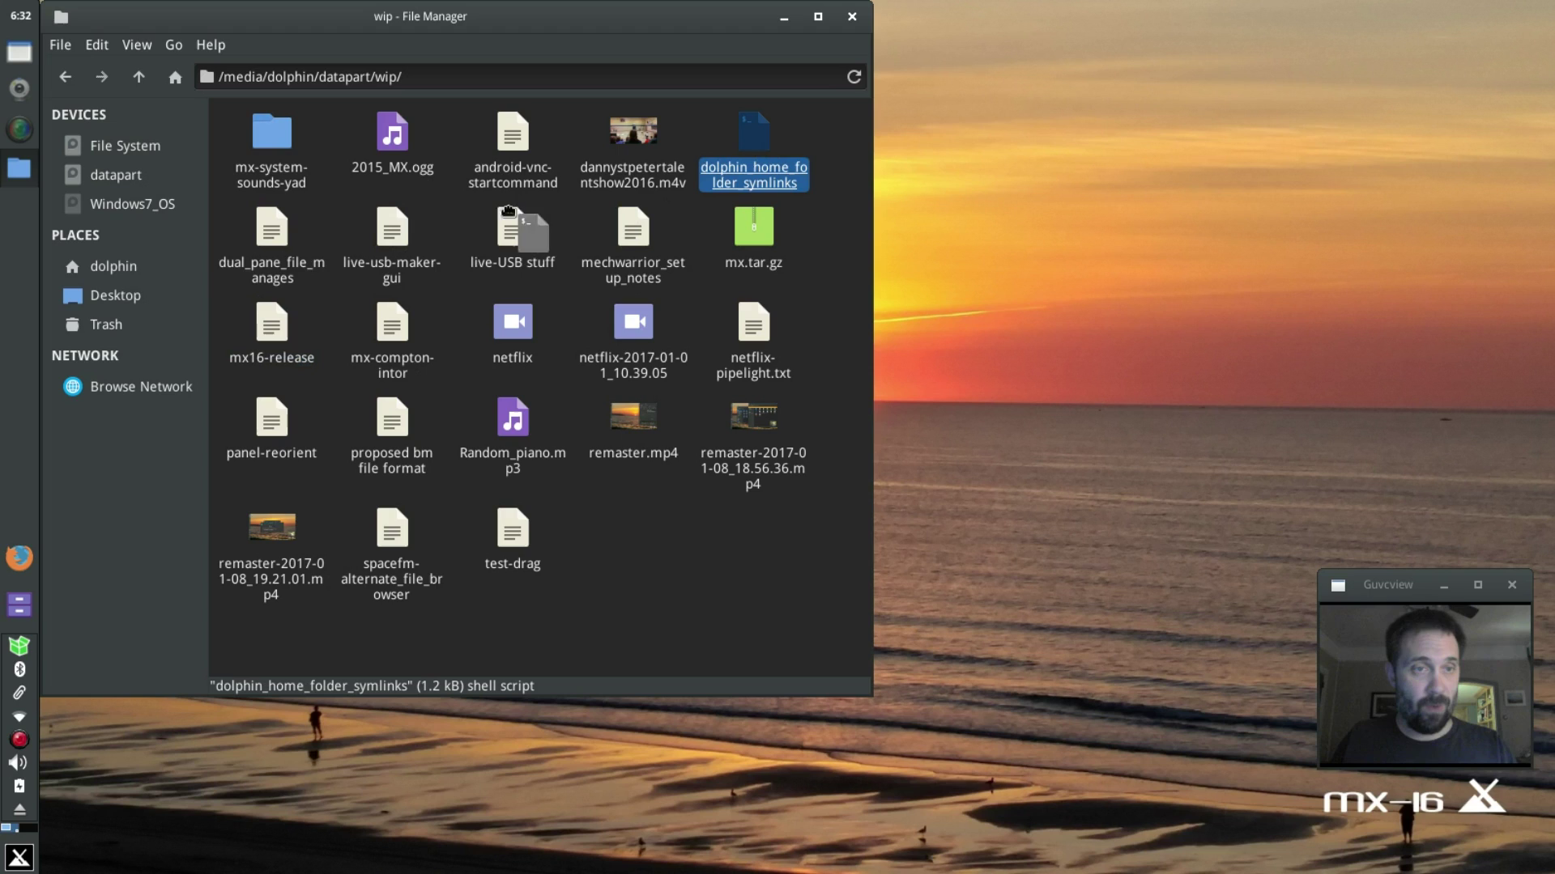
Step: Return to the dolphin home folder and unmount the datapart partition
{"action": "left_click", "coordinate": [111, 269]}
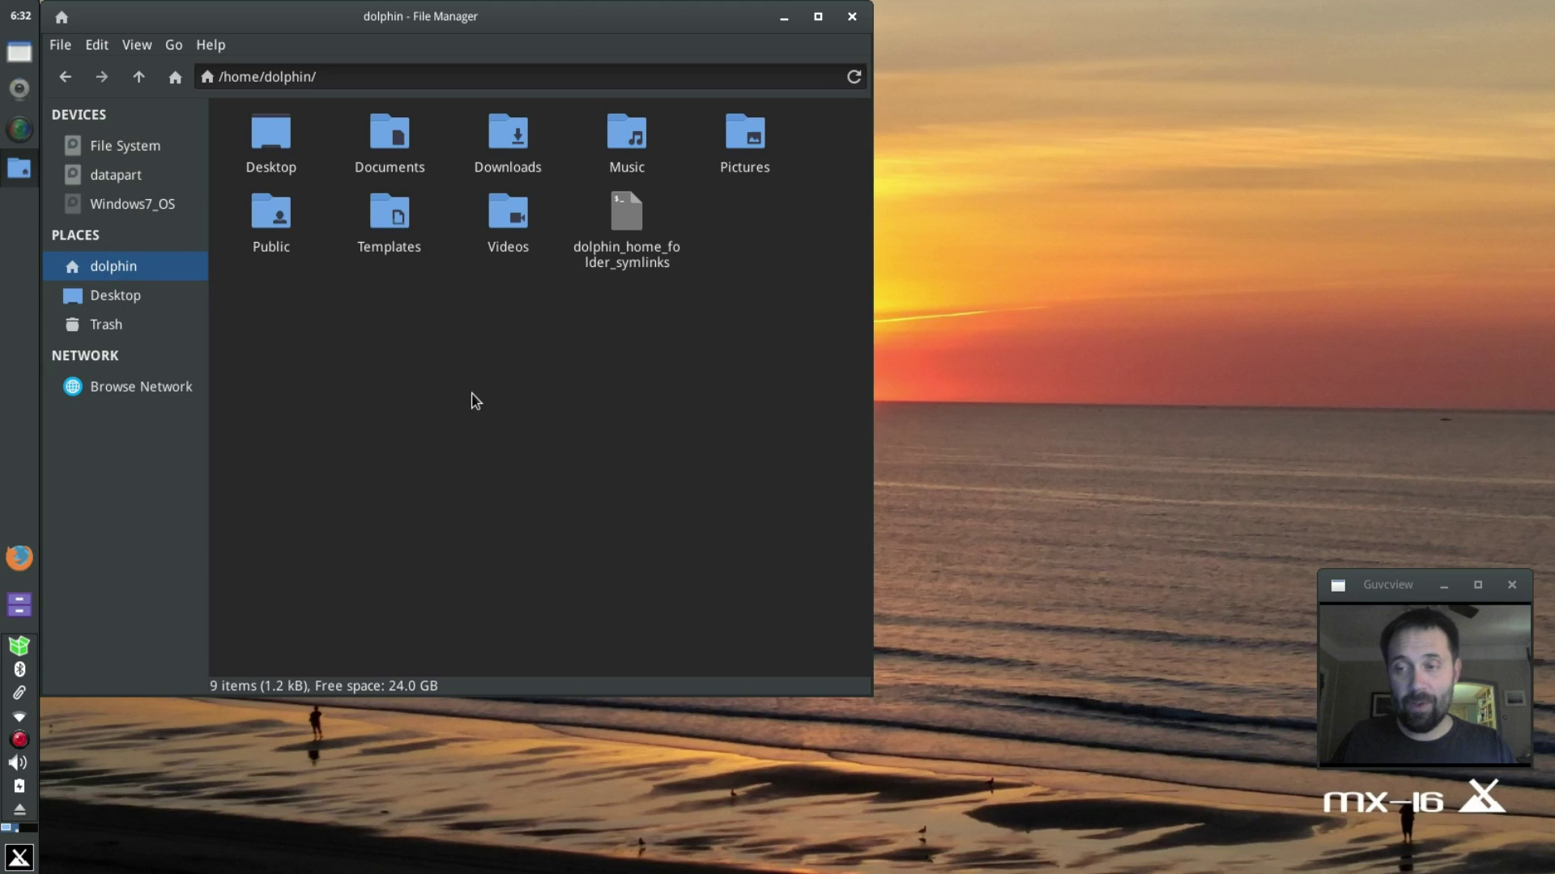
{"action": "right_click", "coordinate": [97, 170]}
{"action": "left_click", "coordinate": [147, 254]}
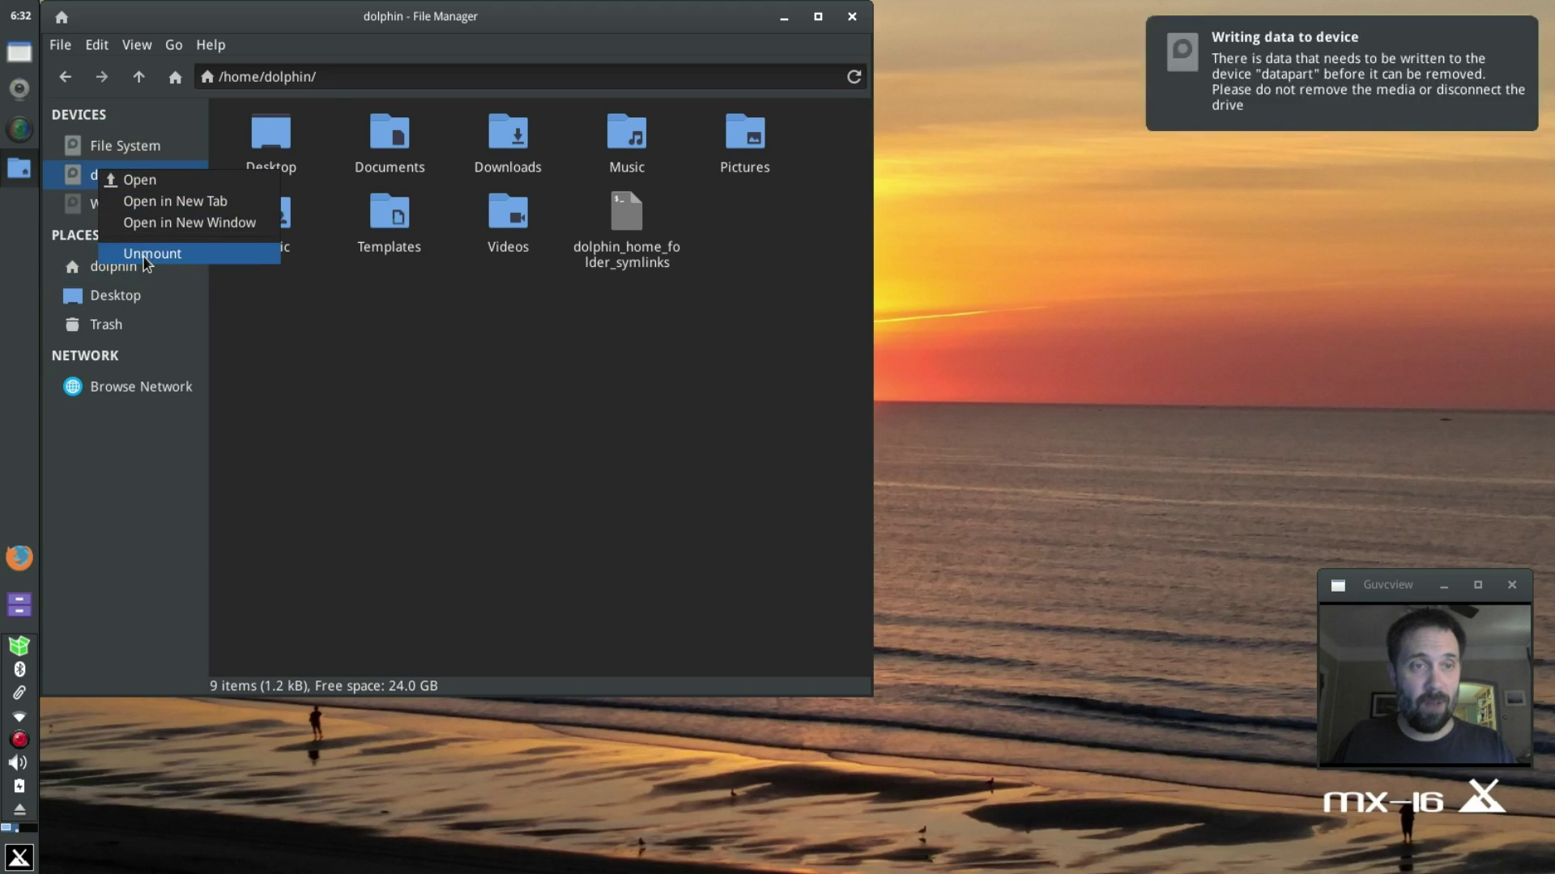
Step: Allow the dolphin_home_folder_symlinks script to run as a program in its Permissions properties
{"action": "left_click", "coordinate": [613, 246]}
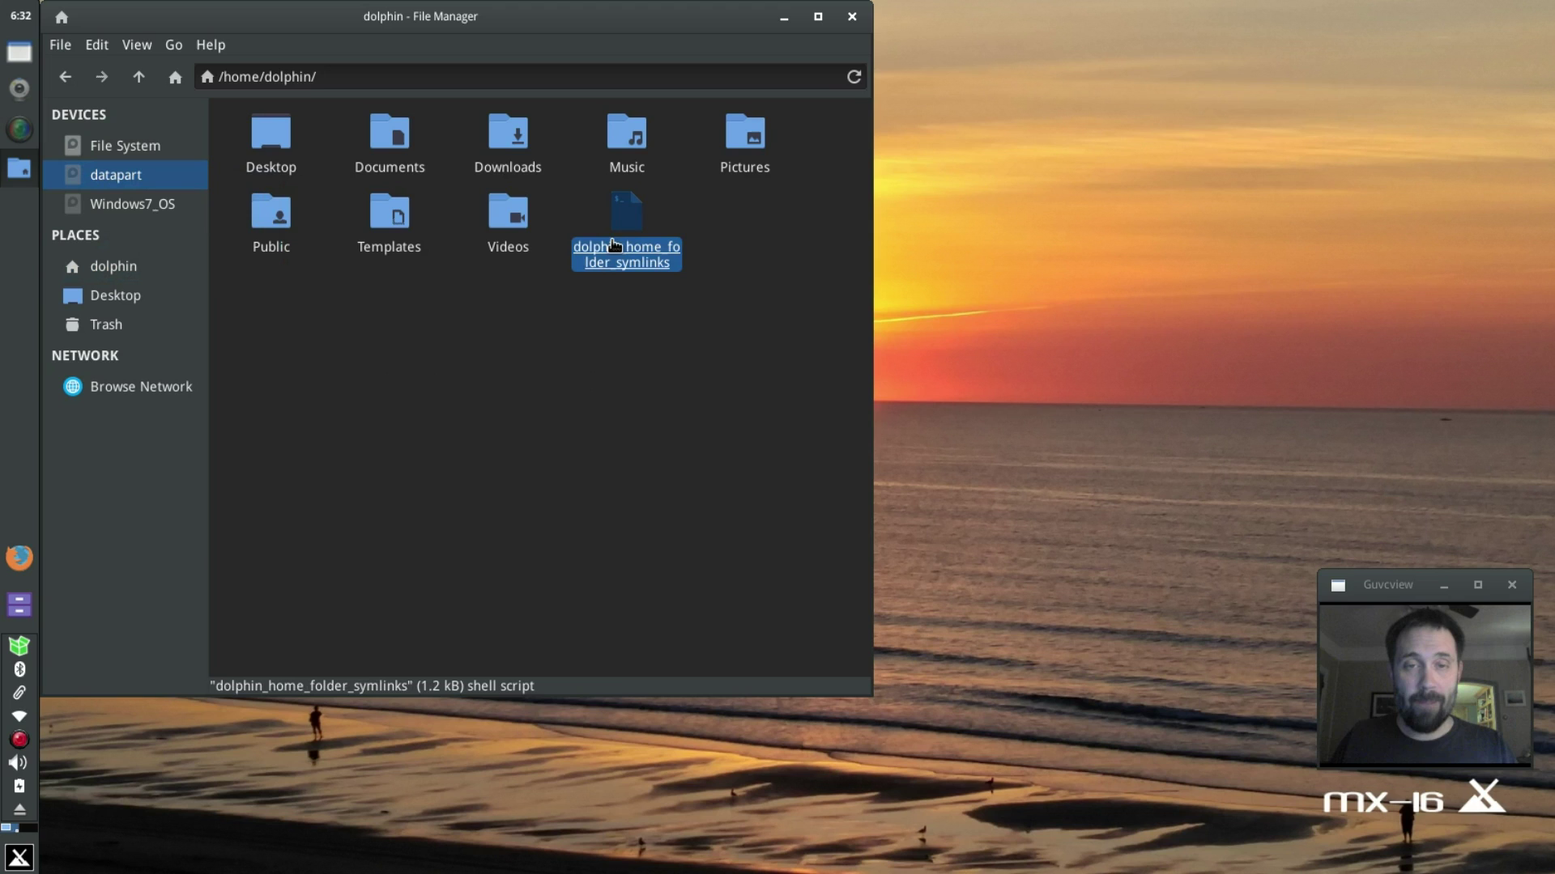
{"action": "right_click", "coordinate": [621, 252]}
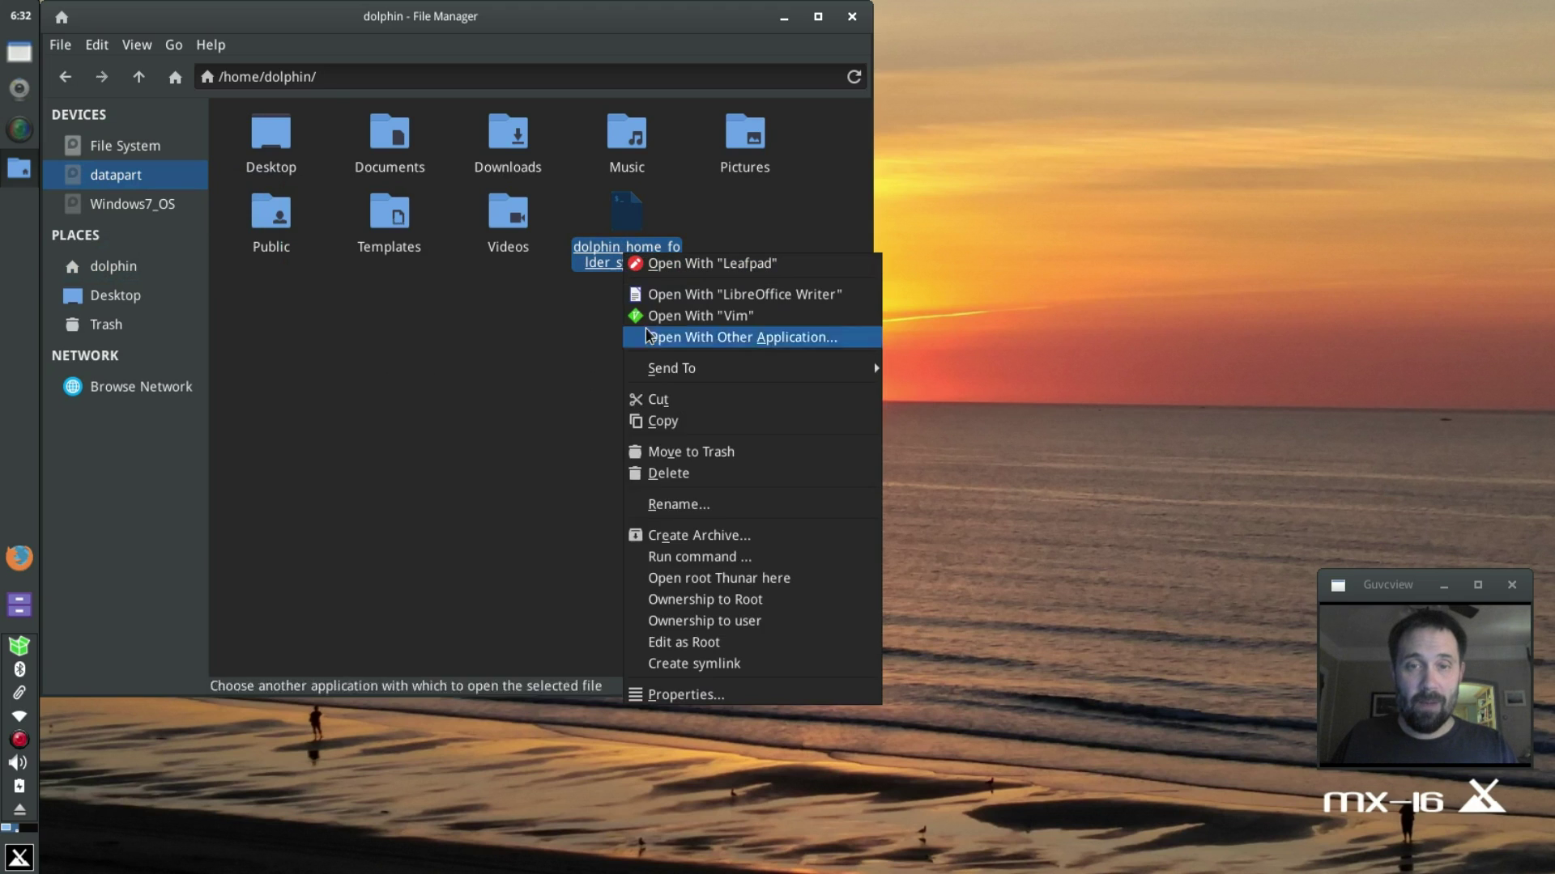
{"action": "left_click", "coordinate": [688, 696]}
{"action": "left_click", "coordinate": [324, 156]}
{"action": "left_click", "coordinate": [409, 154]}
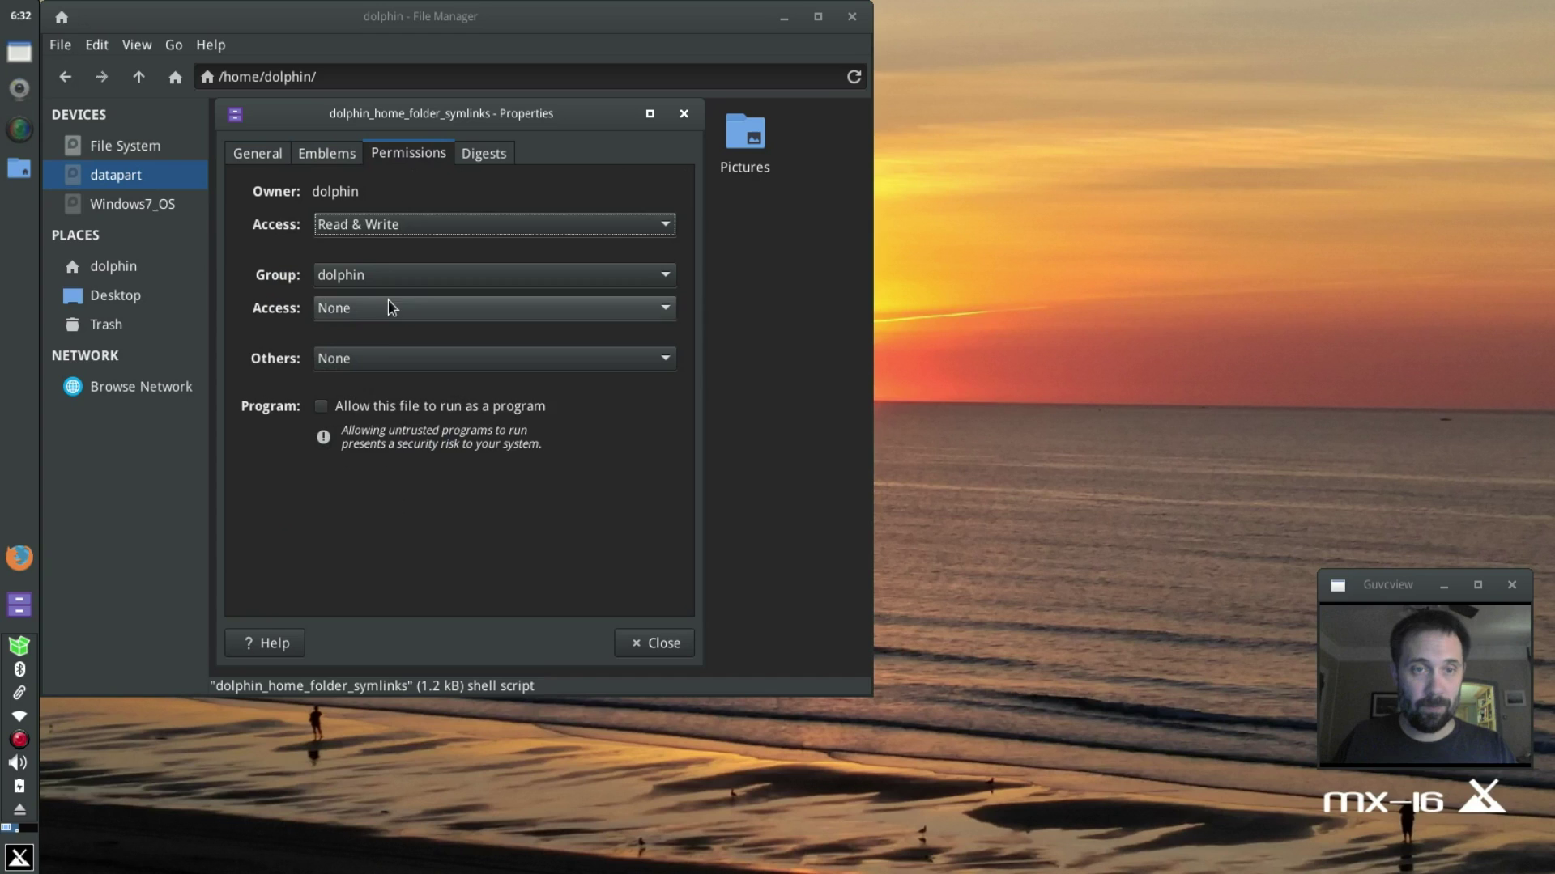
{"action": "left_click", "coordinate": [349, 406]}
{"action": "left_click", "coordinate": [652, 643]}
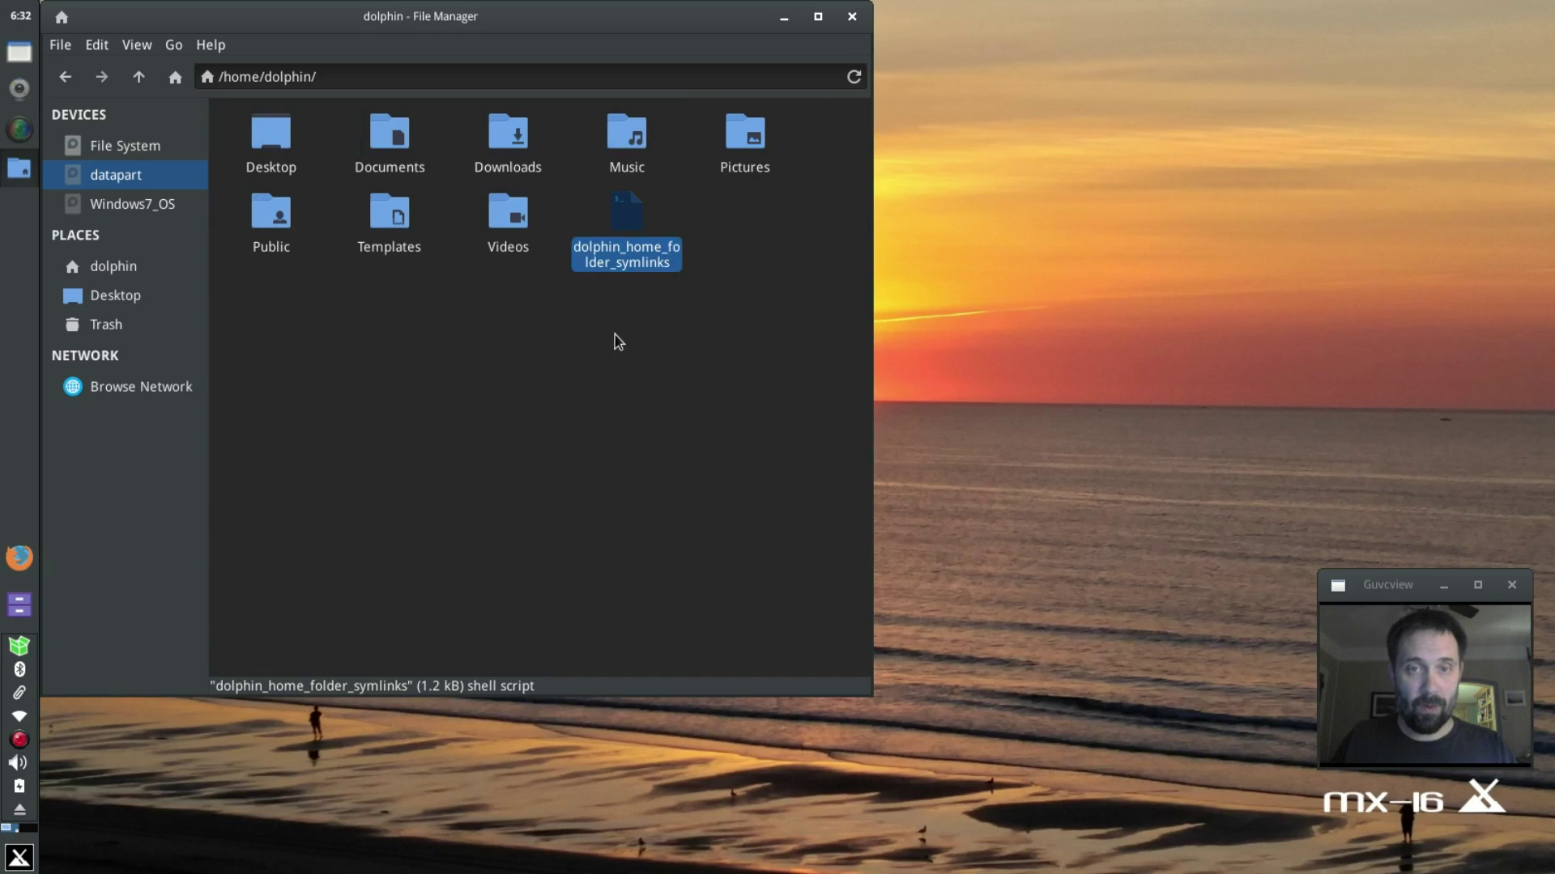
{"action": "left_click", "coordinate": [613, 328]}
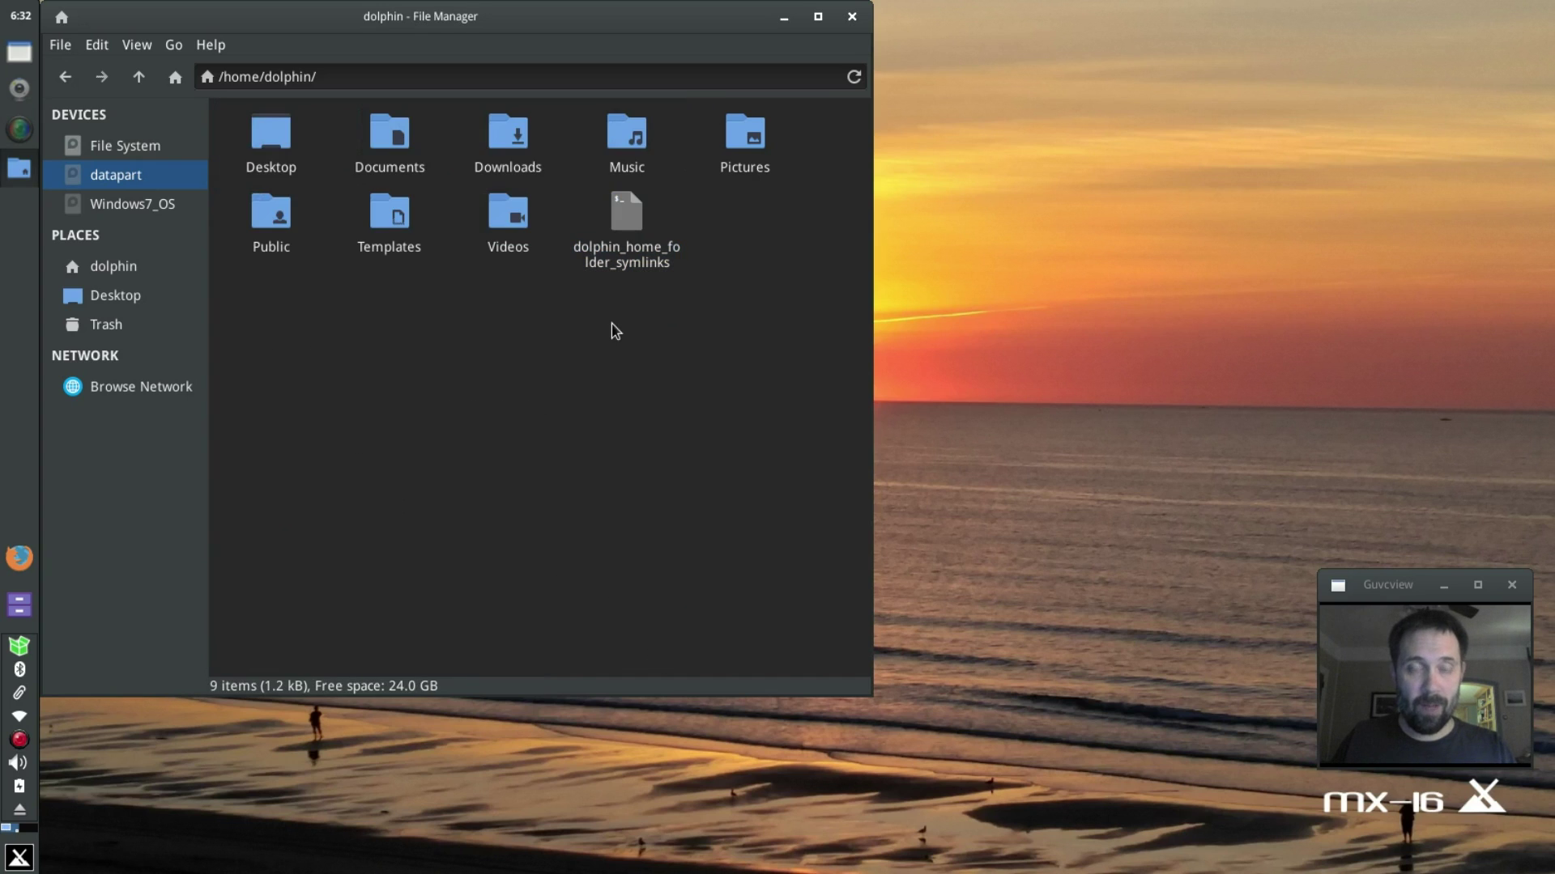
Step: Open dolphin_home_folder_symlinks in Leafpad, scroll its rm -d and ln -s commands, and widen the window
{"action": "double_click", "coordinate": [624, 220]}
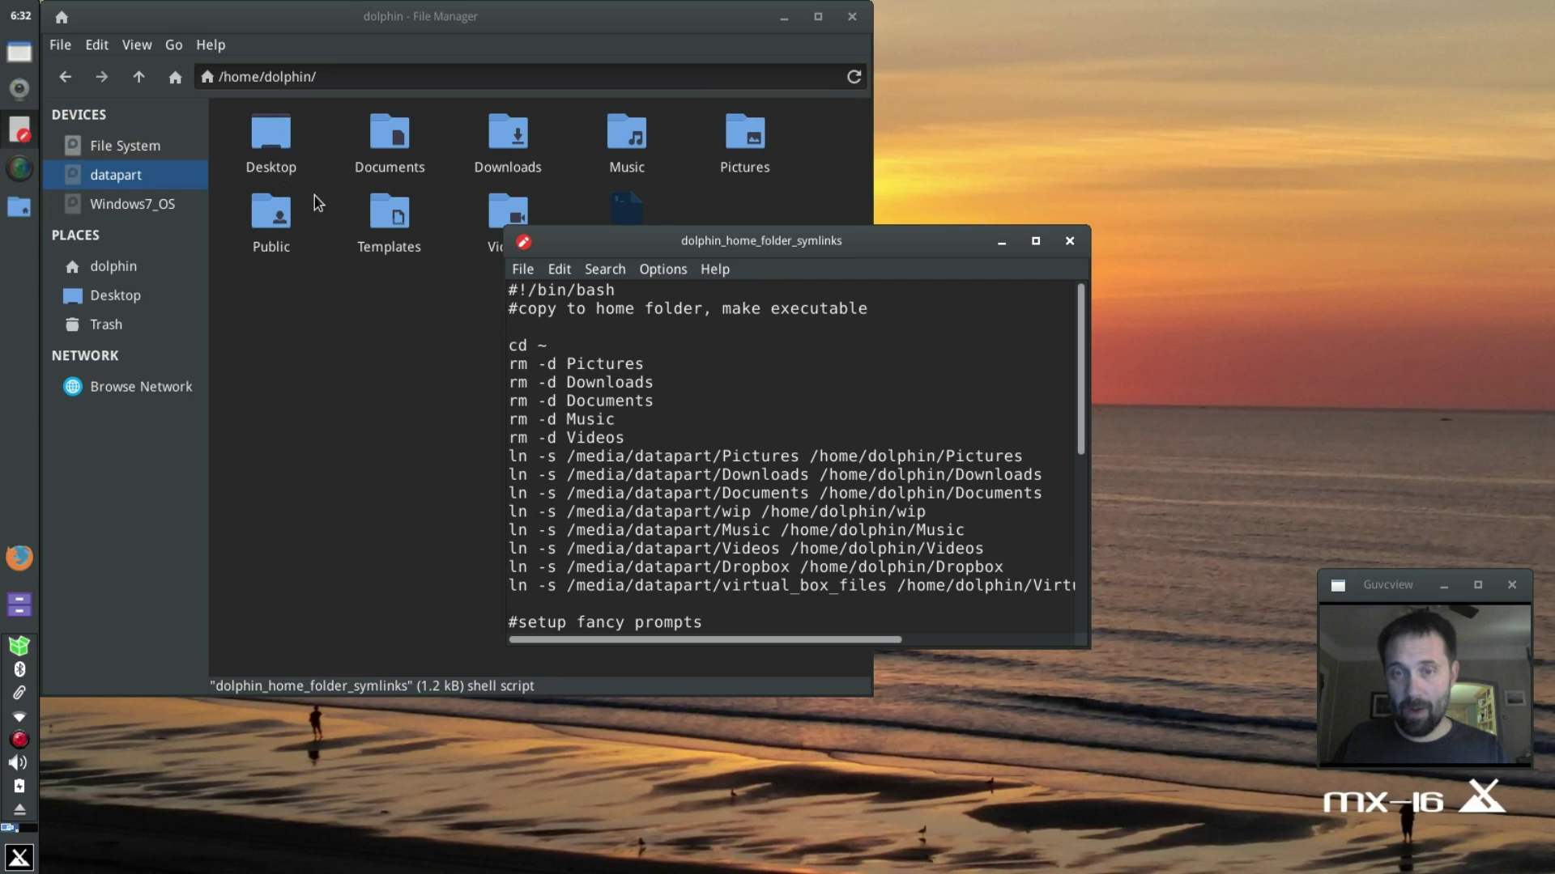
{"action": "scroll", "coordinate": [836, 507], "scroll_direction": "down", "scroll_amount": 1}
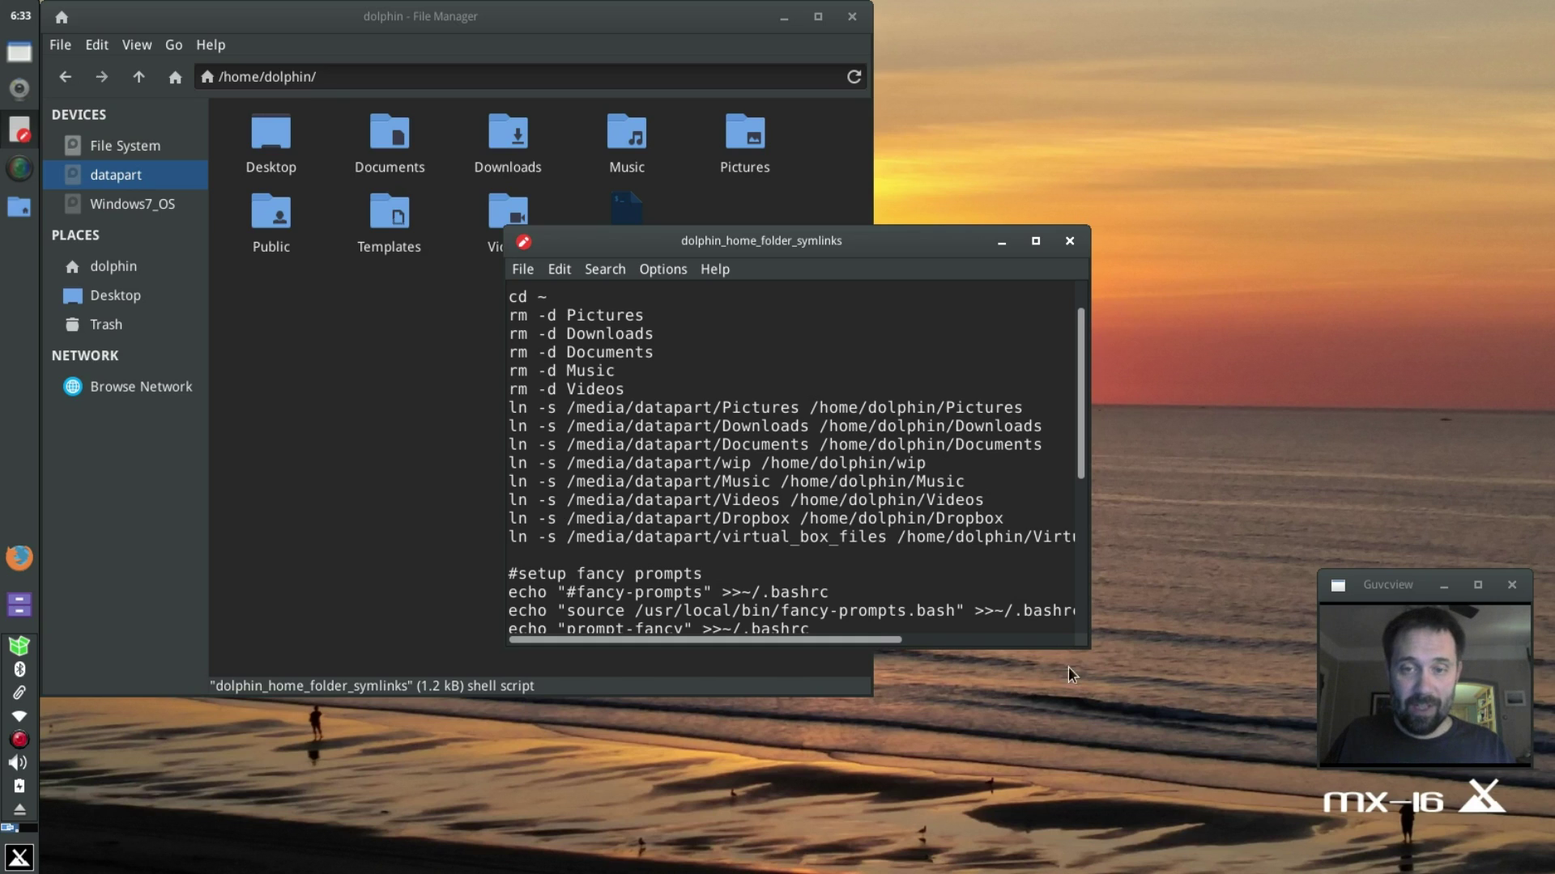
{"action": "left_click_drag", "start_coordinate": [1086, 650], "coordinate": [1278, 719]}
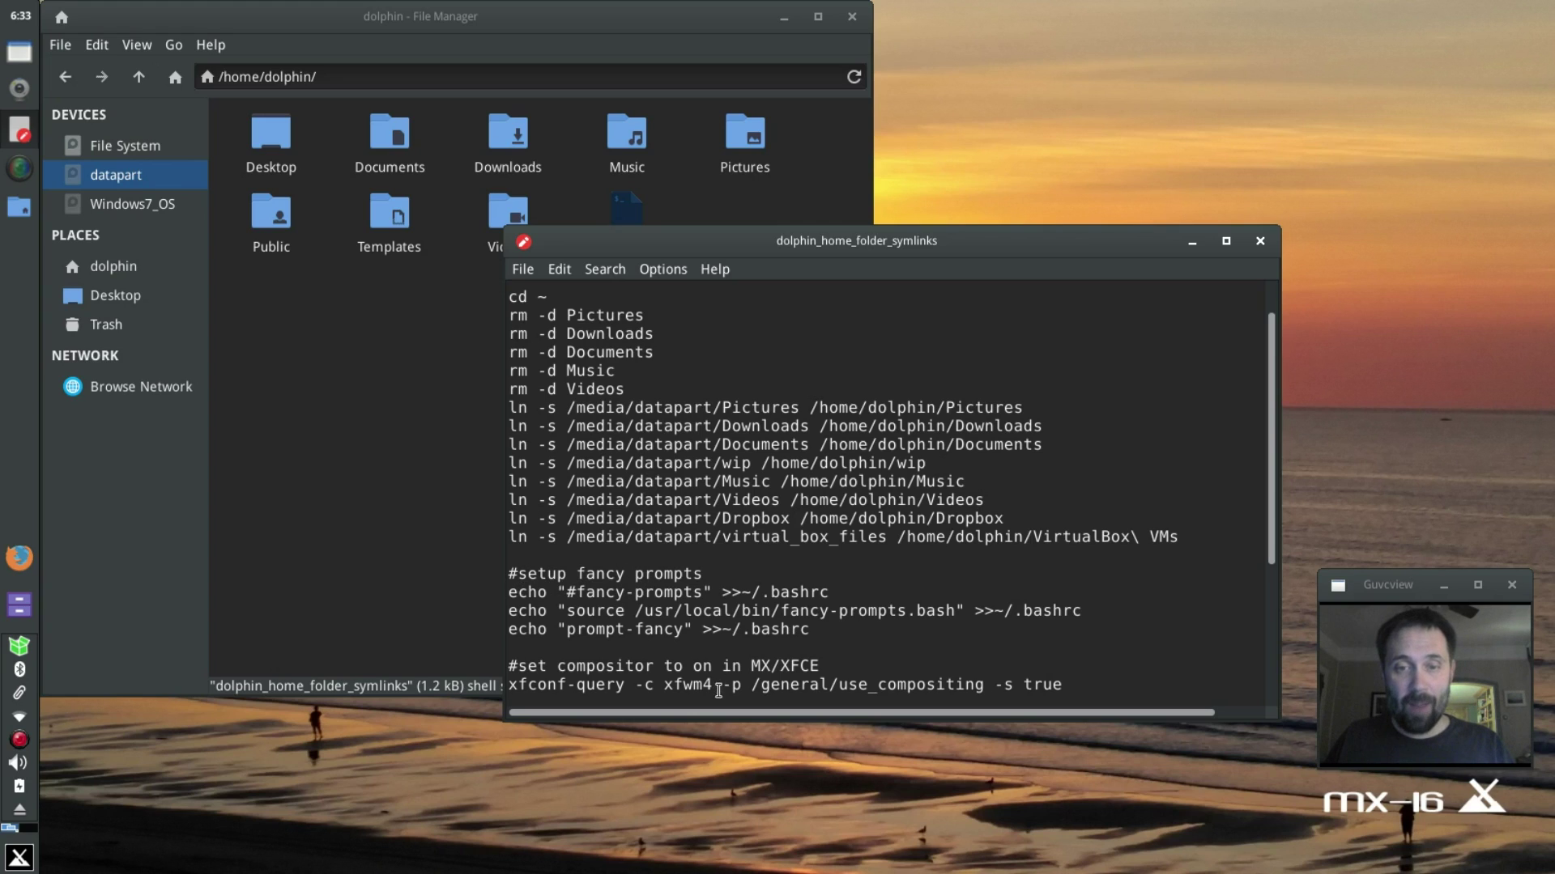
Step: Scroll through the notes, highlighting the compositor, led_mode wifi and dropdown terminal lines
{"action": "left_click", "coordinate": [811, 637]}
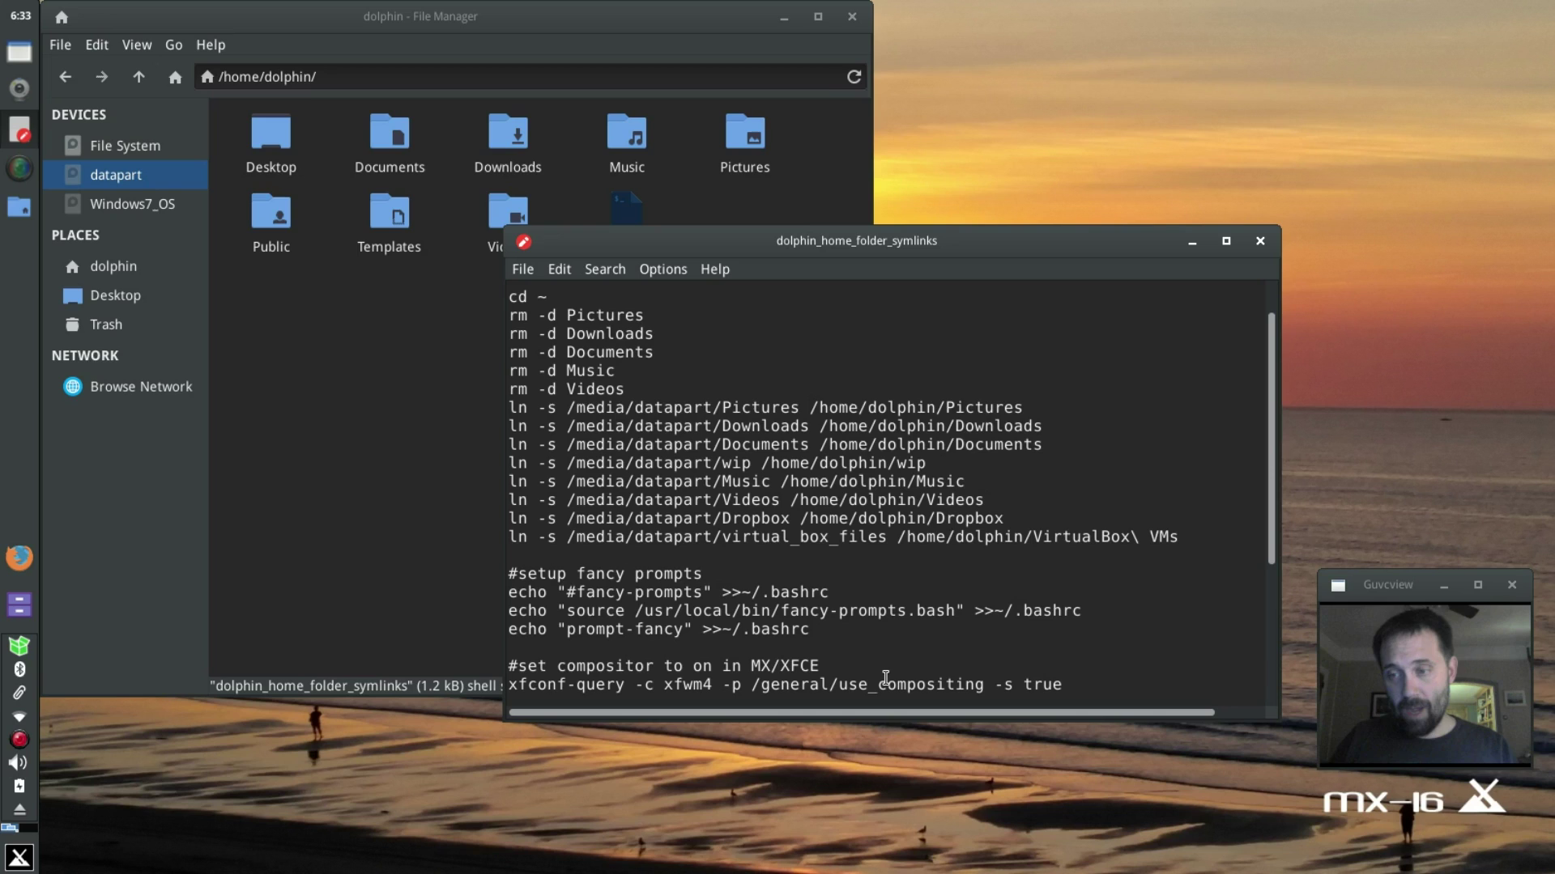
{"action": "scroll", "coordinate": [887, 674], "scroll_direction": "down", "scroll_amount": 1}
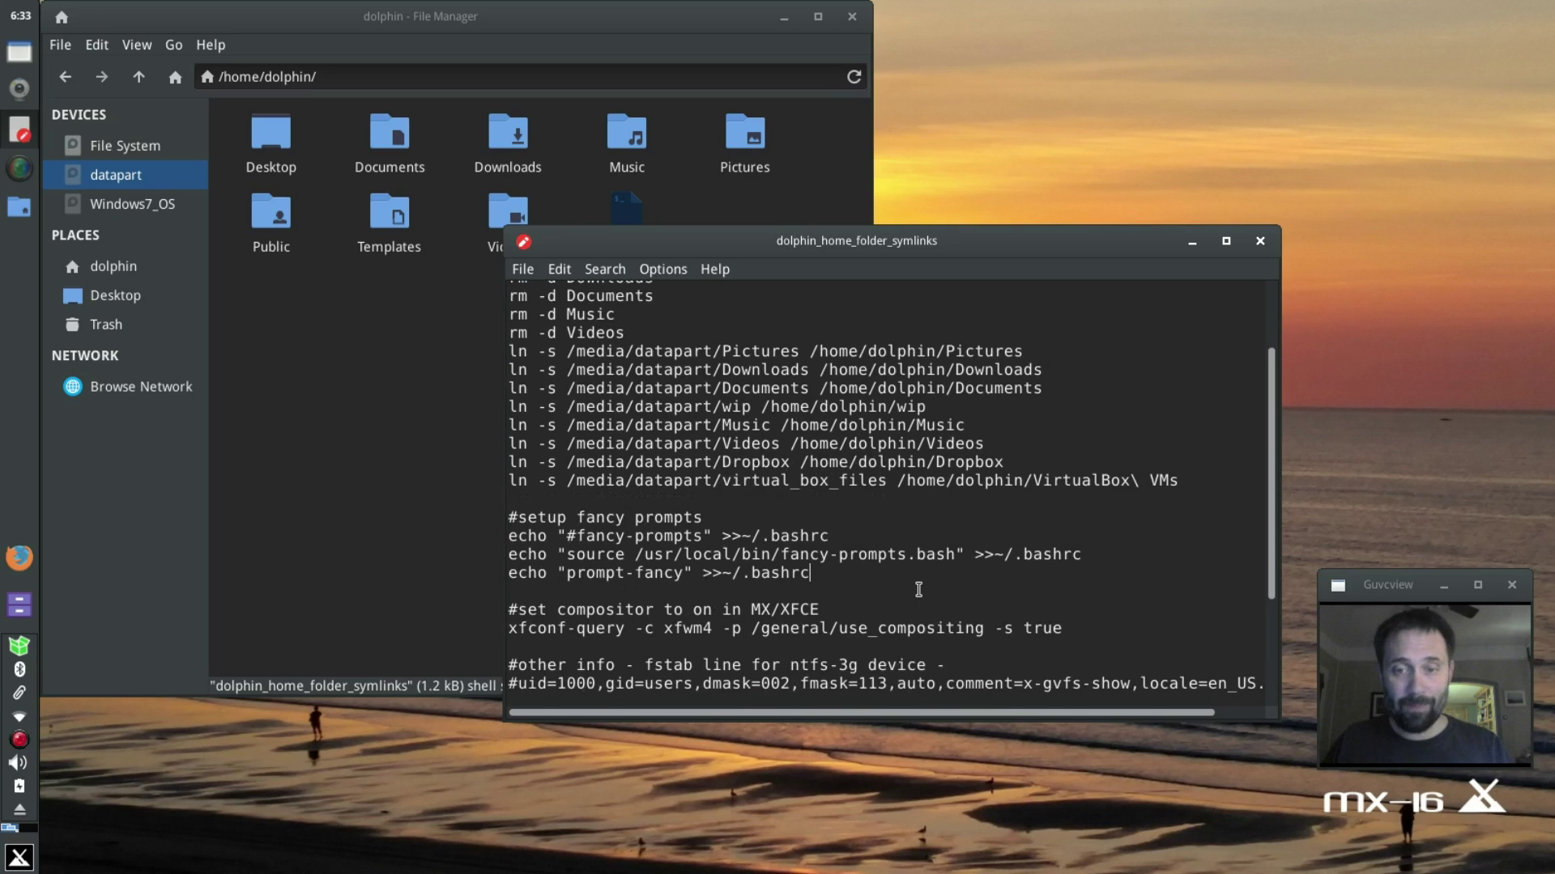
{"action": "left_click_drag", "start_coordinate": [1091, 627], "coordinate": [511, 626]}
{"action": "left_click", "coordinate": [1158, 646]}
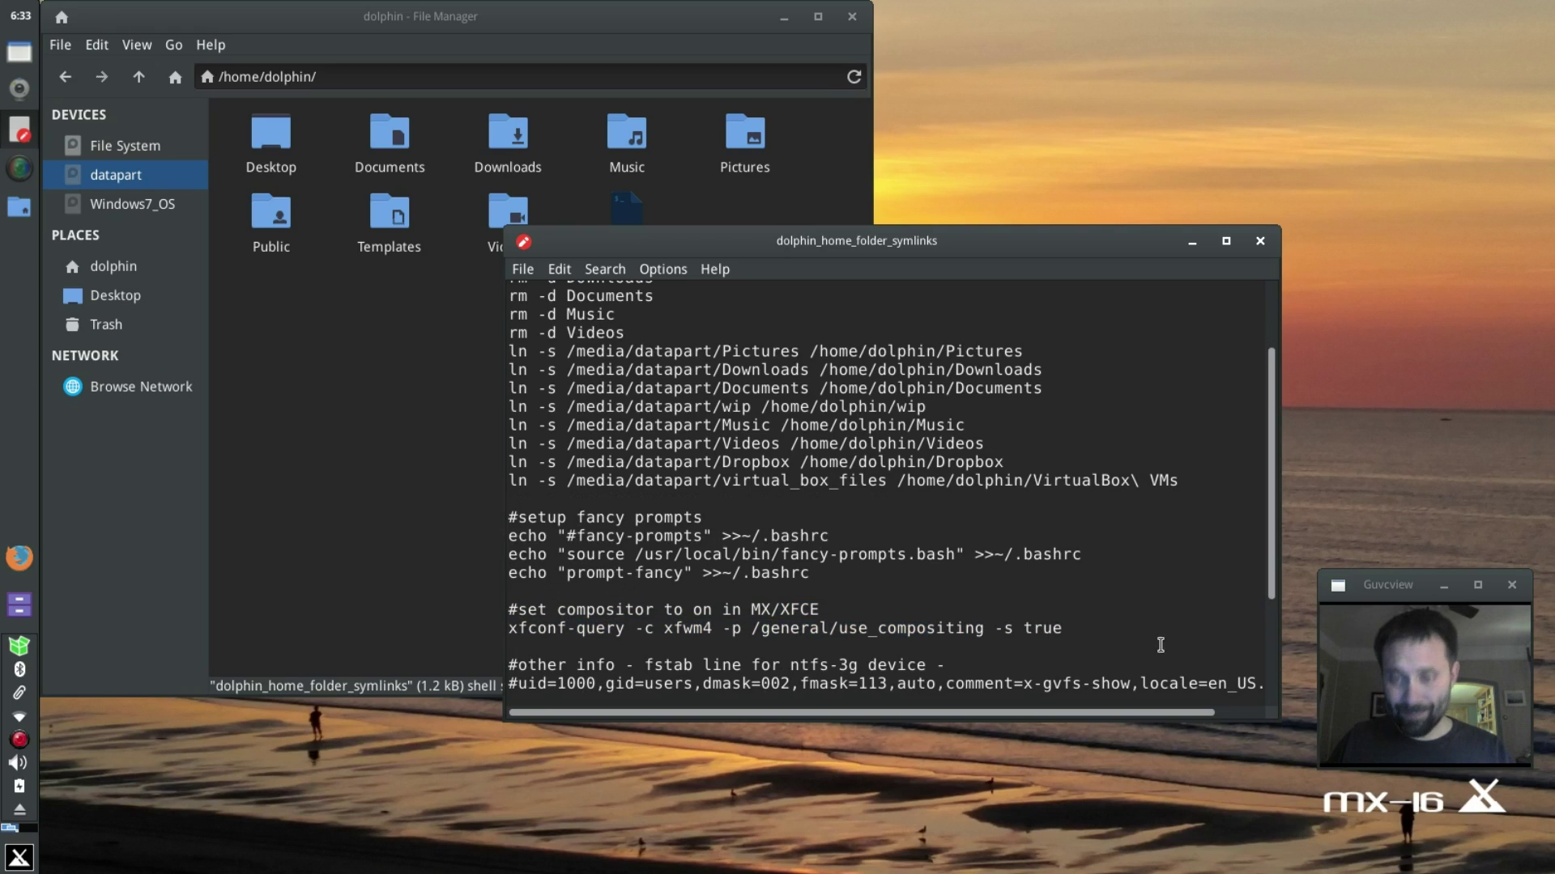
{"action": "scroll", "coordinate": [1134, 628], "scroll_direction": "down", "scroll_amount": 1}
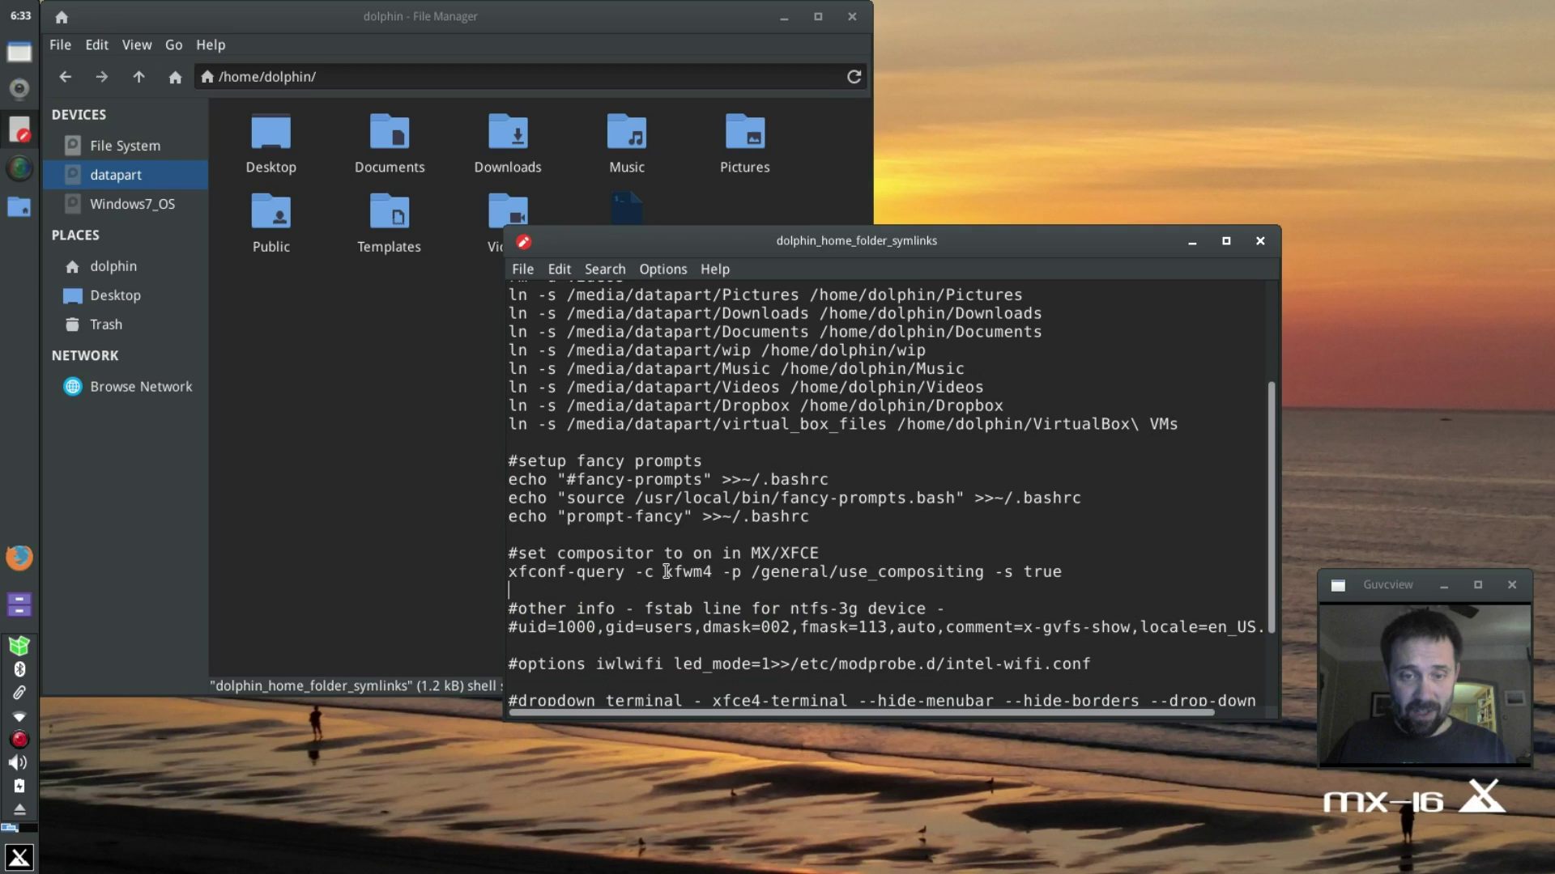
{"action": "scroll", "coordinate": [568, 658], "scroll_direction": "down", "scroll_amount": 1}
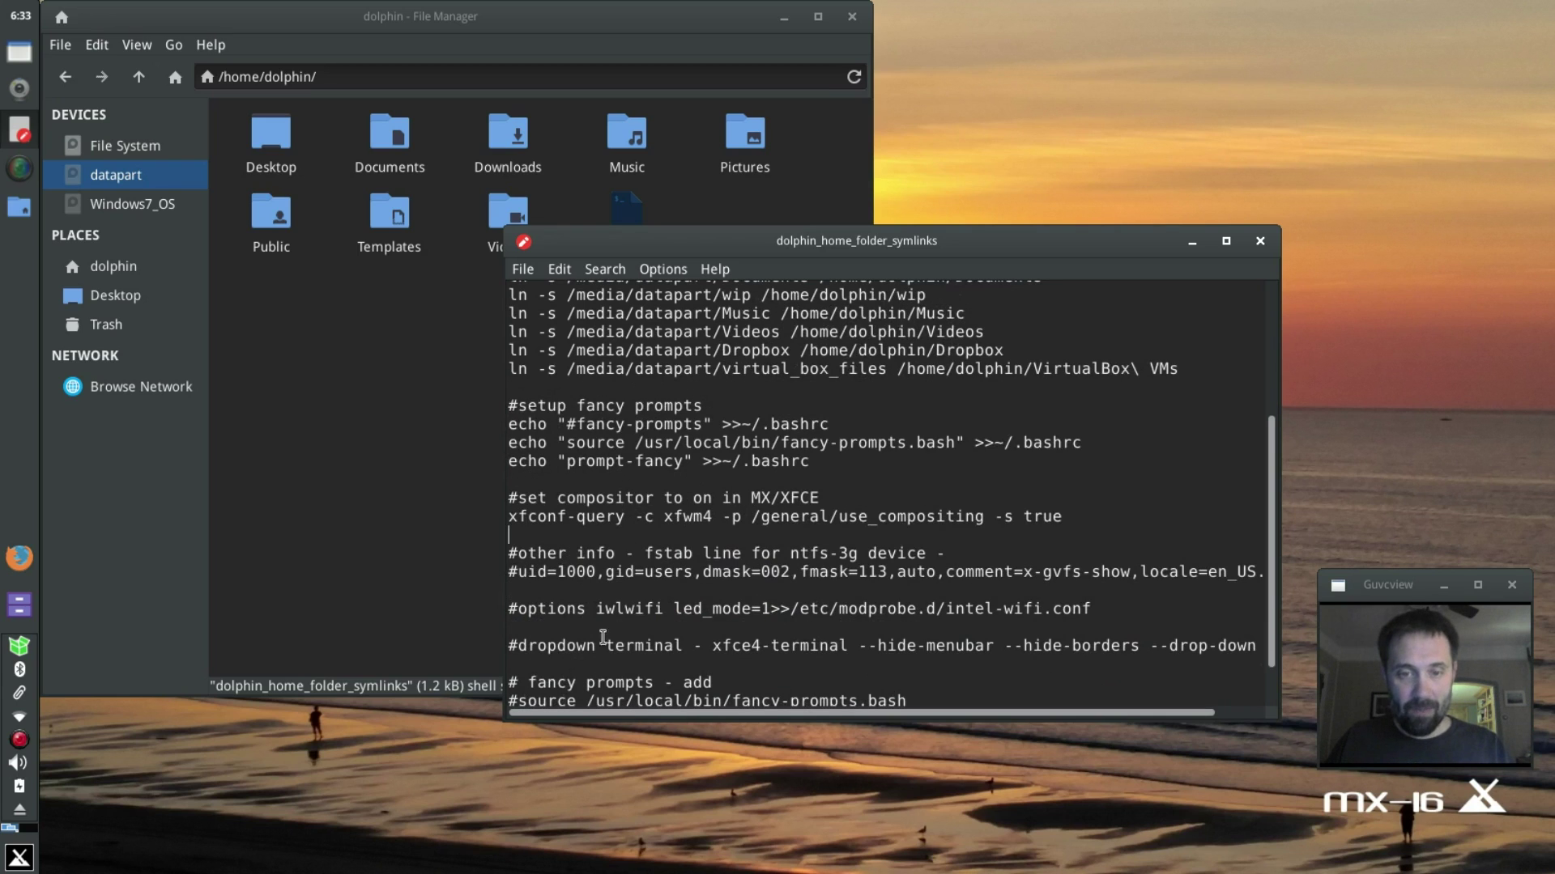
{"action": "left_click_drag", "start_coordinate": [673, 608], "coordinate": [860, 611]}
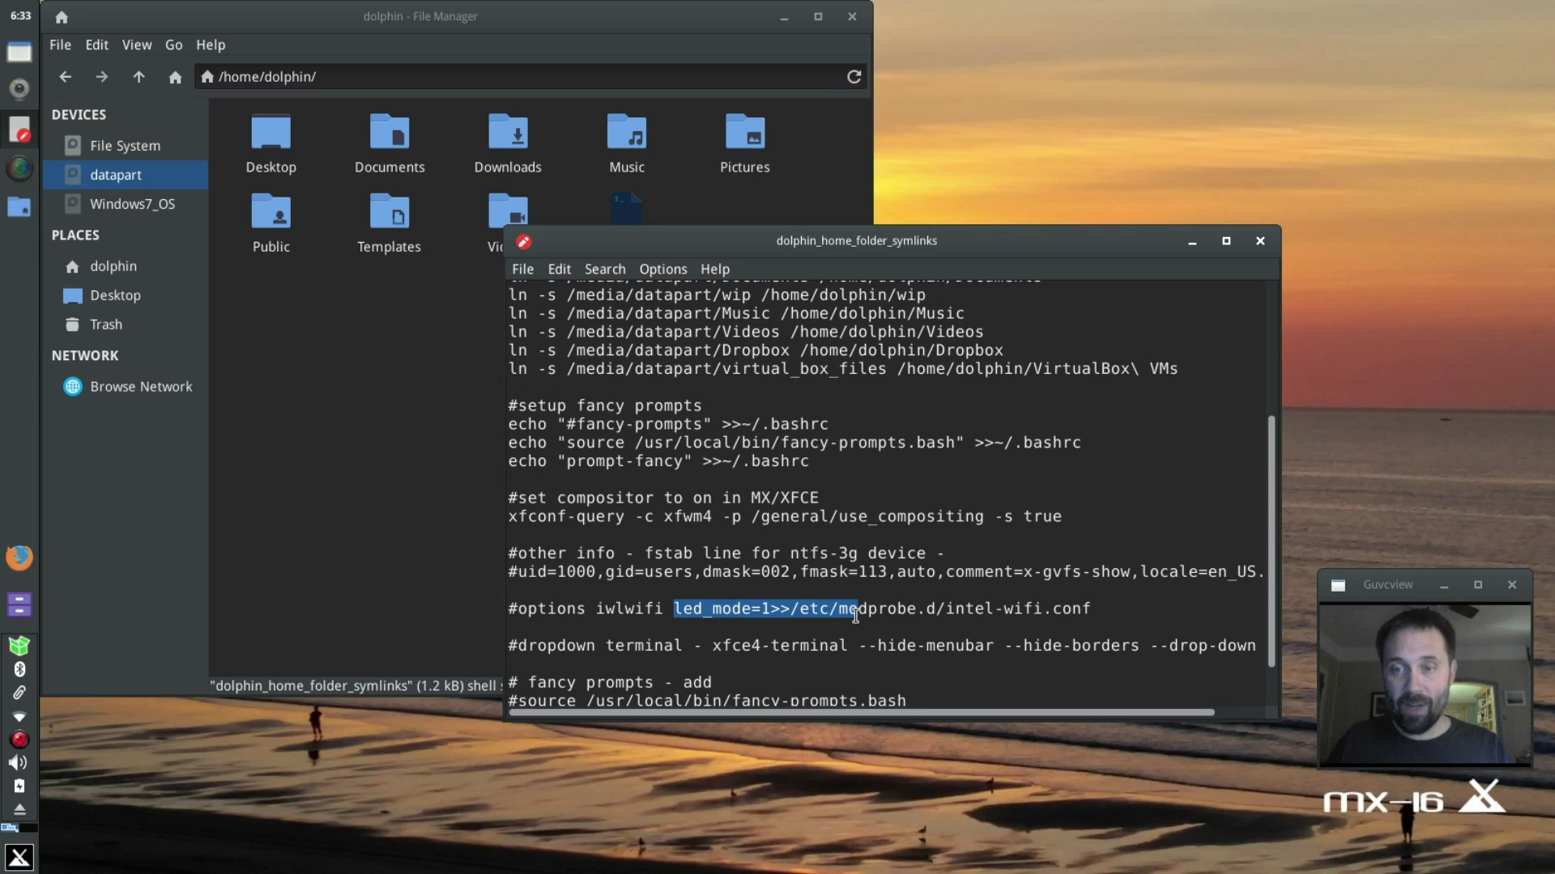
{"action": "left_click", "coordinate": [874, 624]}
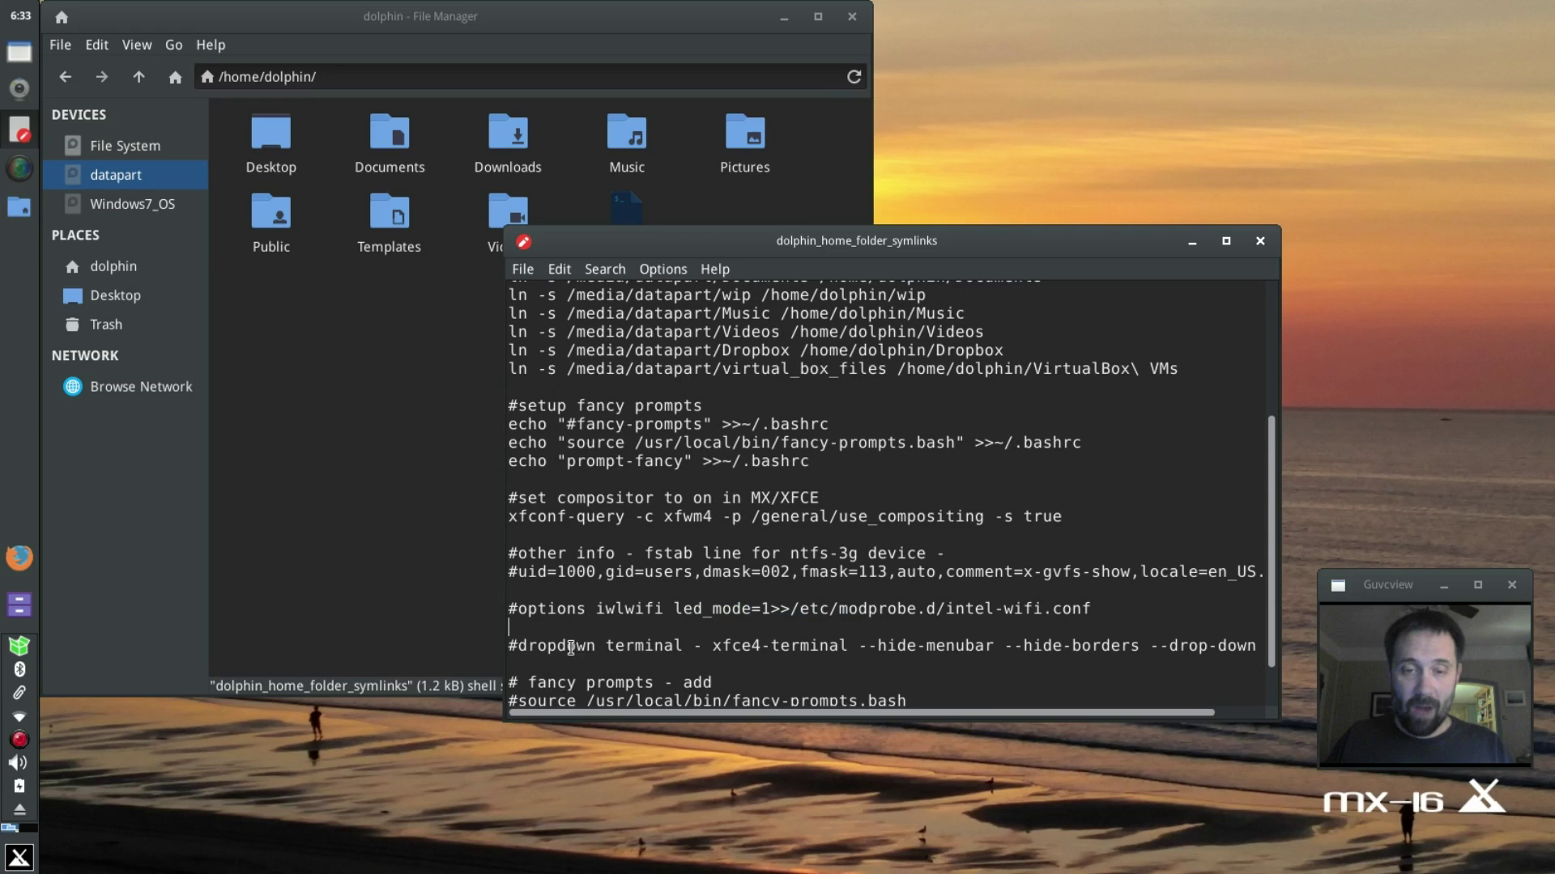
{"action": "left_click_drag", "start_coordinate": [509, 645], "coordinate": [1133, 645]}
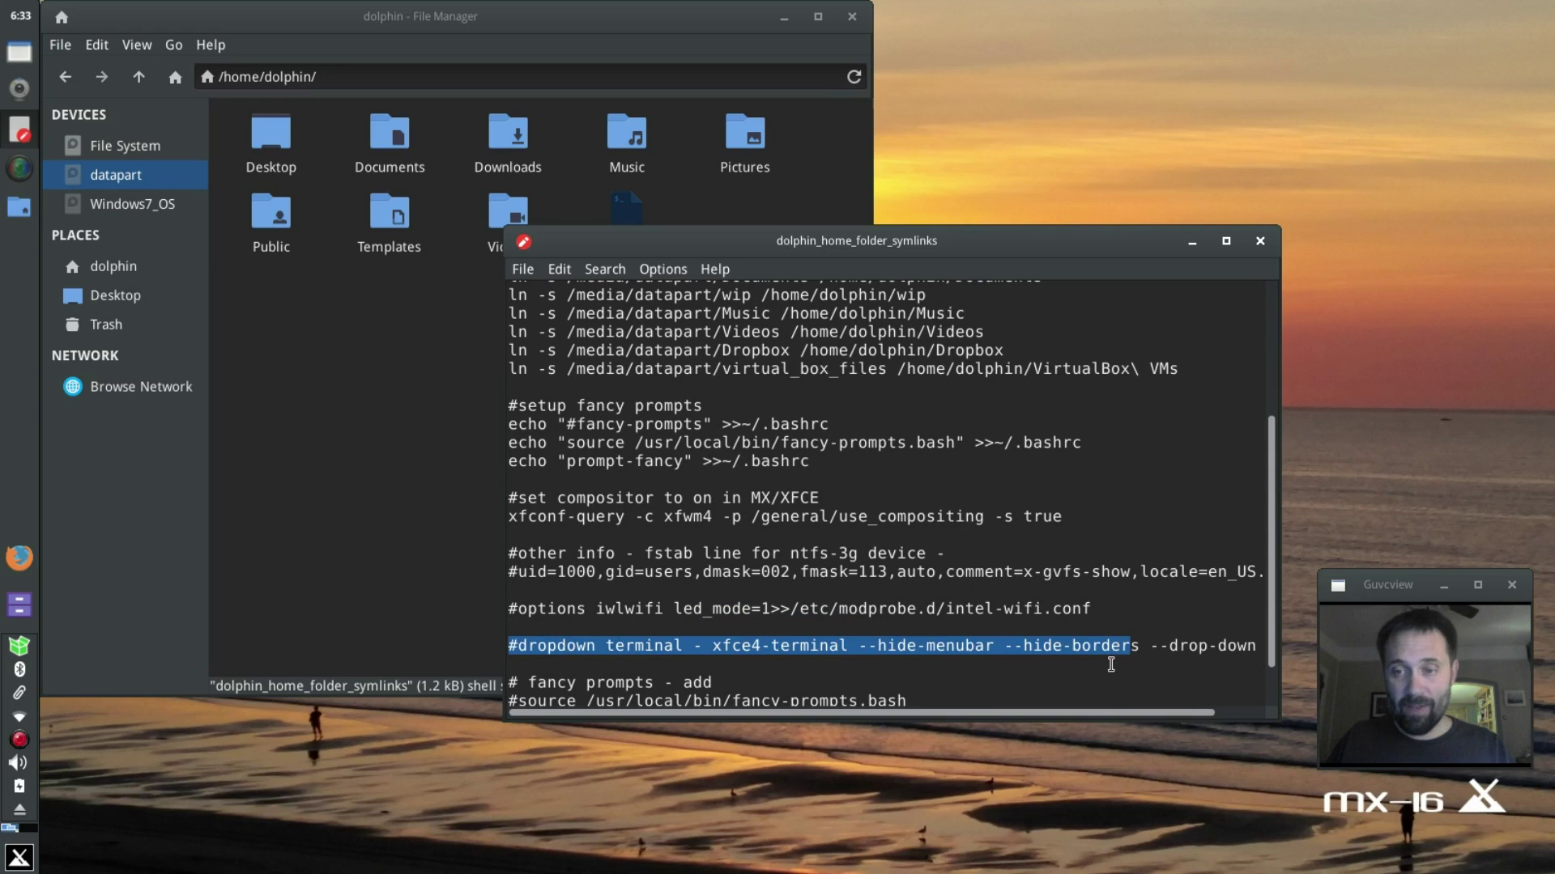
{"action": "left_click", "coordinate": [1111, 665]}
Step: Select the ntfs-3g fstab options from uid=1000 through locale=en_US.UTF-8 to copy them
{"action": "scroll", "coordinate": [802, 559], "scroll_direction": "down", "scroll_amount": 1}
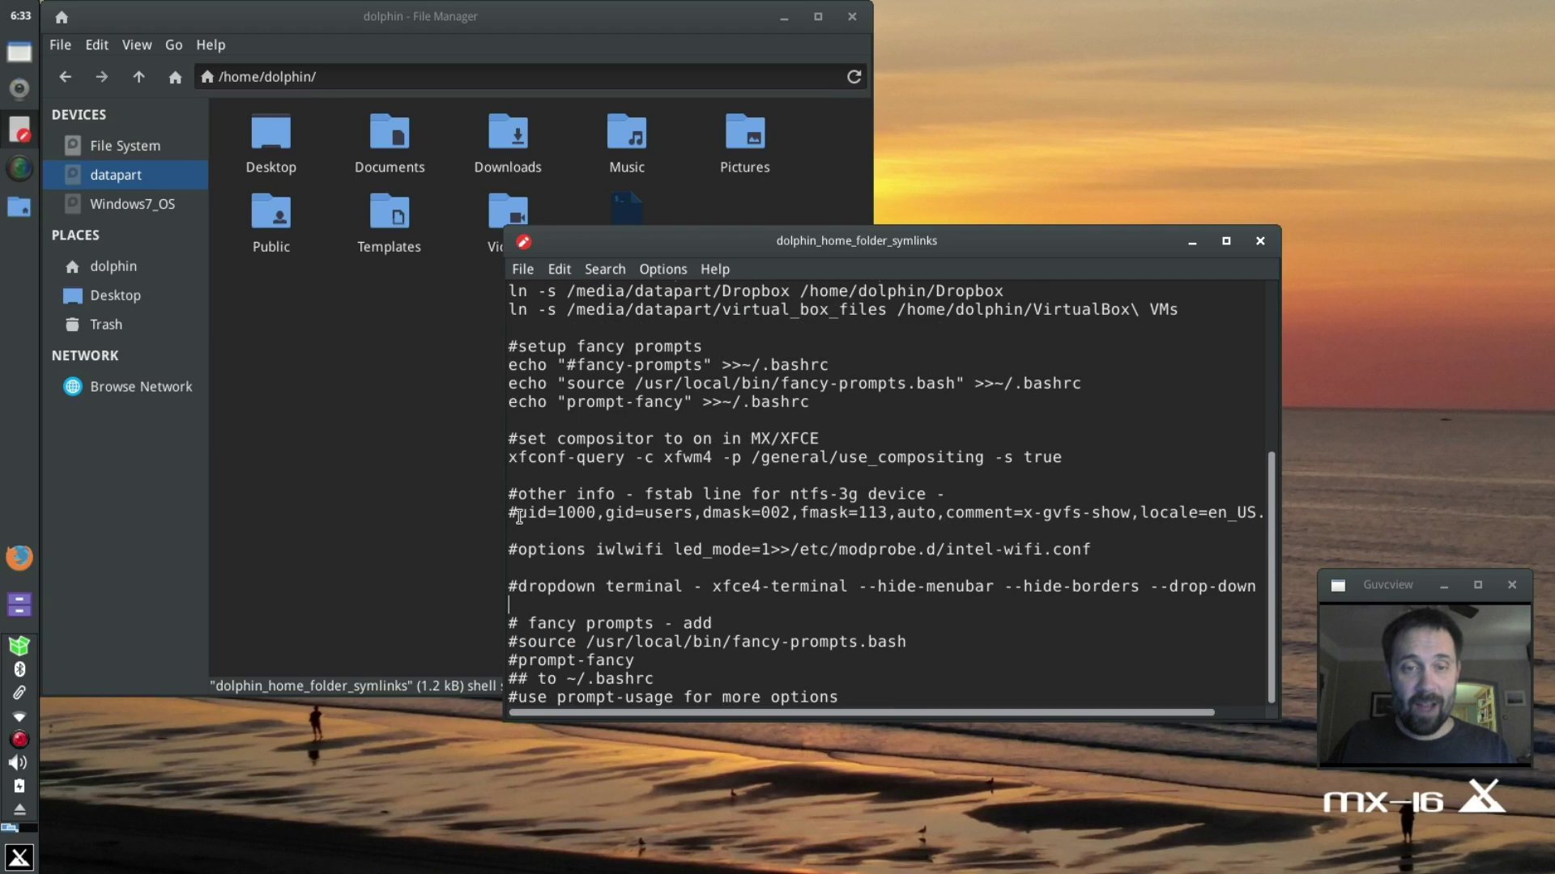
{"action": "left_click_drag", "start_coordinate": [519, 518], "coordinate": [1273, 518]}
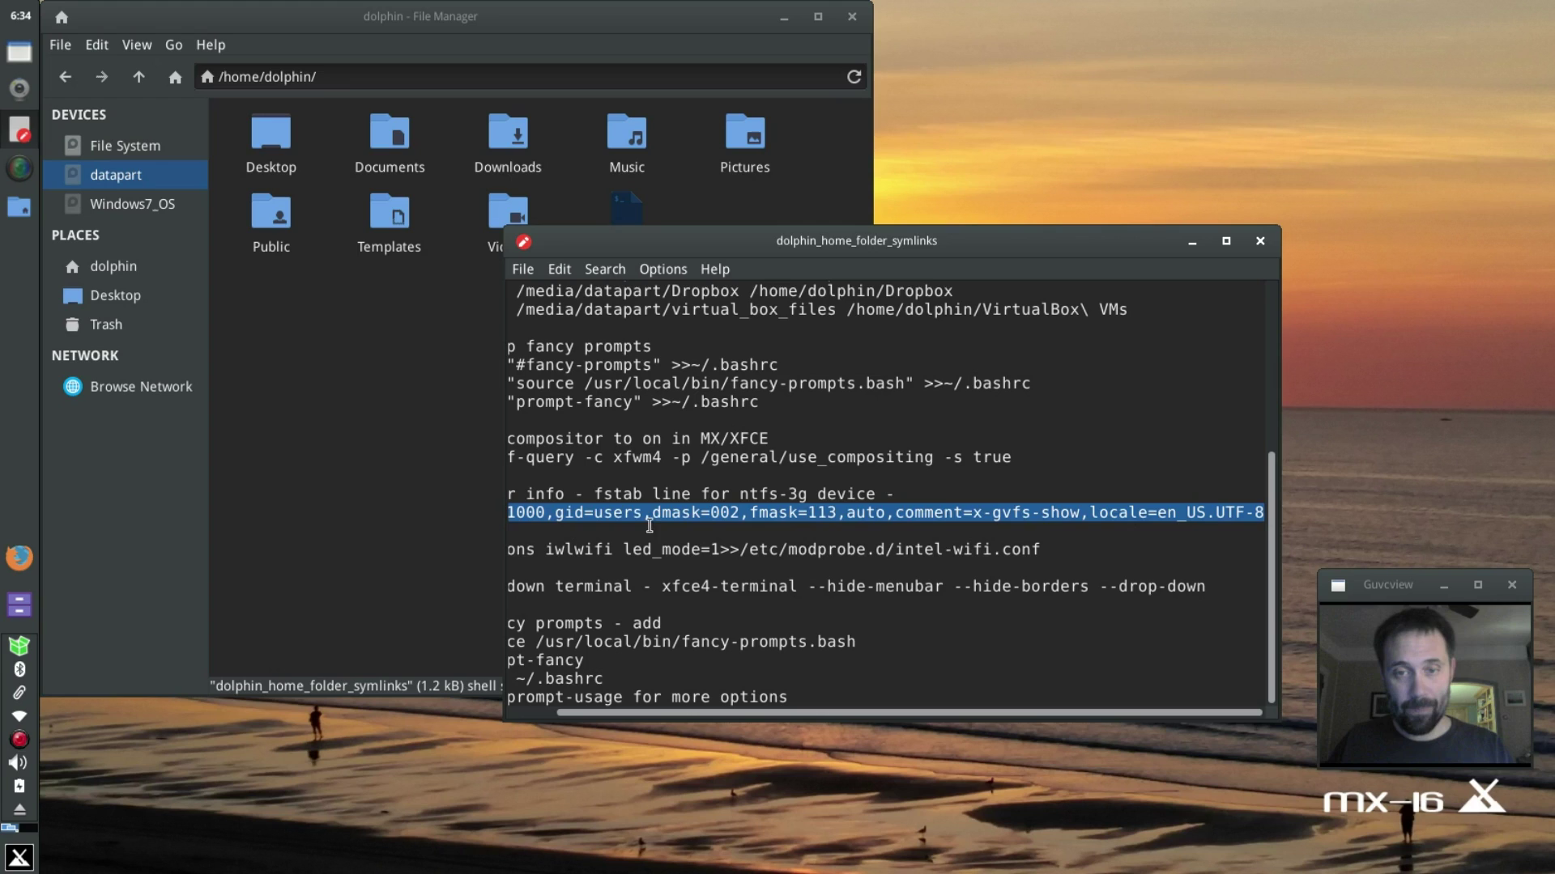
{"action": "left_click", "coordinate": [689, 498]}
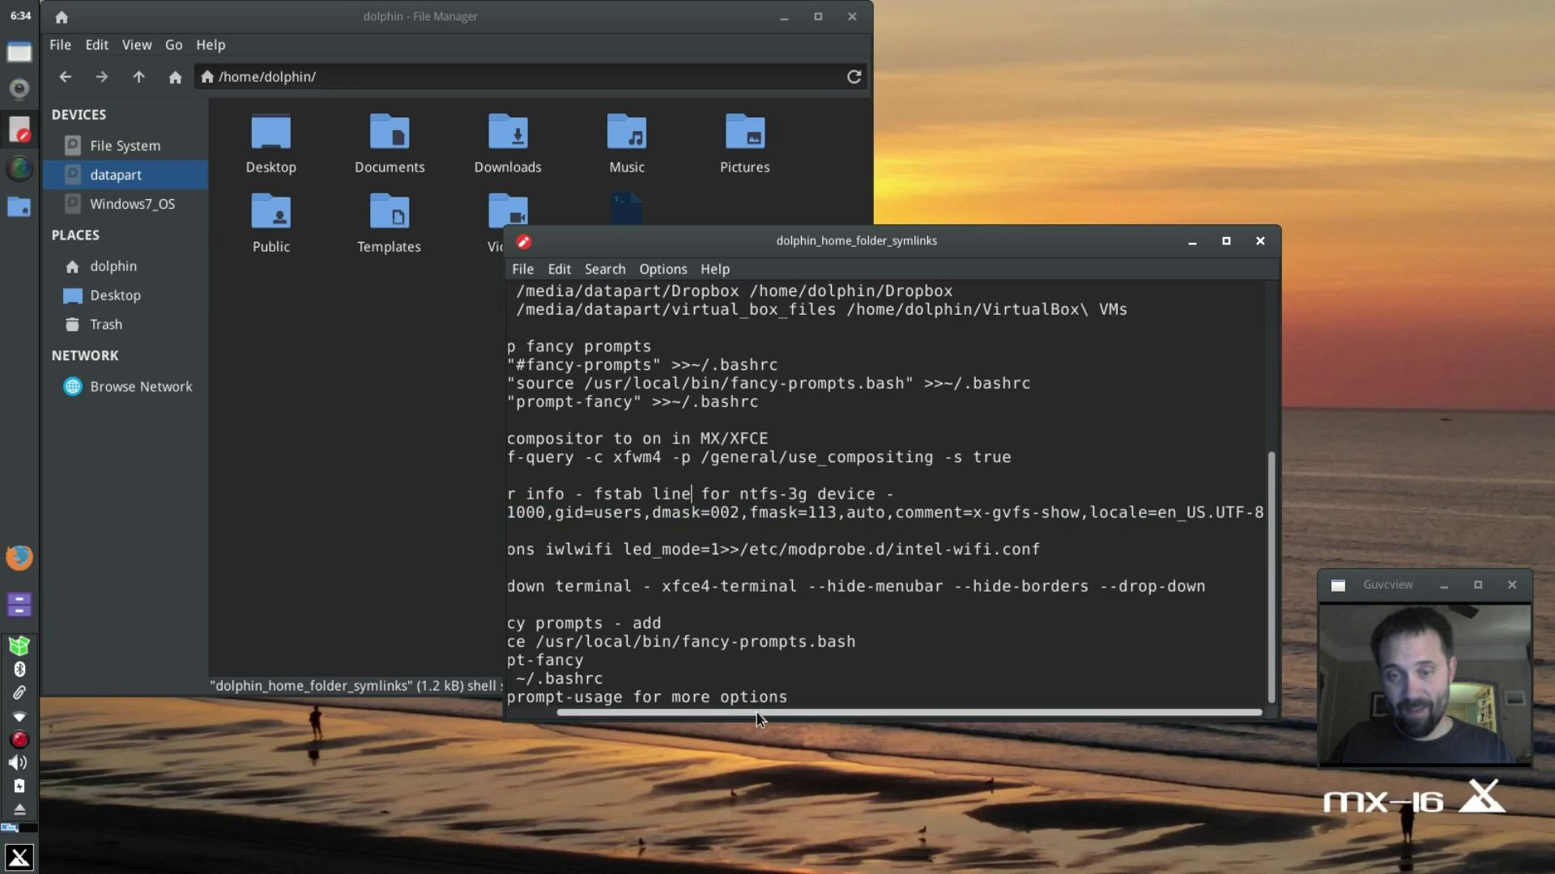
Step: Launch Disk Manager by searching 'disk' and enable sda6 to mount it at /media/datapart
{"action": "left_click_drag", "start_coordinate": [684, 714], "coordinate": [636, 719]}
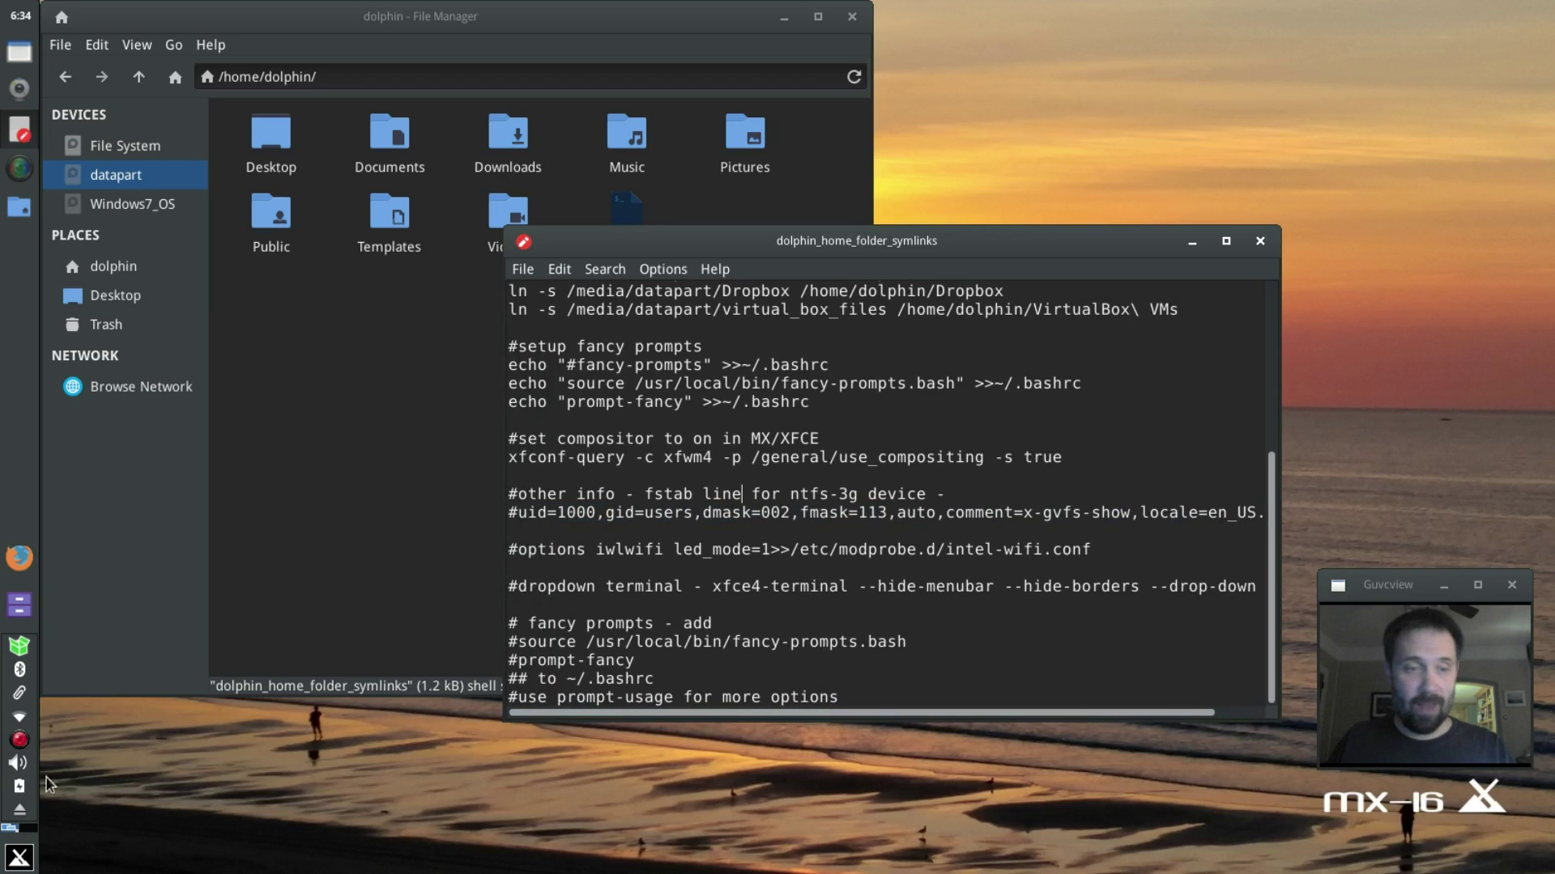
{"action": "left_click", "coordinate": [18, 856]}
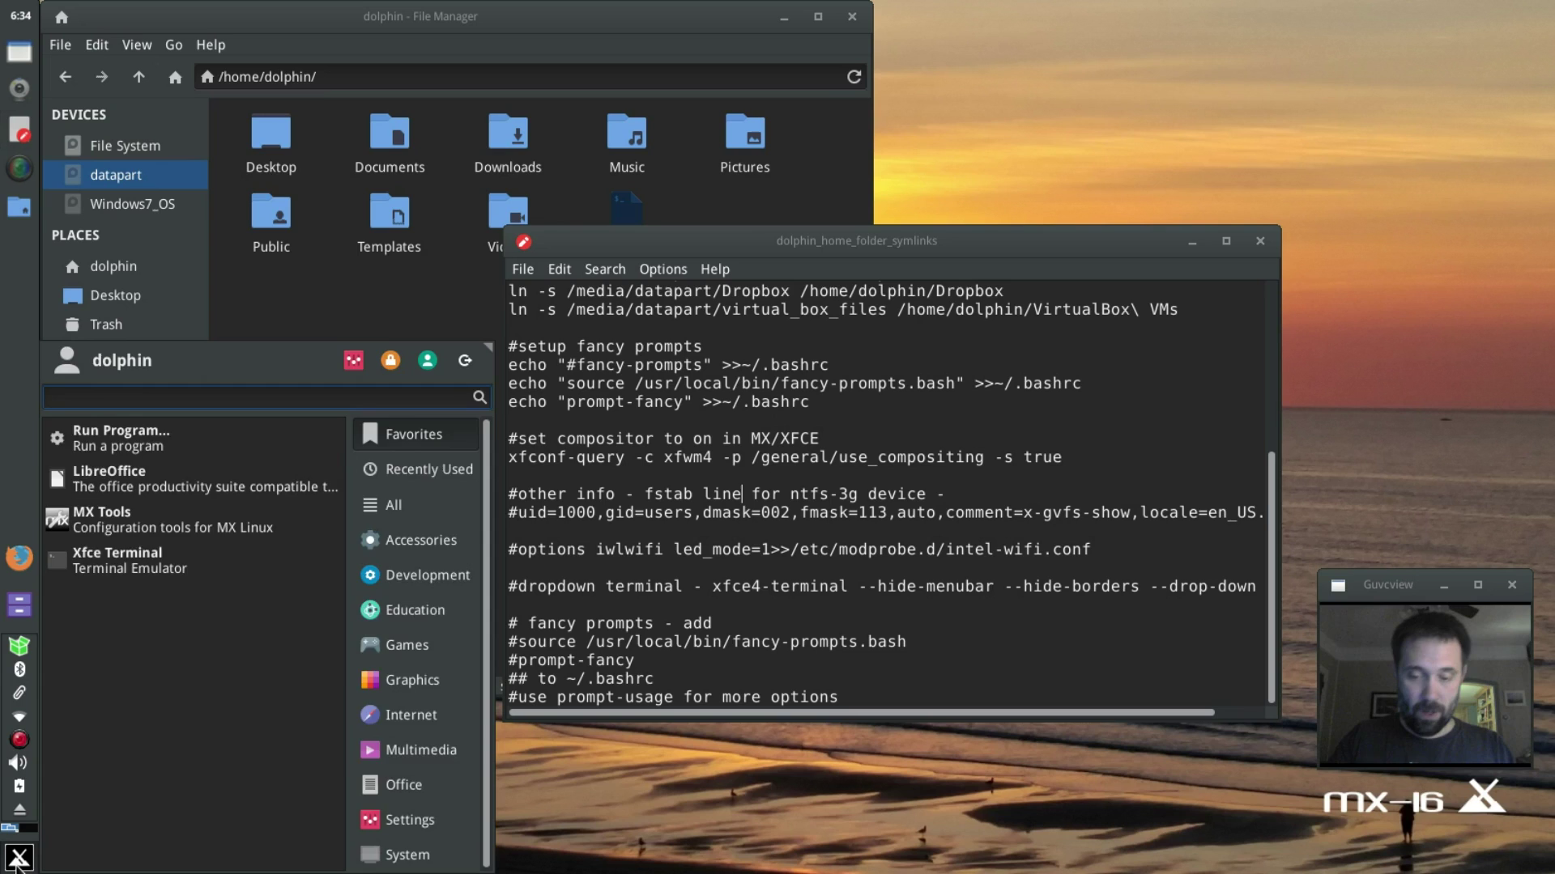
{"action": "type", "text": "disk"}
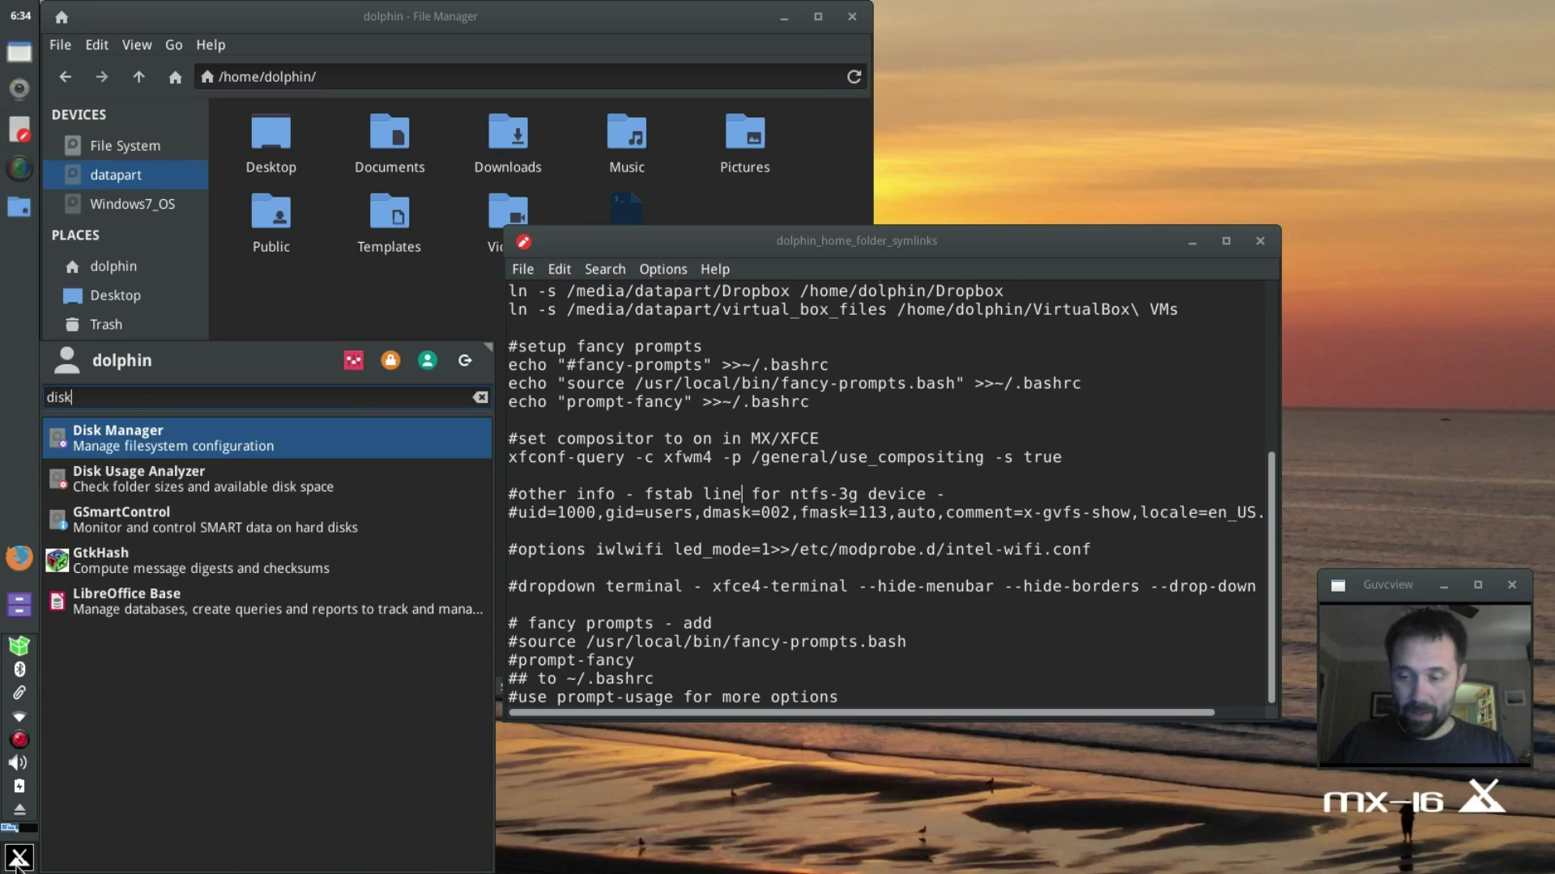
{"action": "key", "text": "Return"}
{"action": "left_click", "coordinate": [953, 566]}
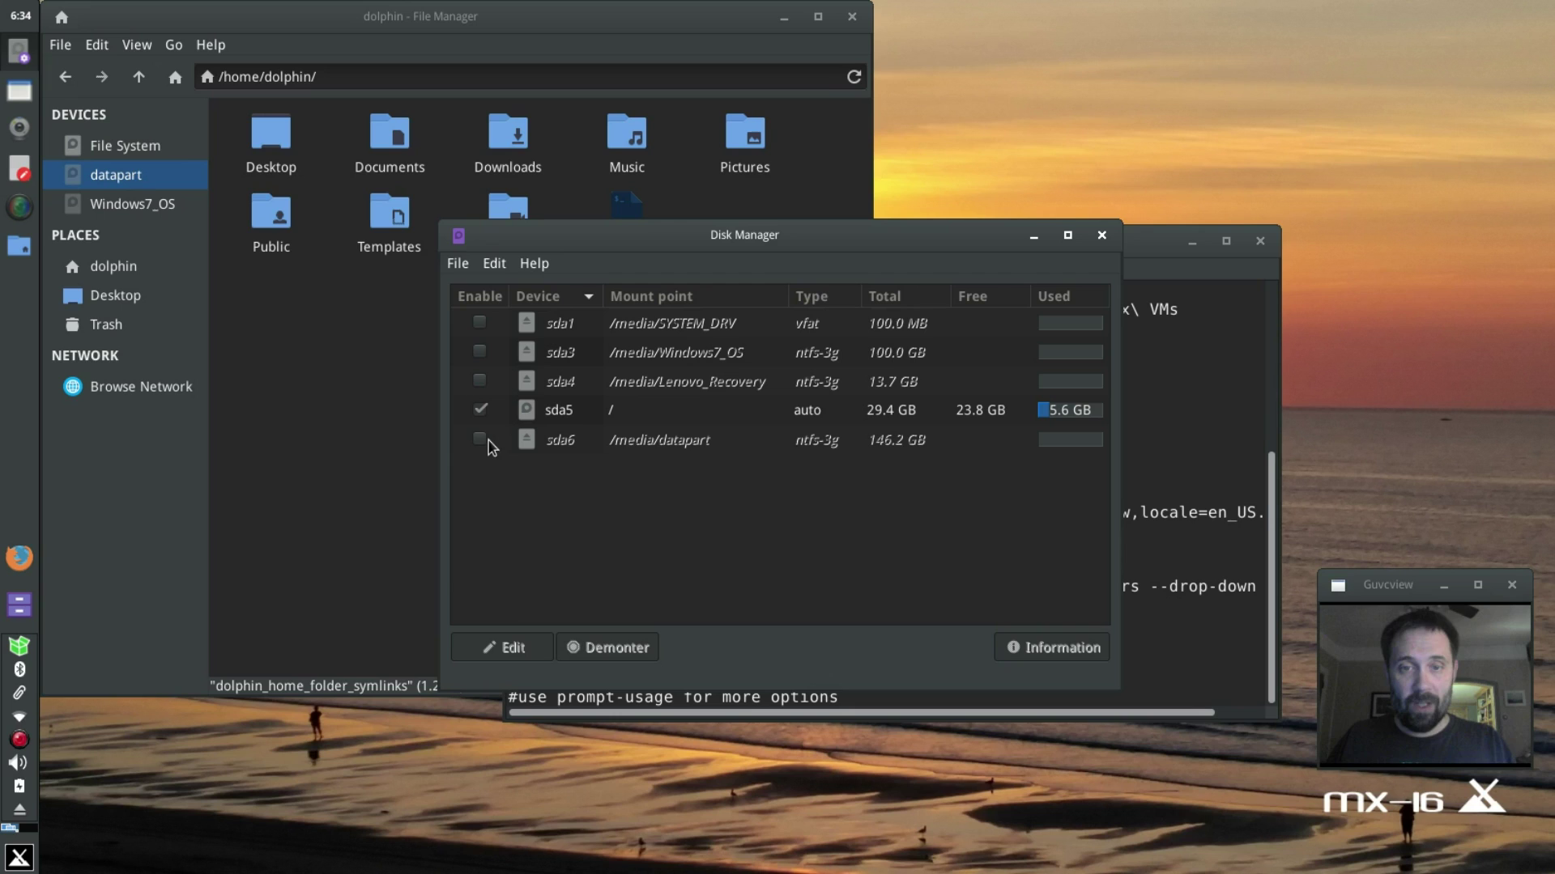
{"action": "left_click", "coordinate": [638, 439]}
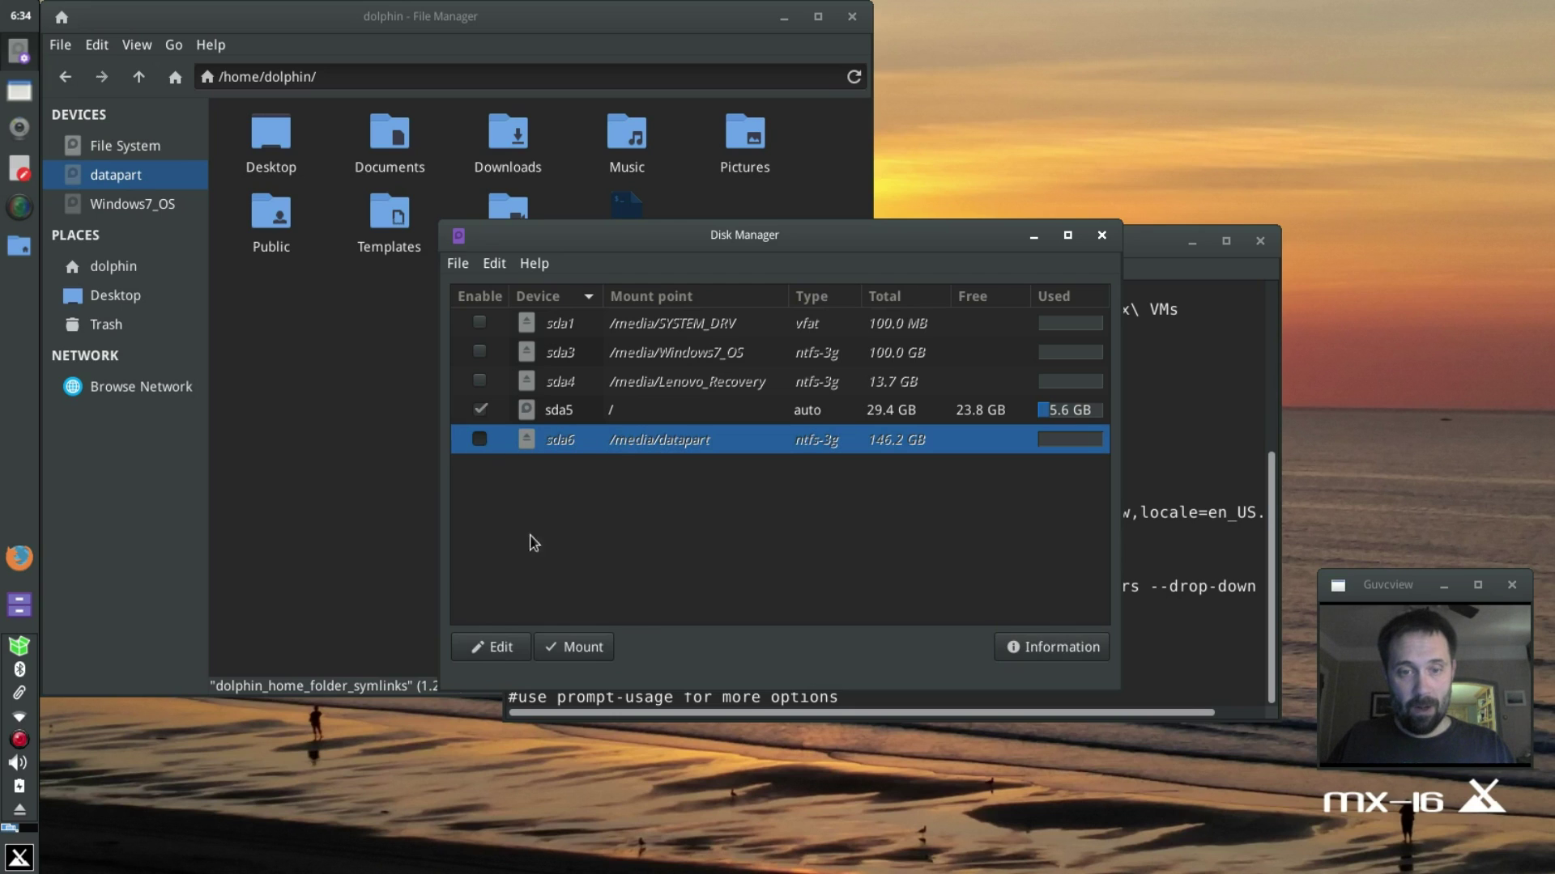
{"action": "left_click", "coordinate": [480, 439]}
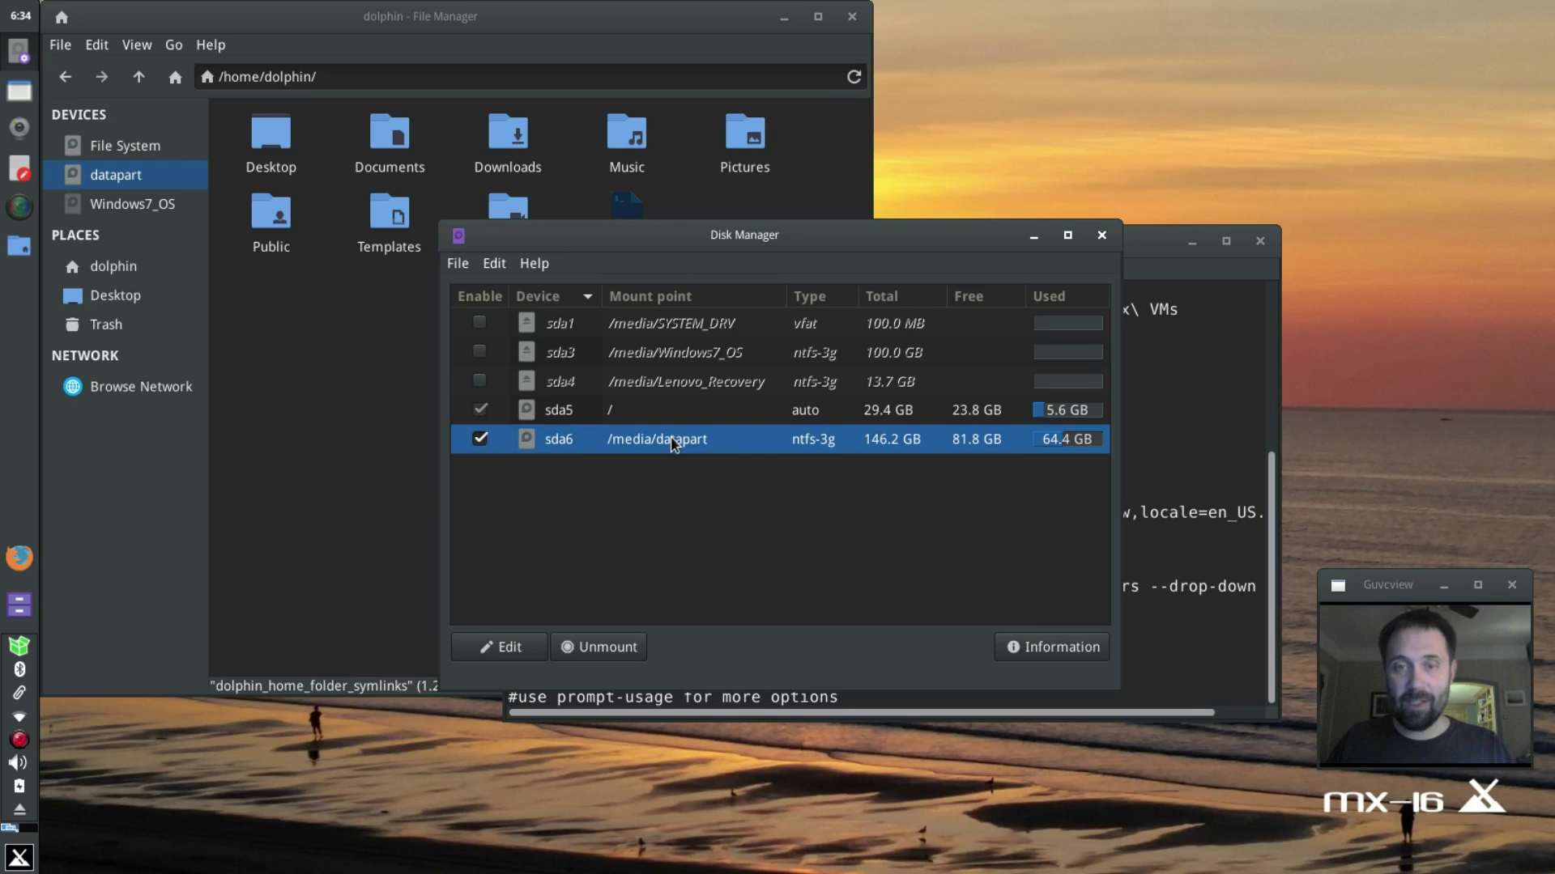
Step: Replace sda6's mount options with the pasted ntfs-3g options ending x-gvfs-show,locale=en_US.UTF-8
{"action": "left_click", "coordinate": [509, 646]}
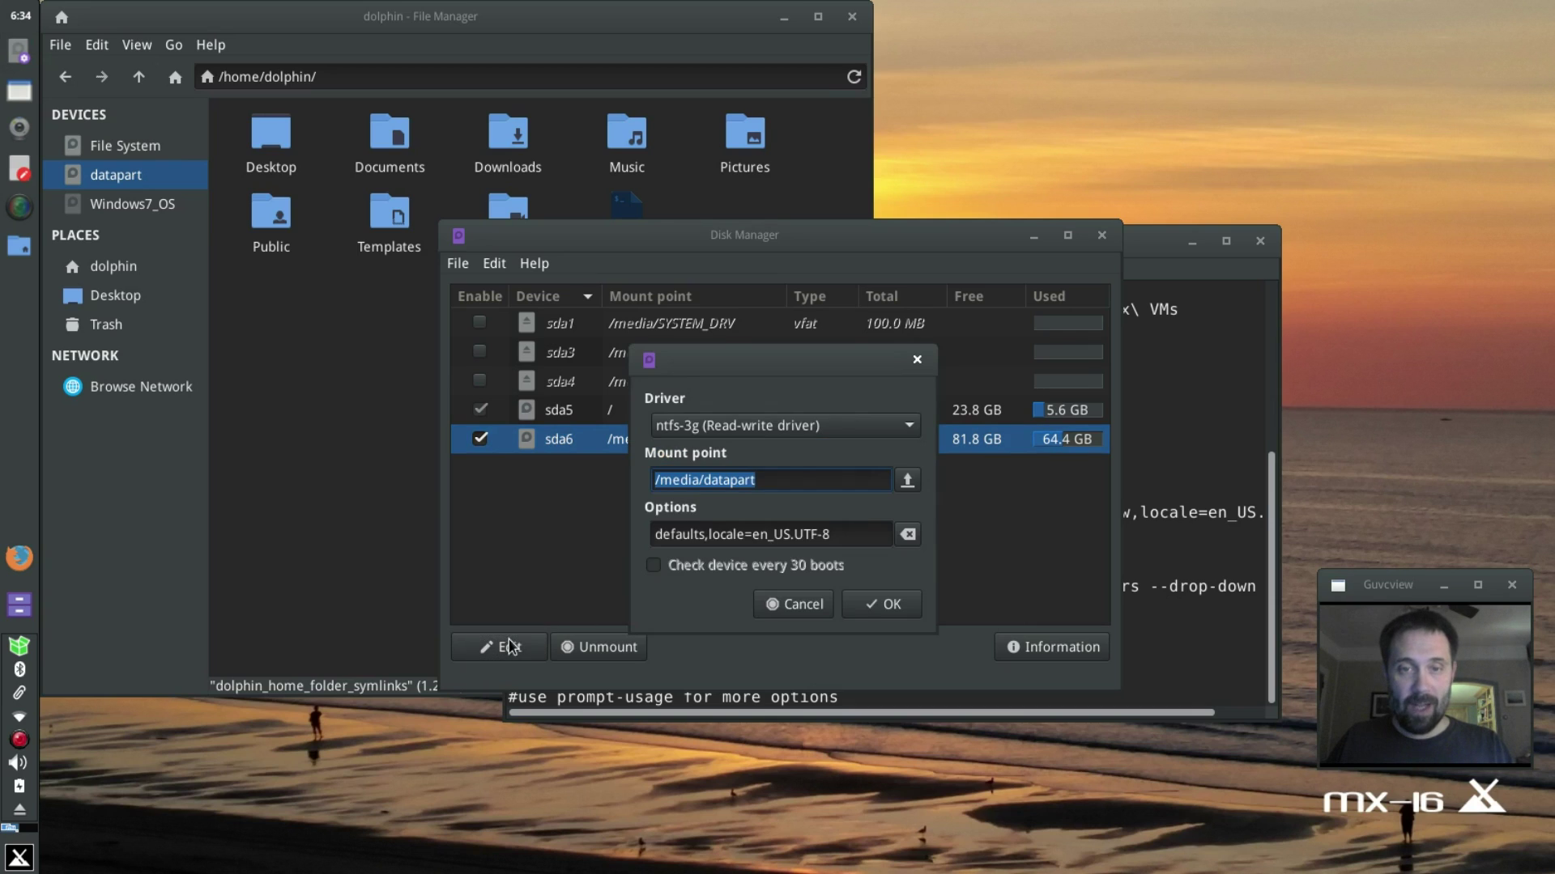
{"action": "left_click", "coordinate": [850, 533]}
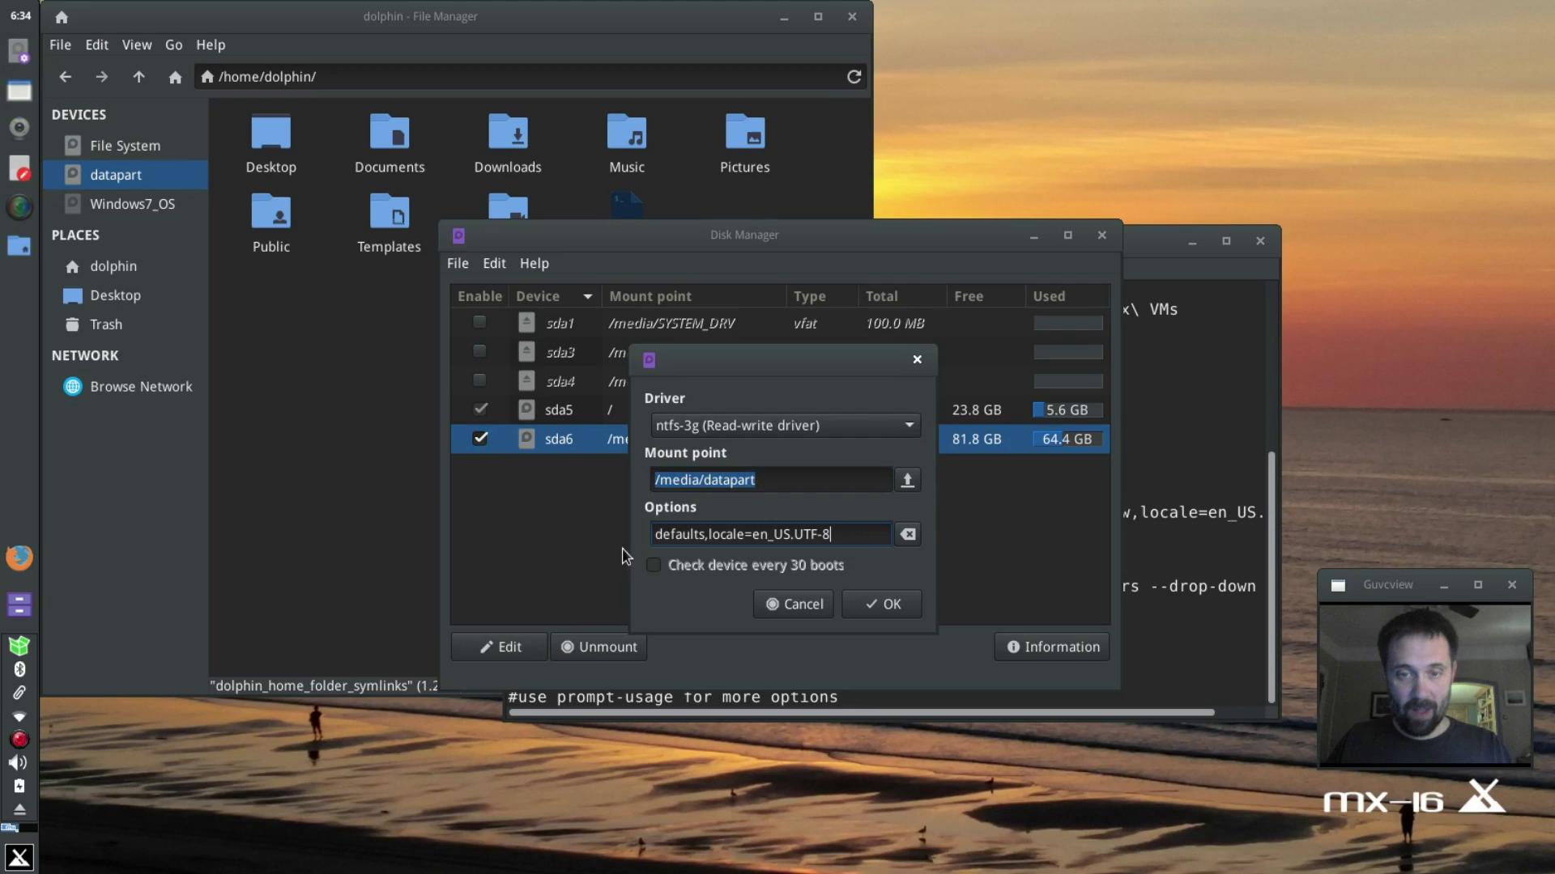
{"action": "left_click_drag", "start_coordinate": [858, 534], "coordinate": [572, 545]}
{"action": "key", "text": "ctrl+v"}
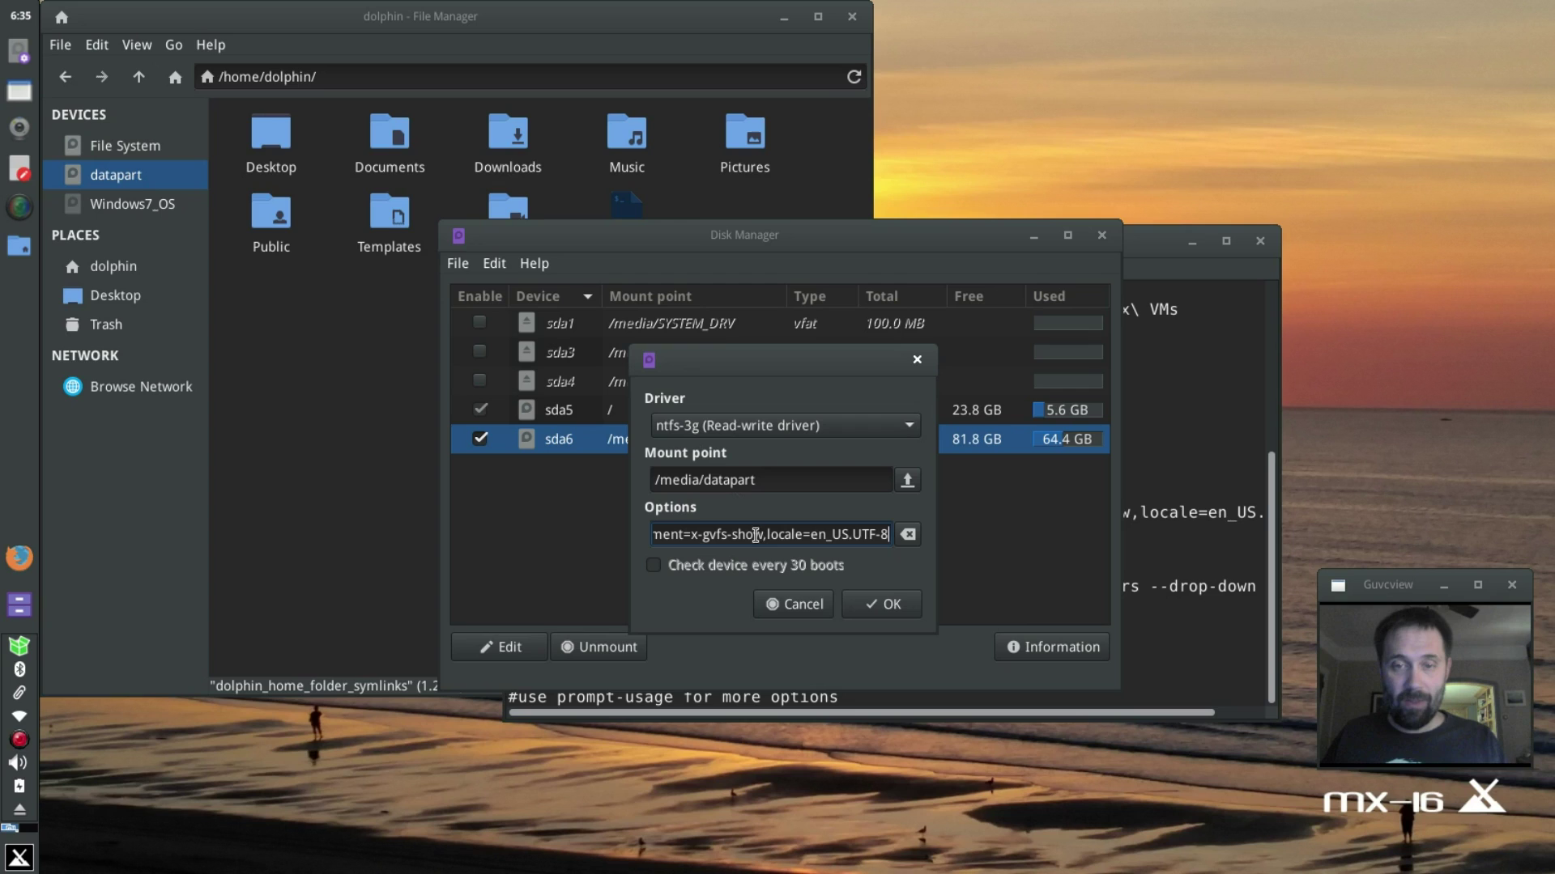
{"action": "left_click", "coordinate": [869, 607]}
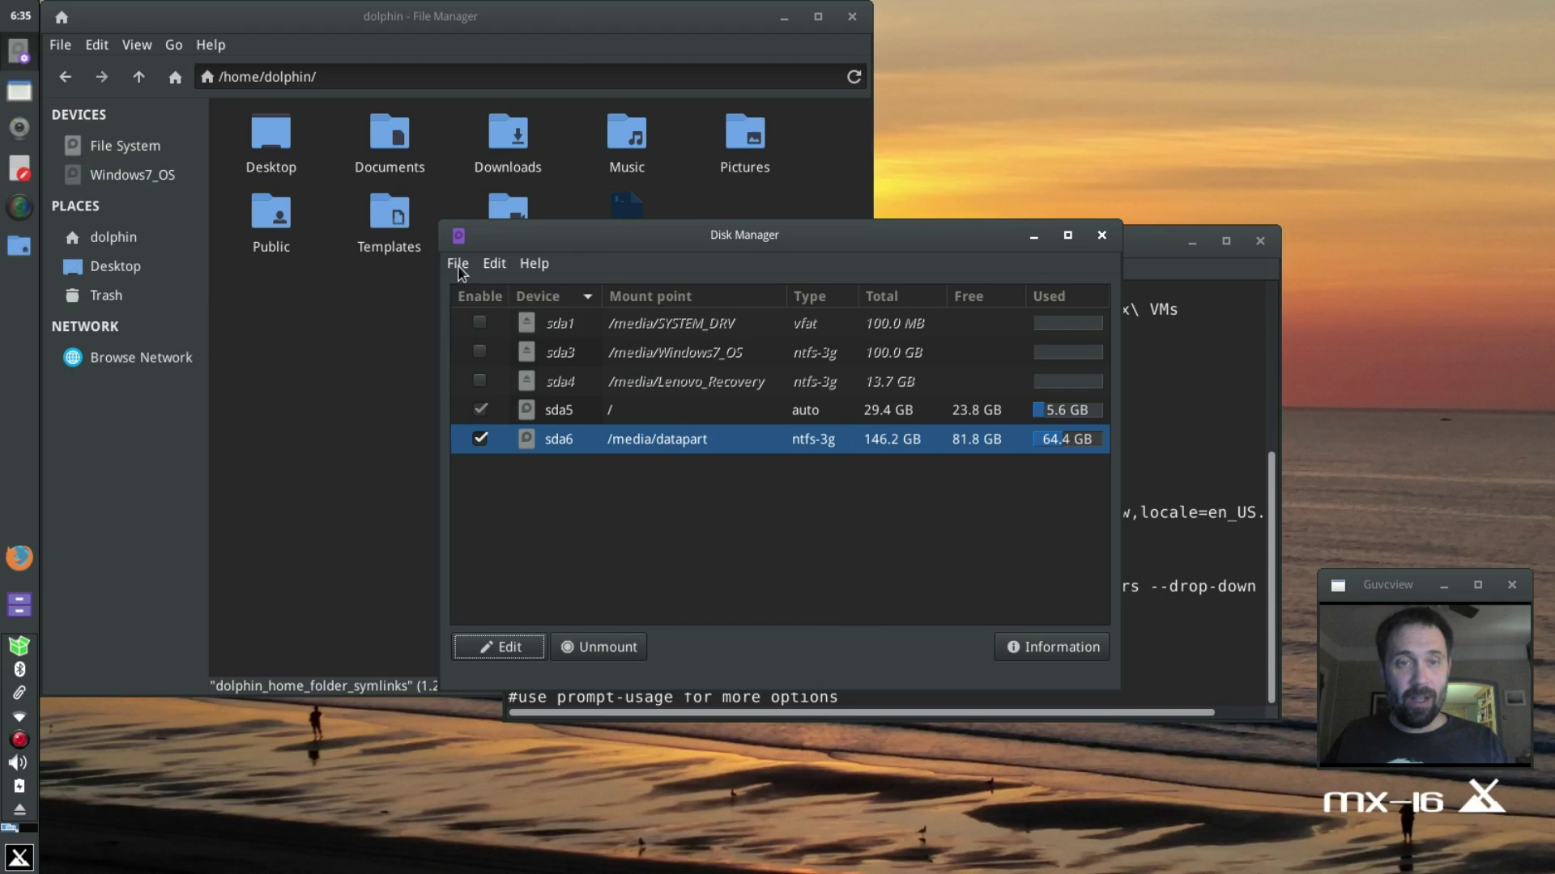
Step: Save the mount configuration, confirm the /media/datapart ntfs-3g line via cat /etc/fstab, then exit
{"action": "left_click", "coordinate": [459, 268]}
{"action": "left_click", "coordinate": [462, 284]}
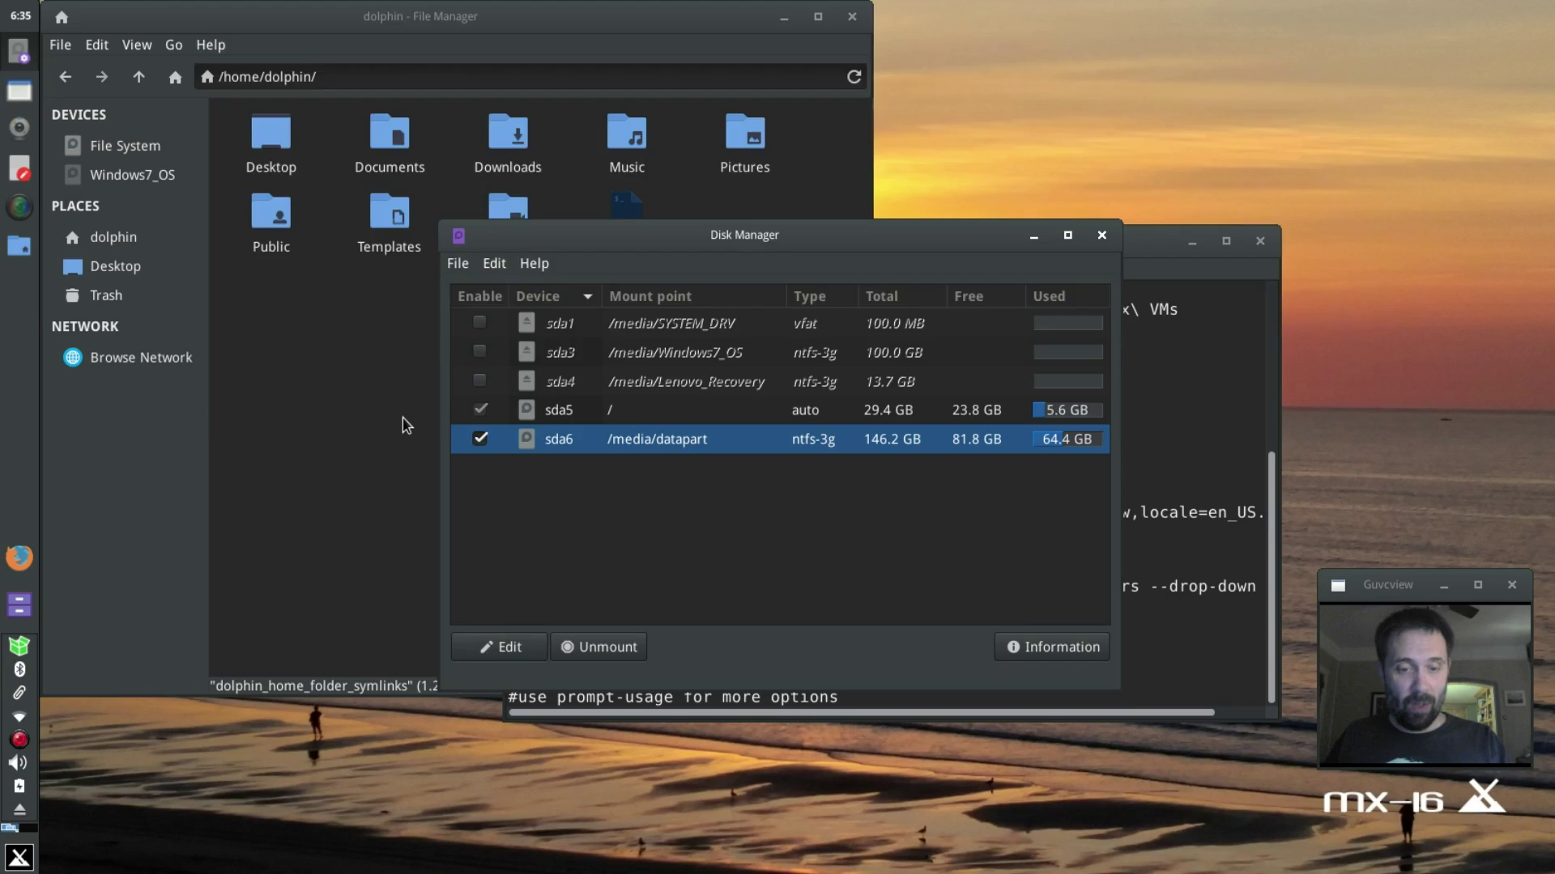
{"action": "key", "text": "F4"}
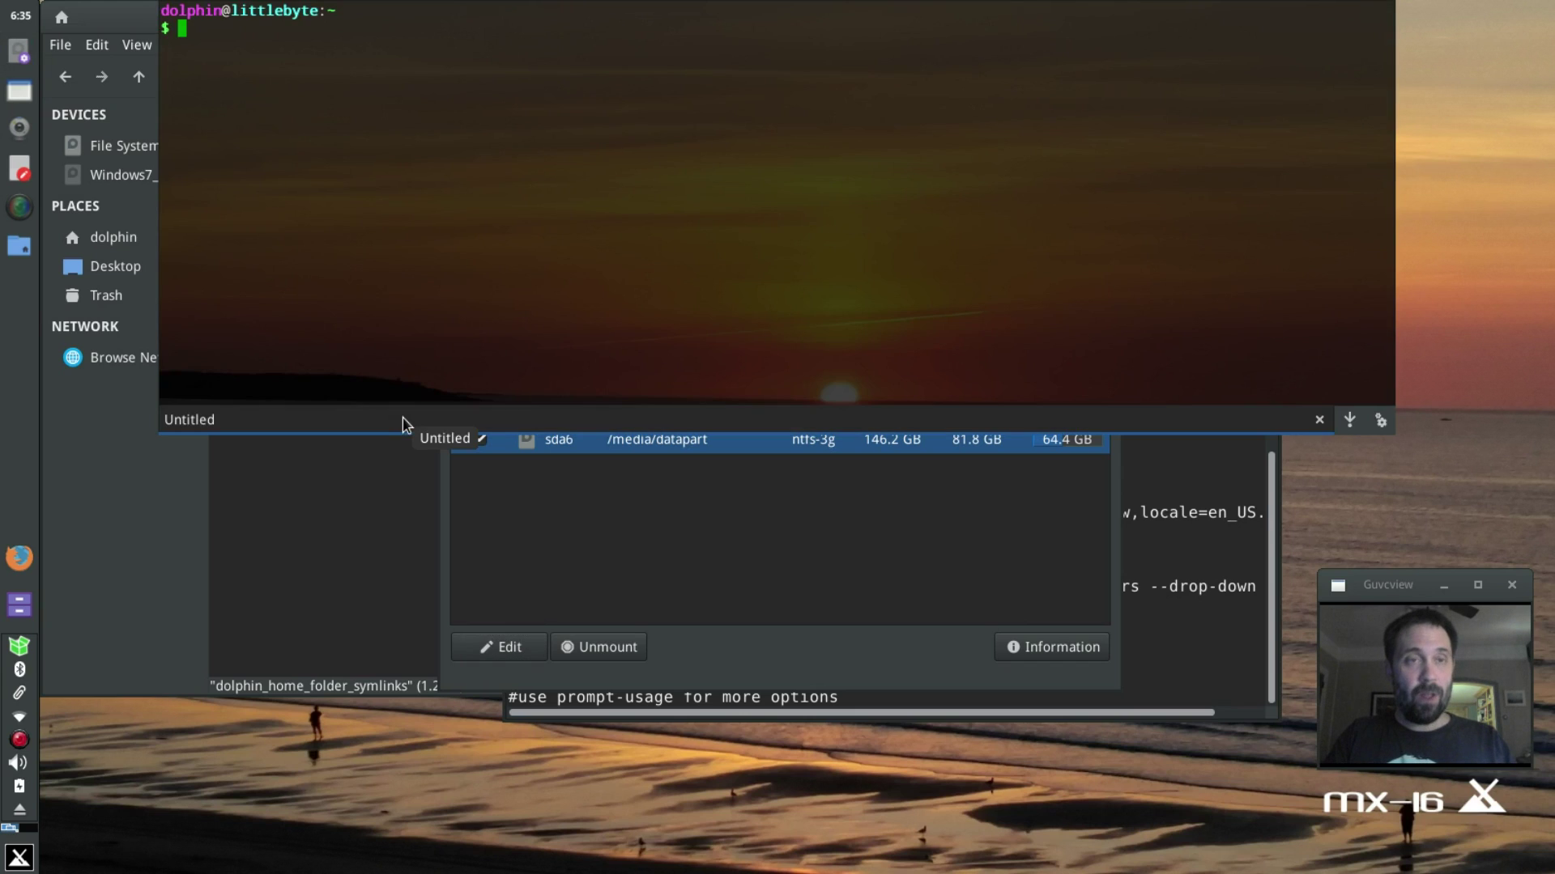
{"action": "type", "text": "cat "}
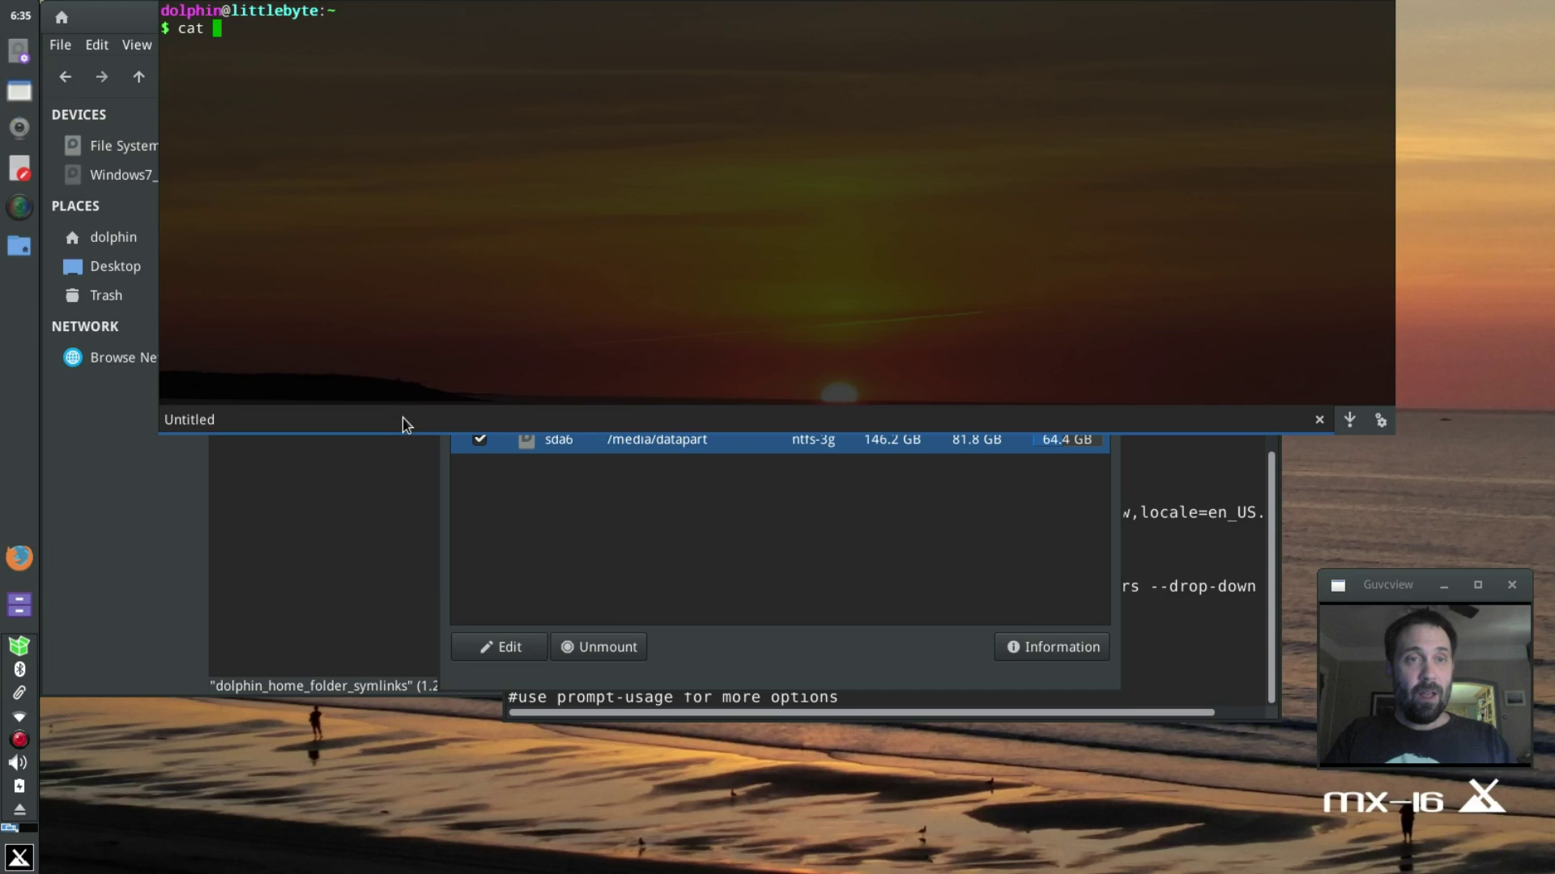
{"action": "type", "text": "/etc/fstab"}
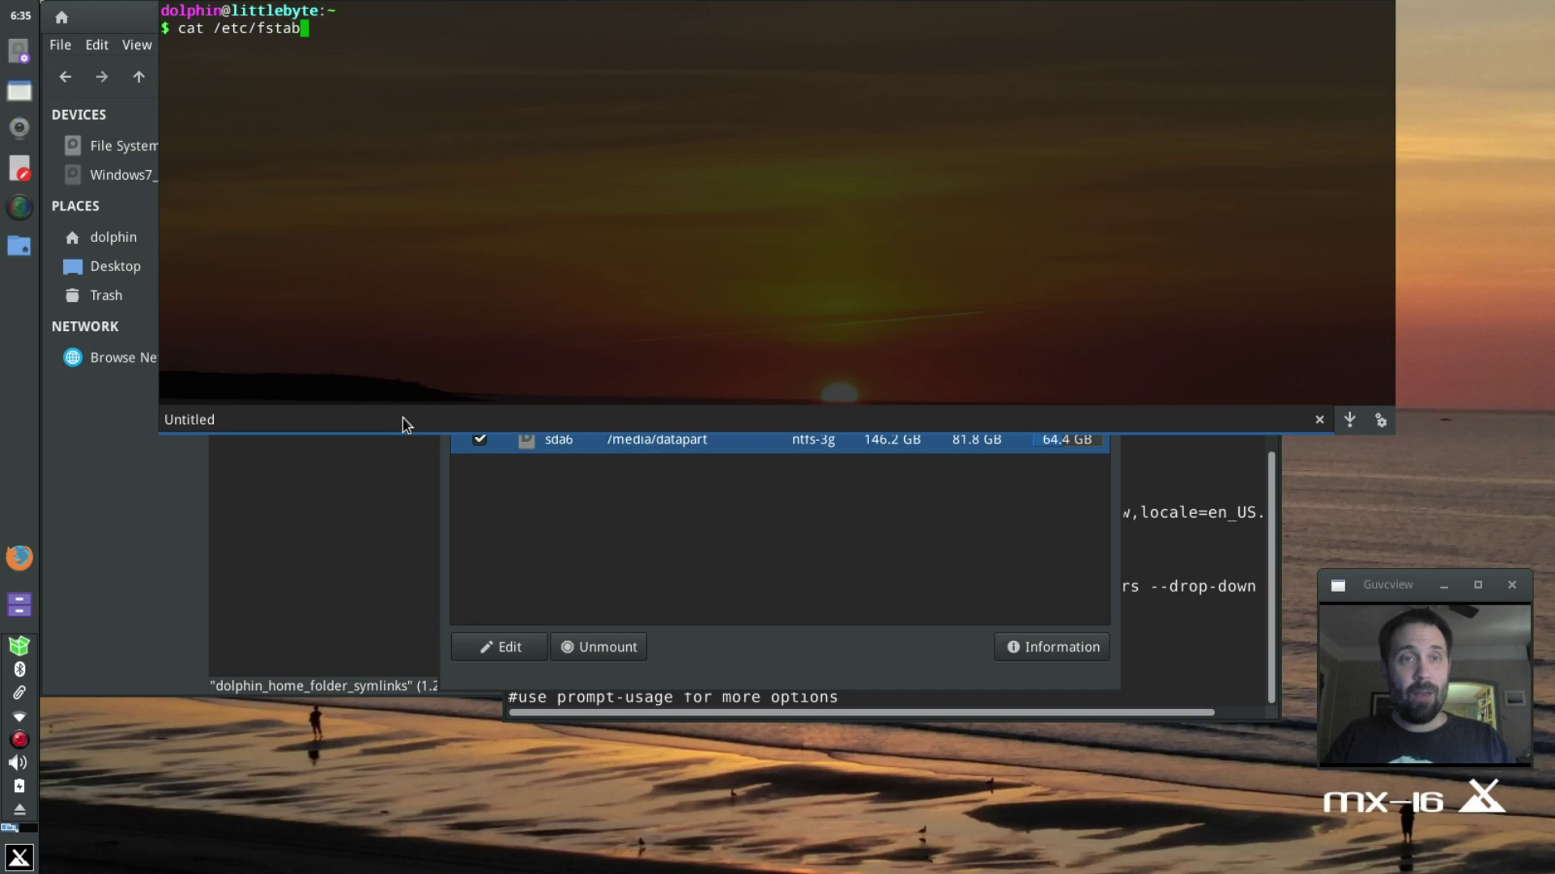
{"action": "key", "text": "Return"}
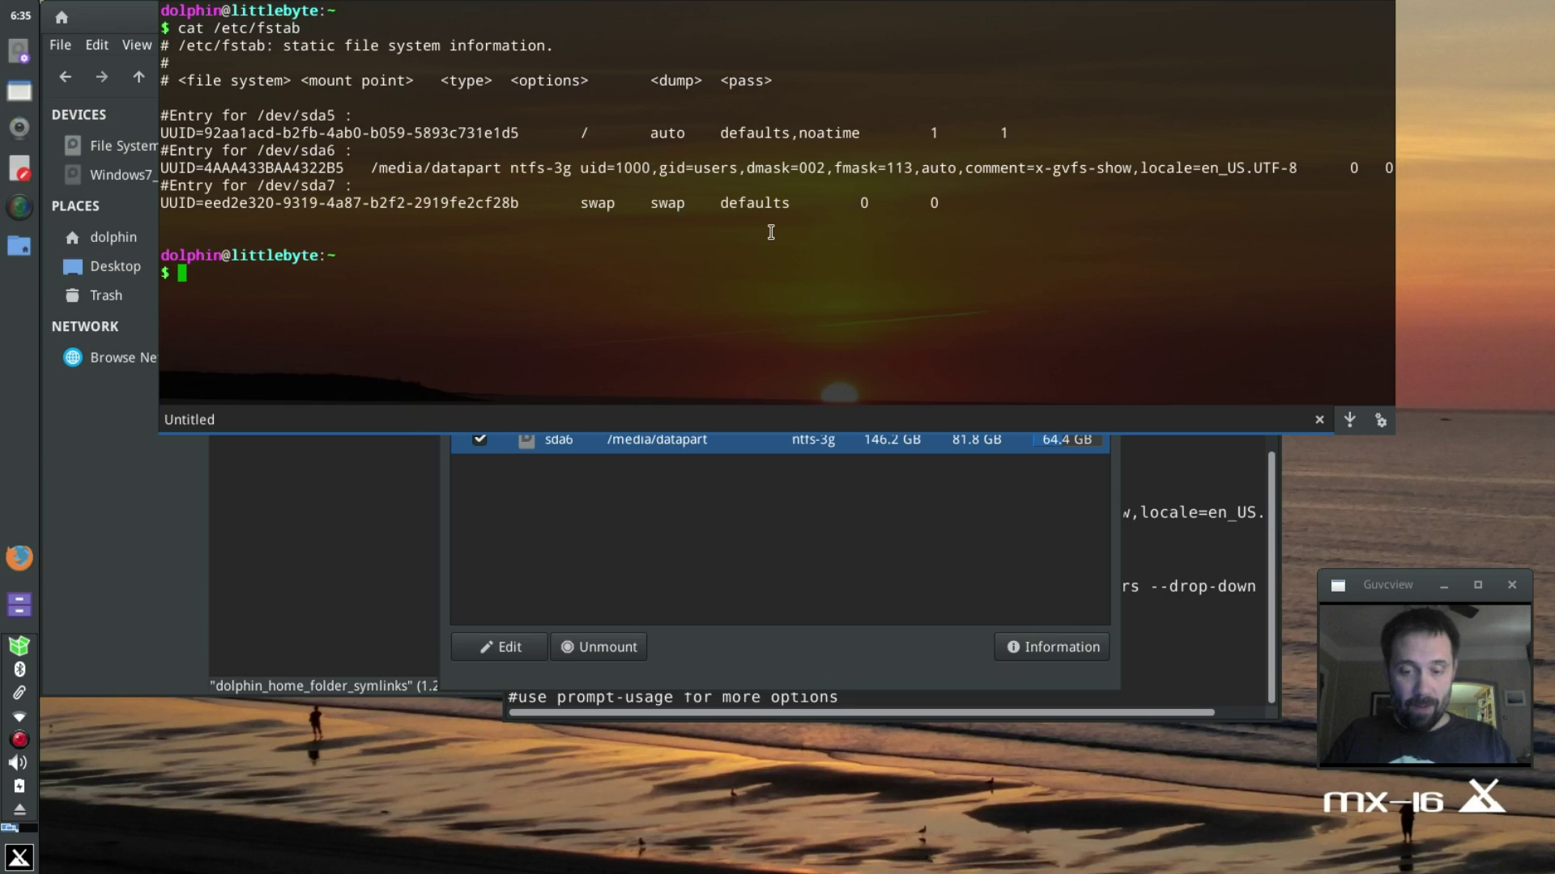
{"action": "type", "text": "exit"}
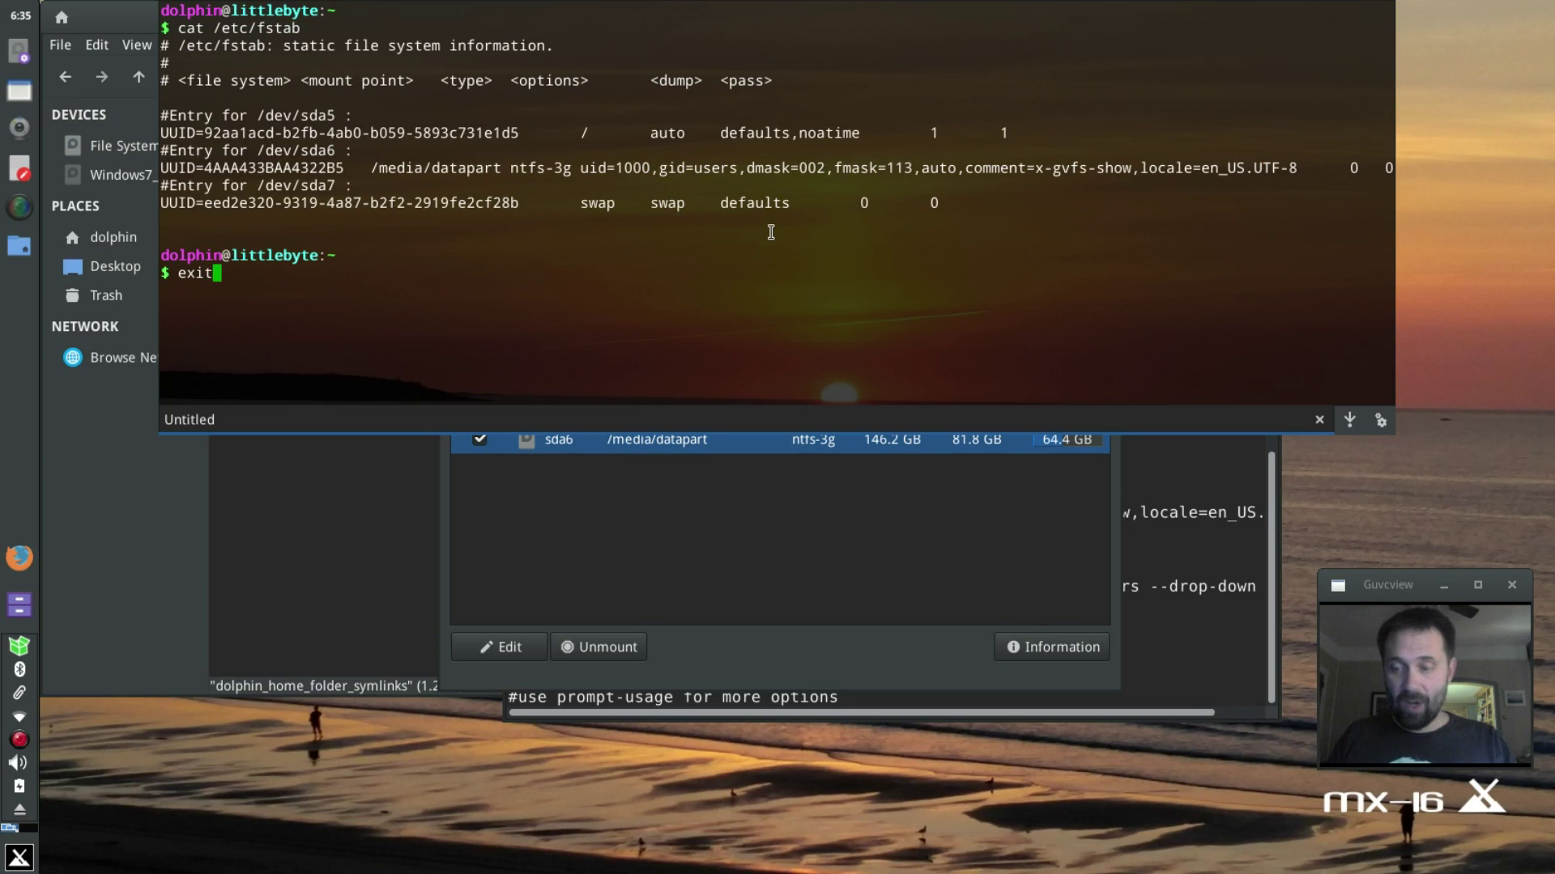
{"action": "key", "text": "Return"}
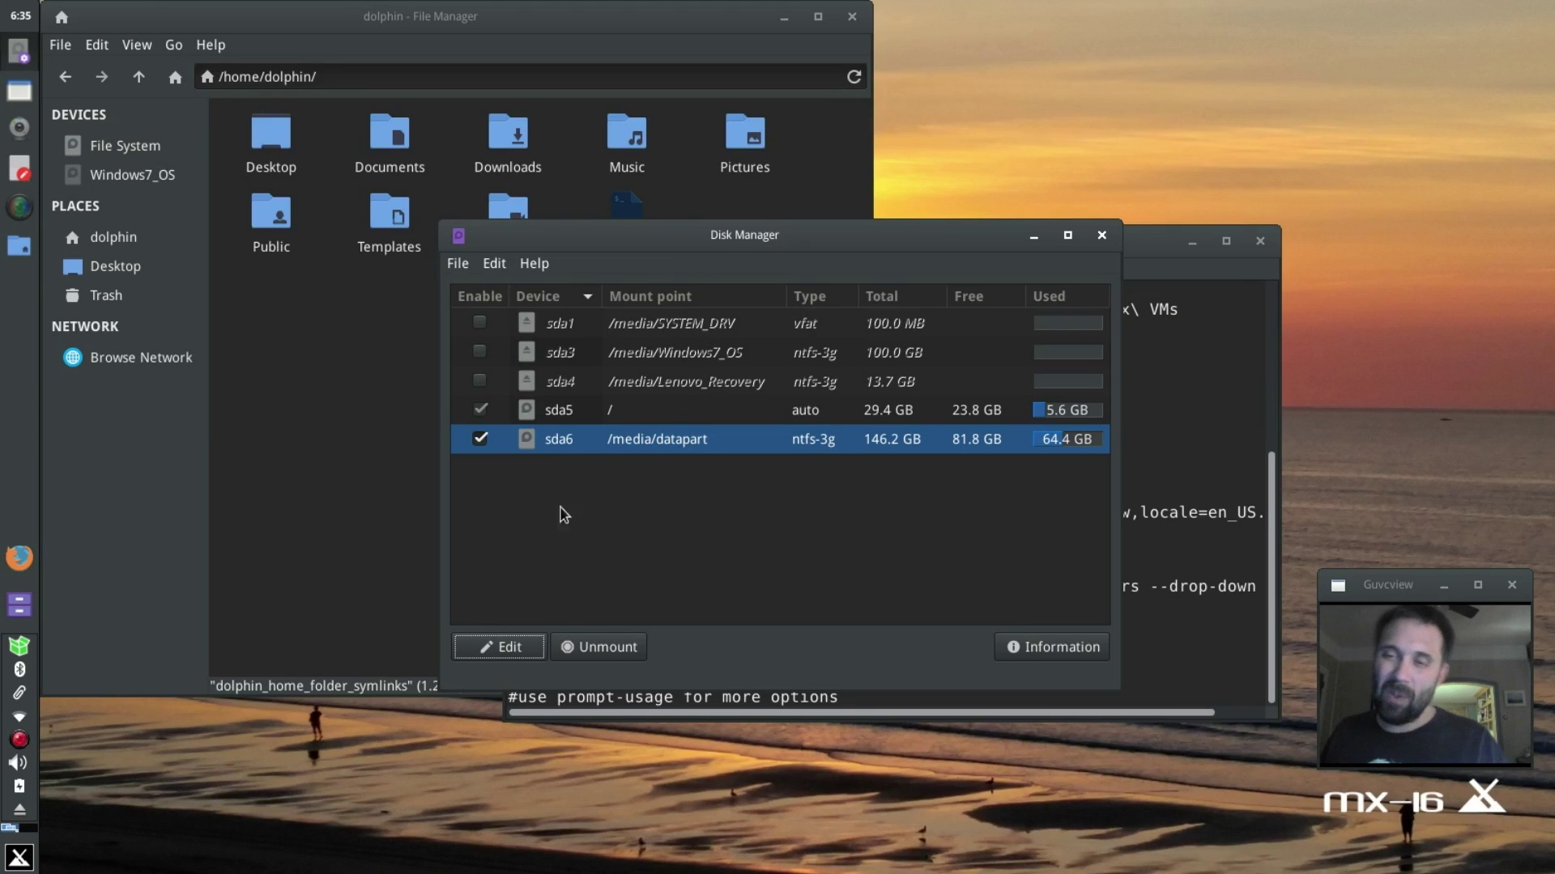
Step: Close Disk Manager with its permissions notice and the script in Leafpad
{"action": "left_click", "coordinate": [1100, 236]}
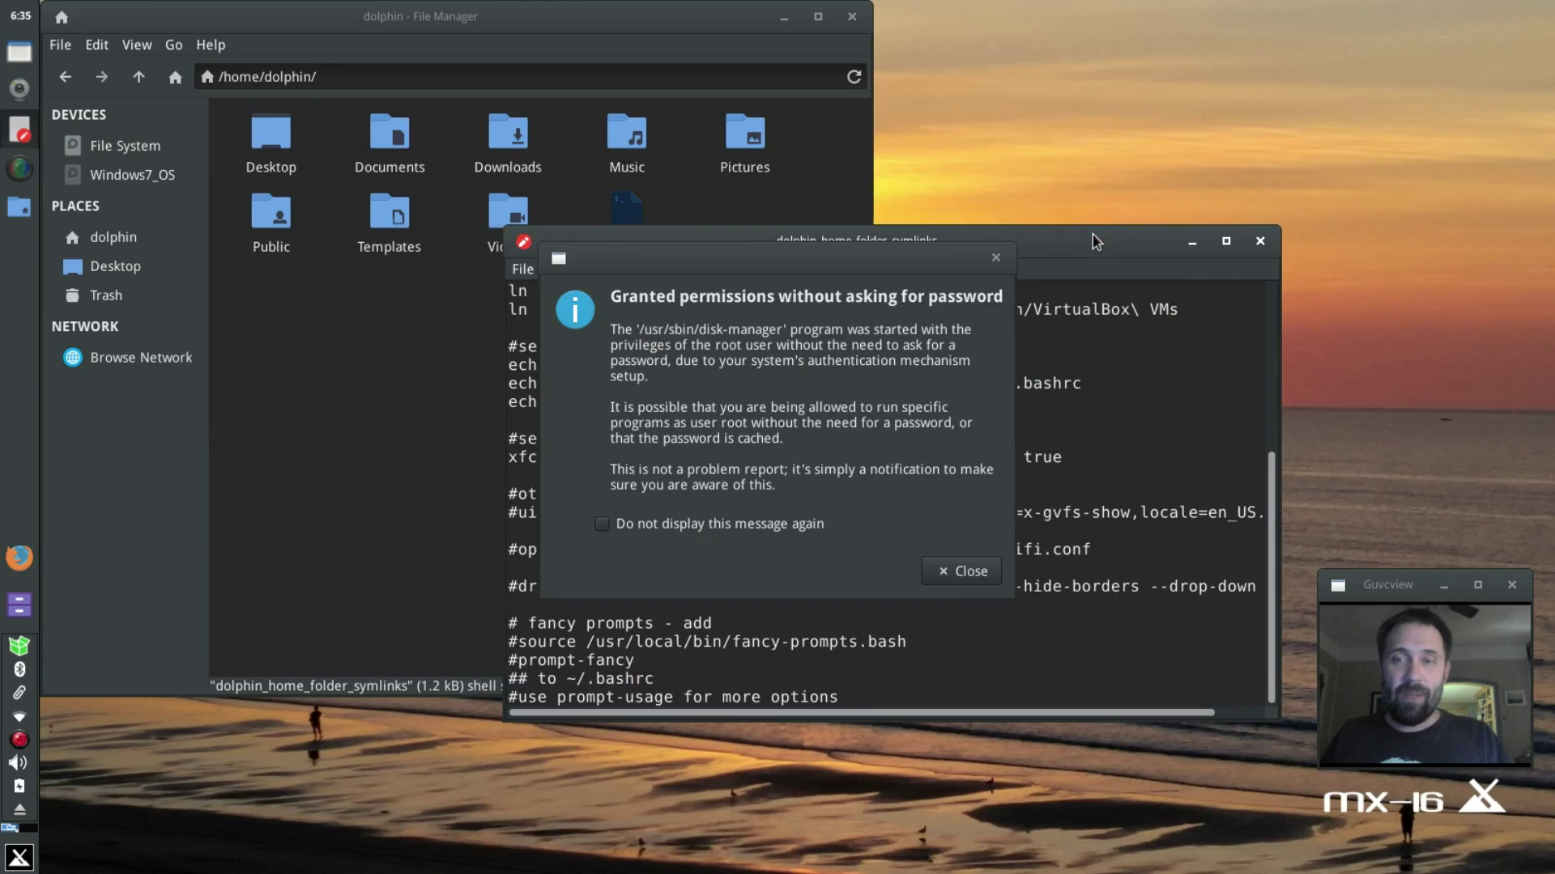
{"action": "left_click", "coordinate": [955, 567]}
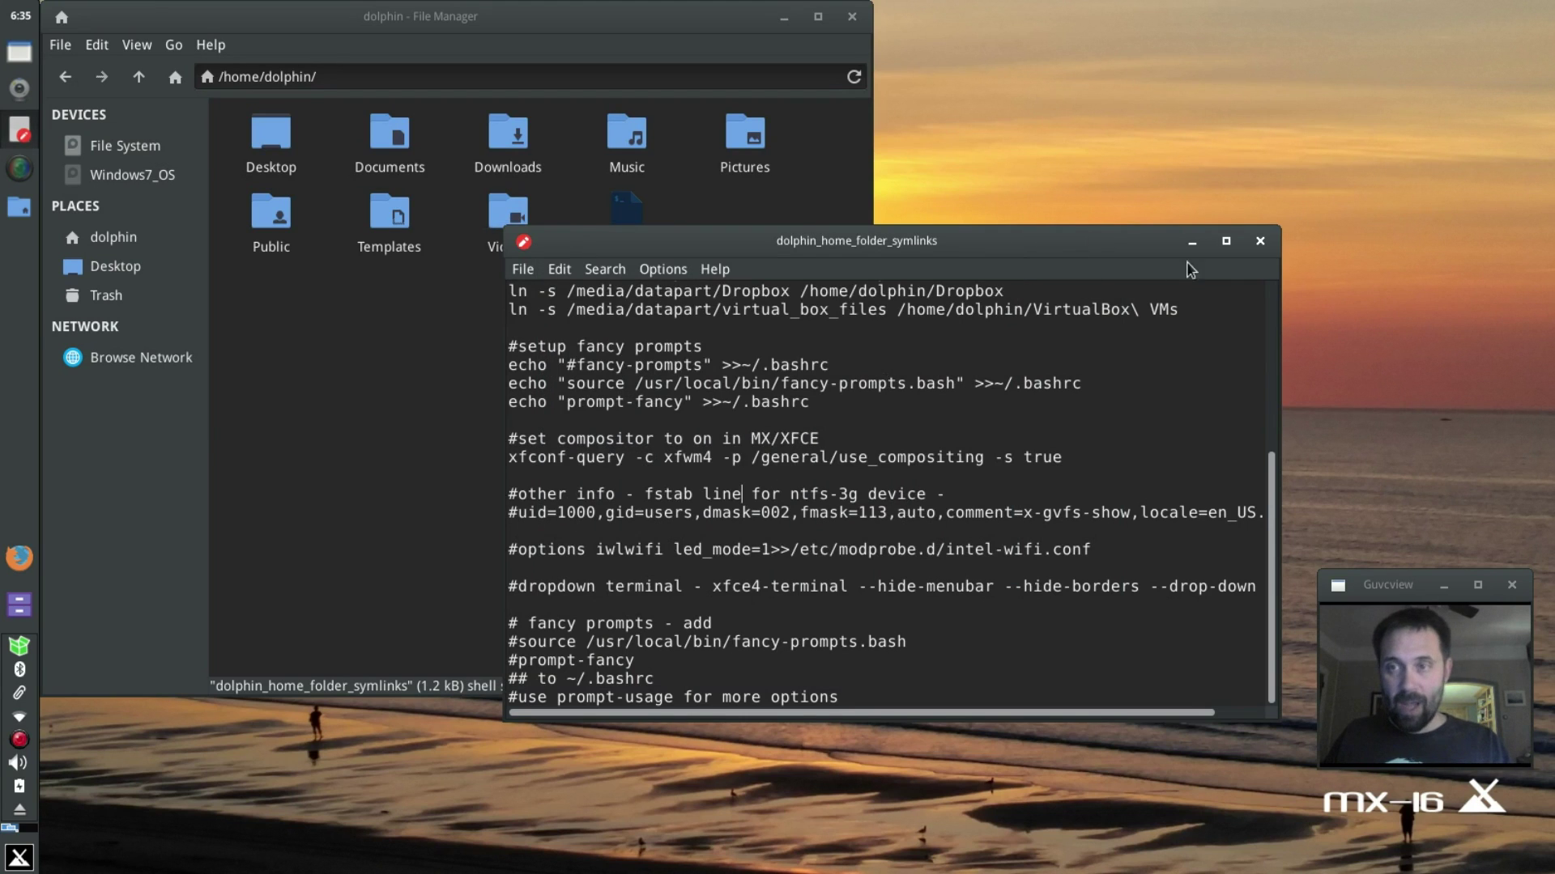
{"action": "left_click", "coordinate": [1260, 241]}
{"action": "key", "text": "F4"}
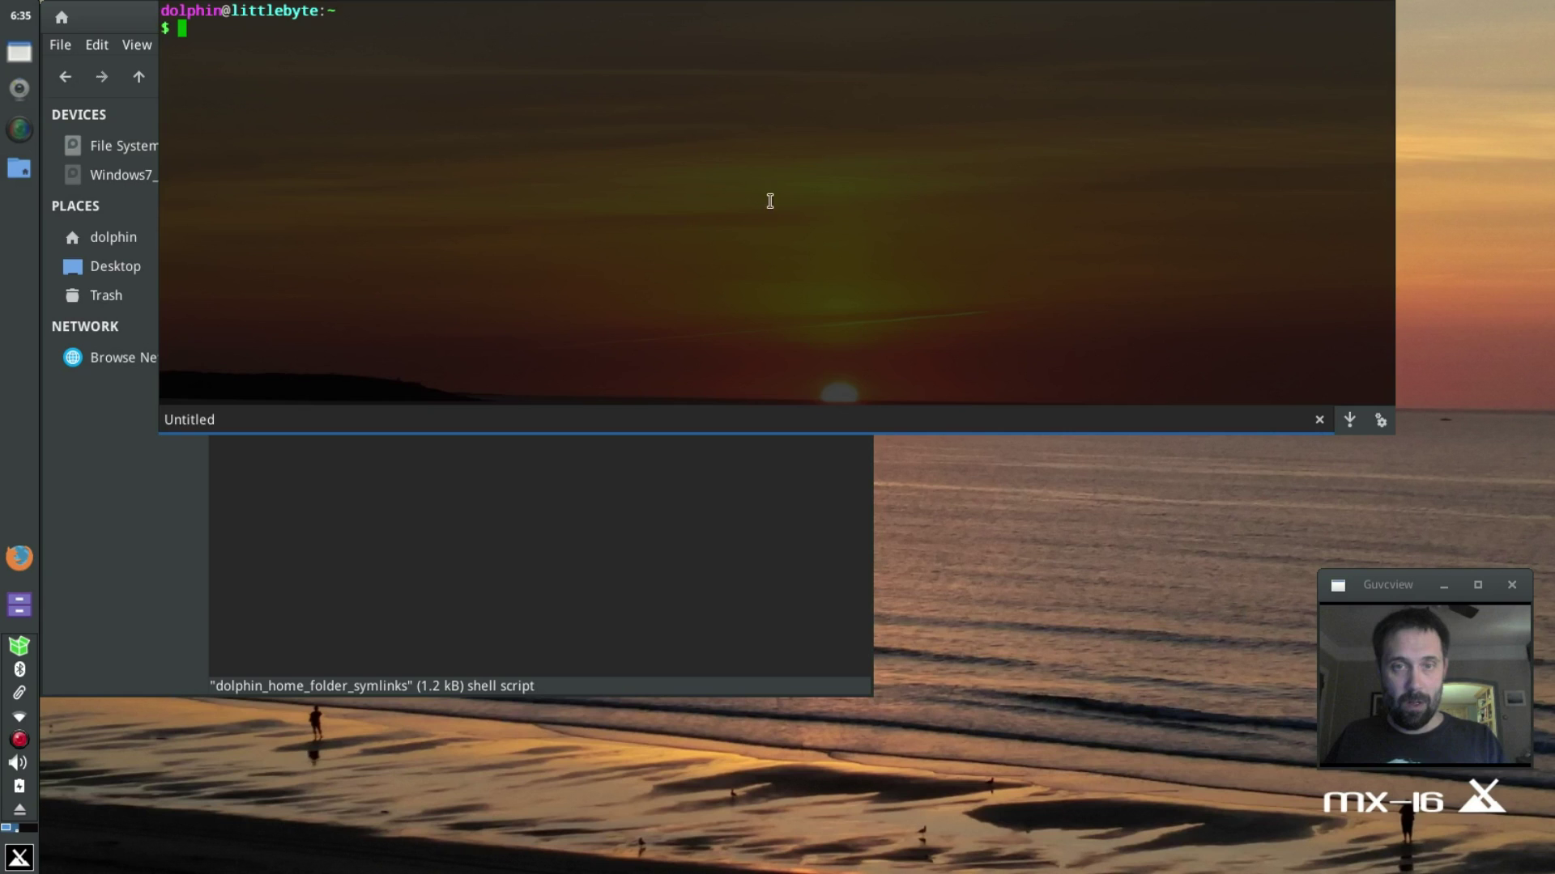
{"action": "key", "text": "F4"}
Step: Open a resized Terminal Emulator window and run ./dolphin_home_folder_symlinks using Tab completion
{"action": "left_click", "coordinate": [19, 855]}
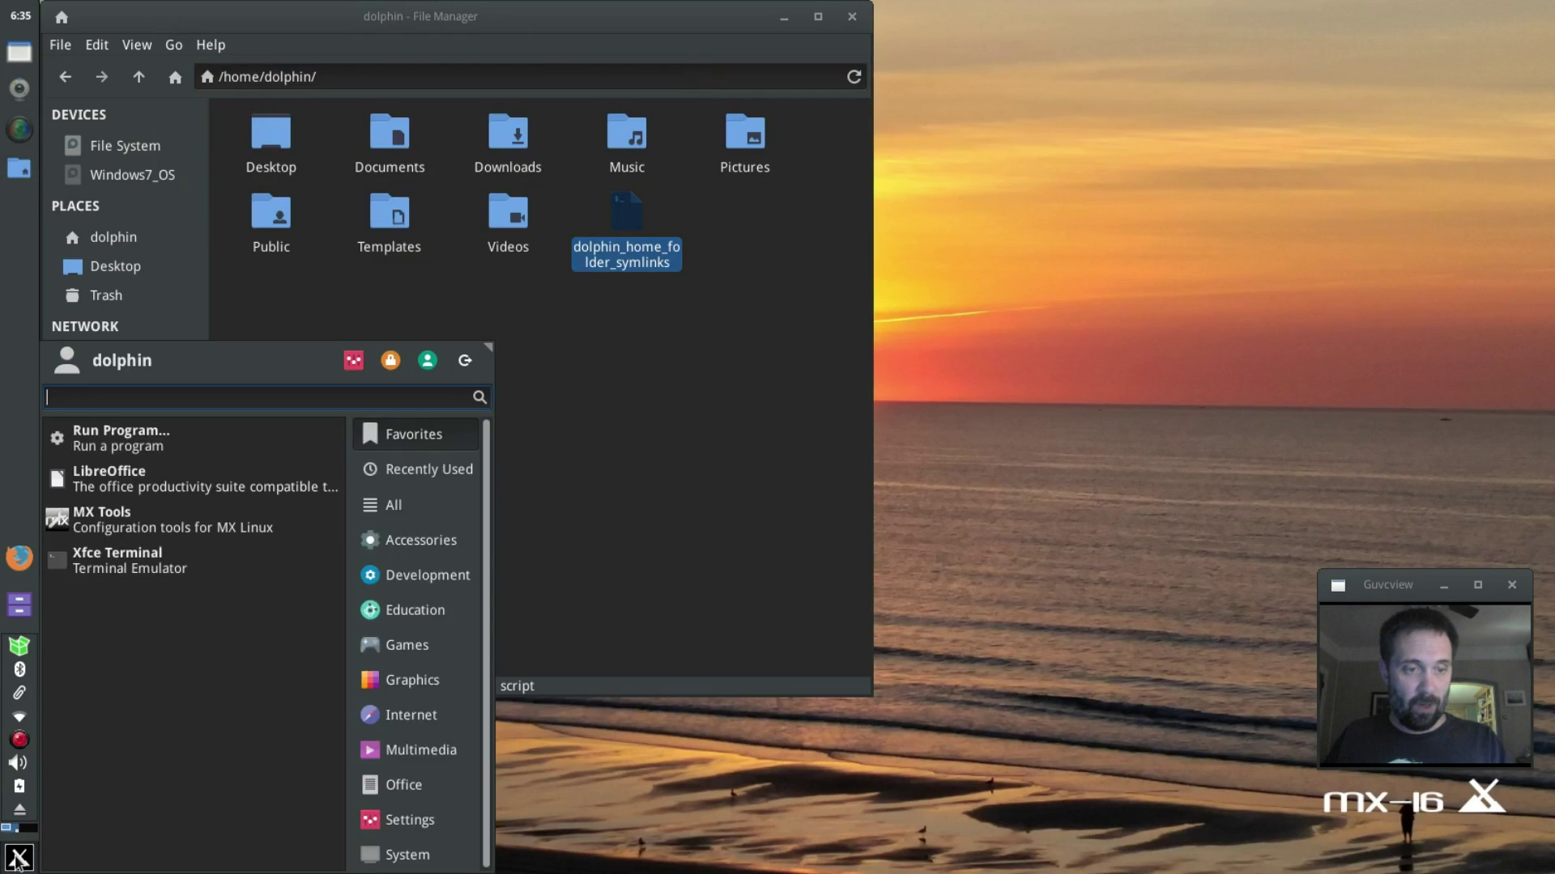
{"action": "type", "text": "ter"}
{"action": "left_click", "coordinate": [203, 437]}
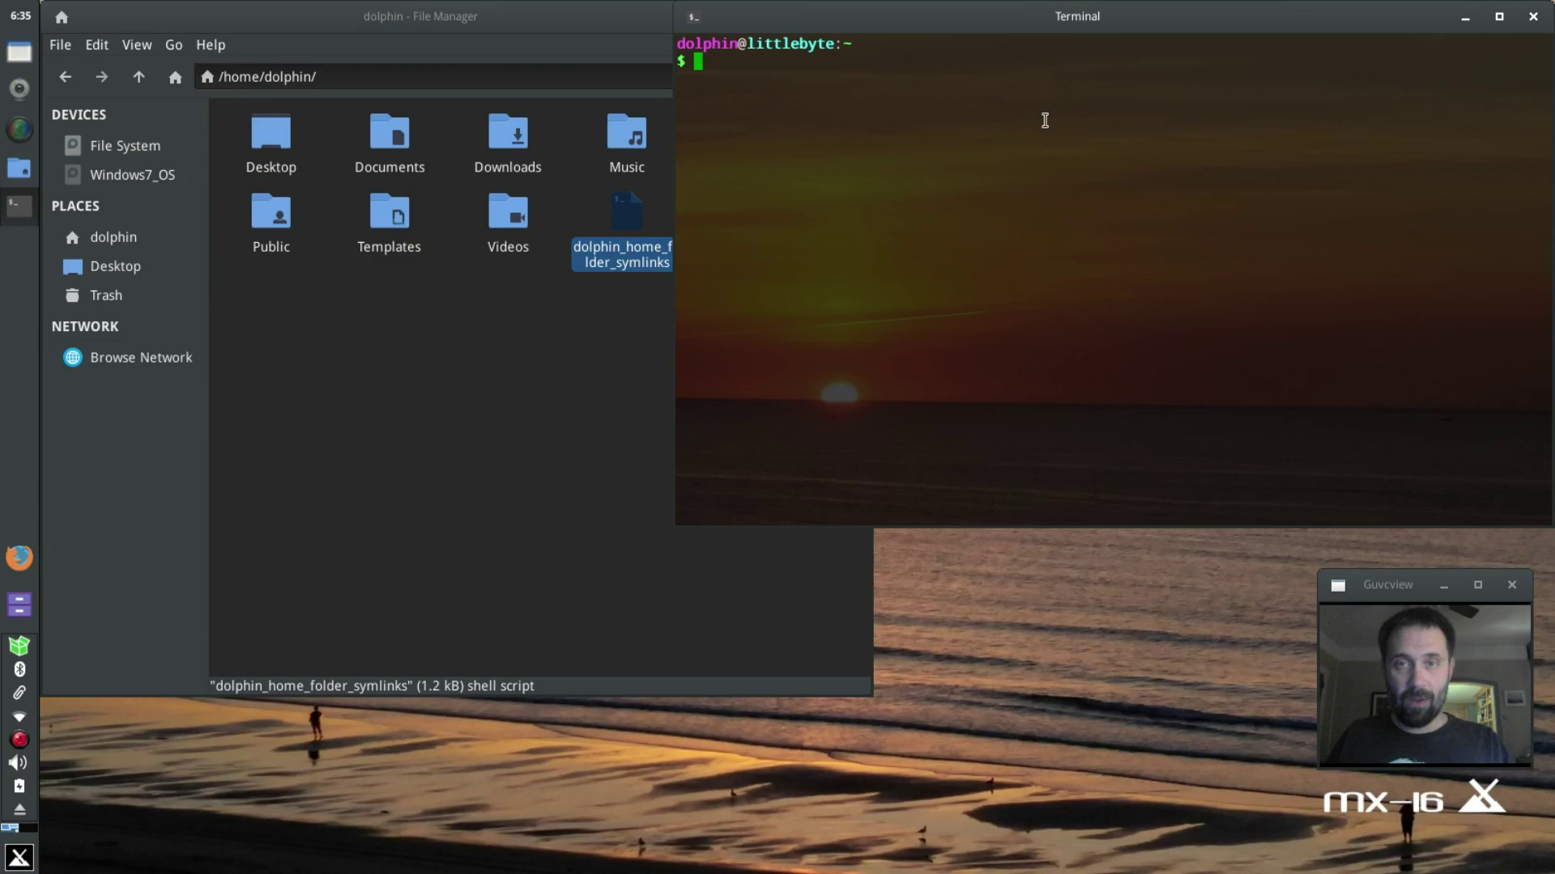
{"action": "left_click_drag", "start_coordinate": [678, 4], "coordinate": [919, 106]}
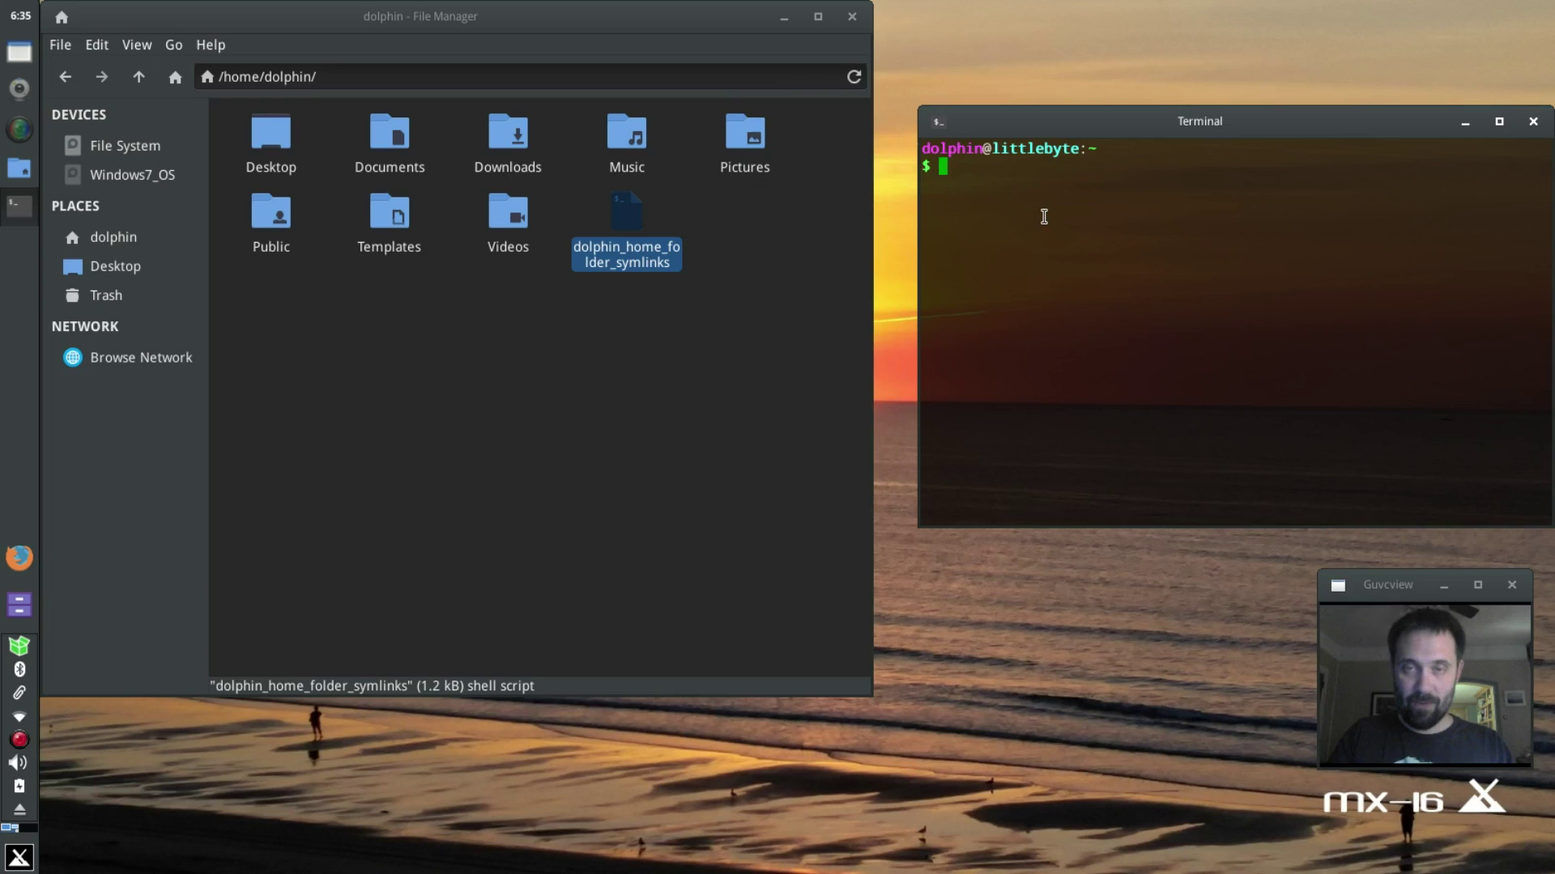
{"action": "type", "text": "./dolph"}
{"action": "key", "text": "Tab"}
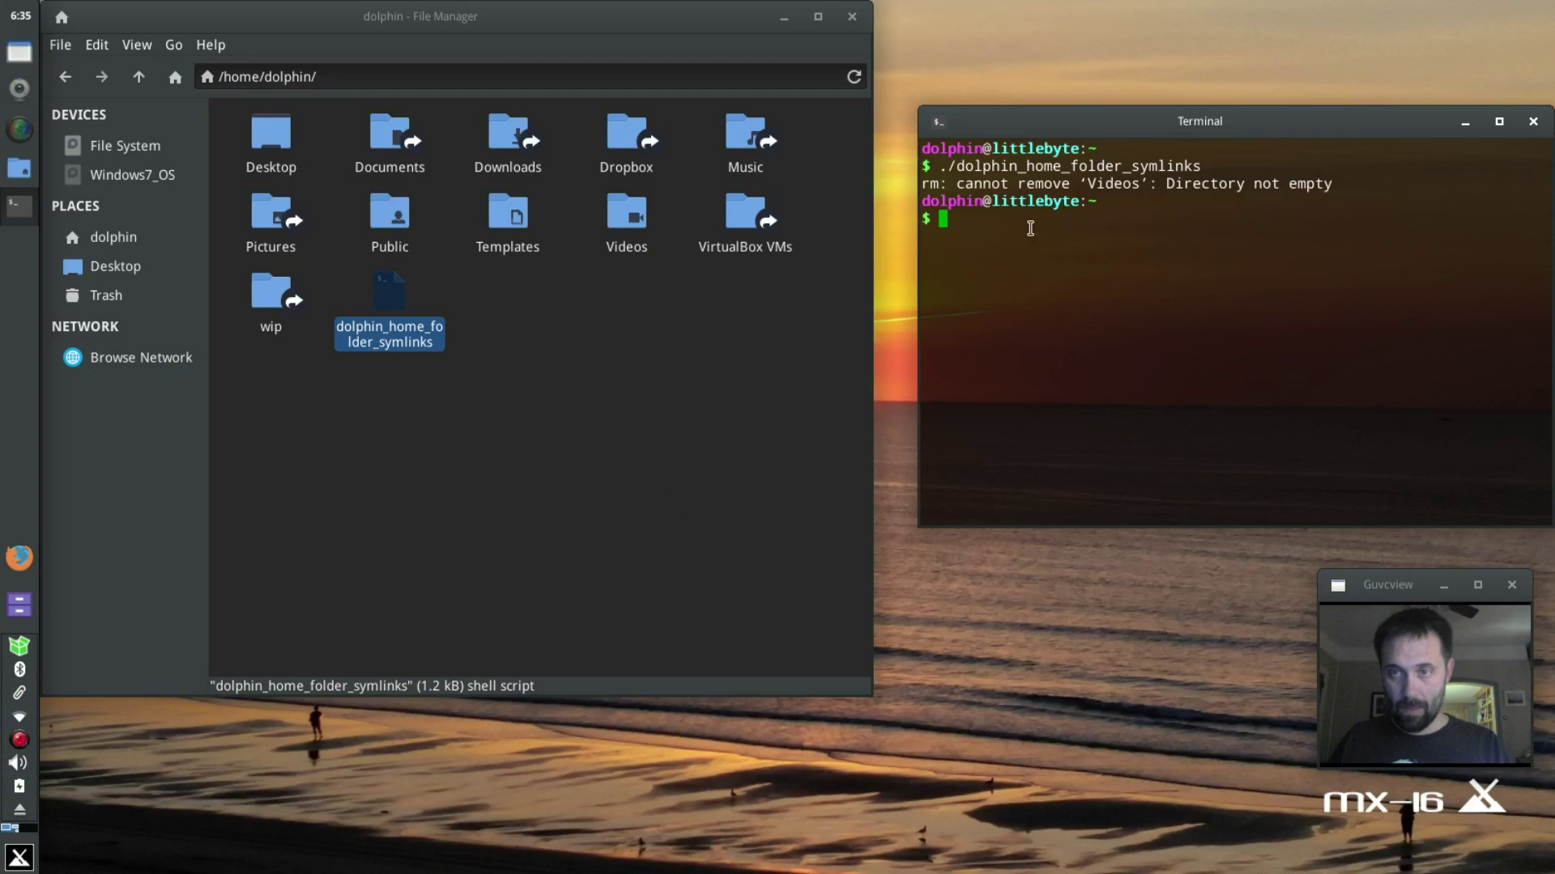
{"action": "left_click_drag", "start_coordinate": [960, 186], "coordinate": [1359, 186]}
{"action": "left_click", "coordinate": [1360, 186]}
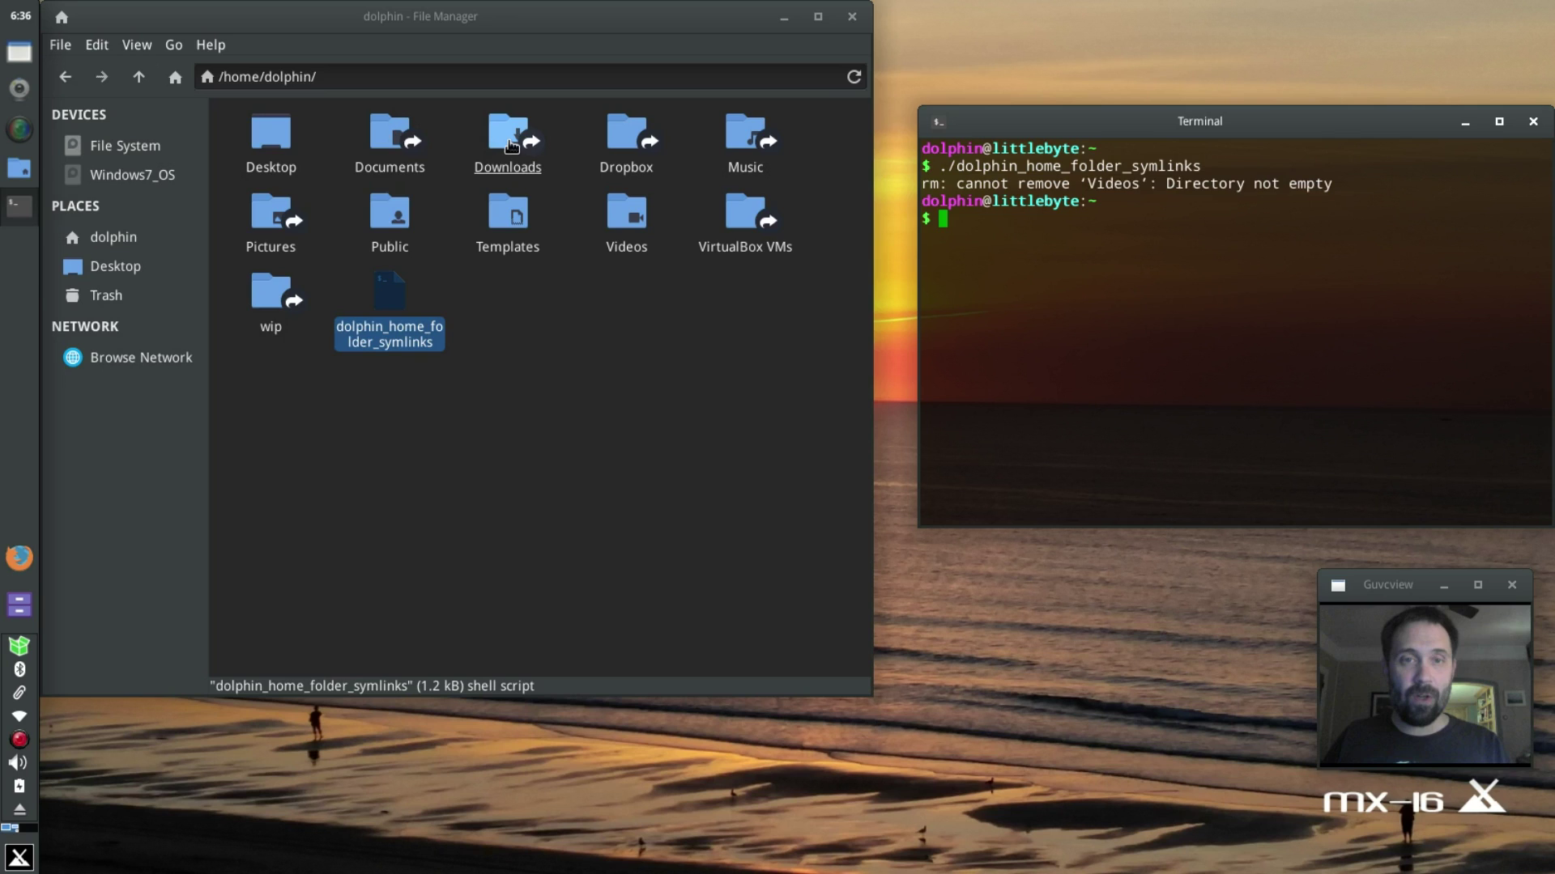
{"action": "double_click", "coordinate": [510, 144]}
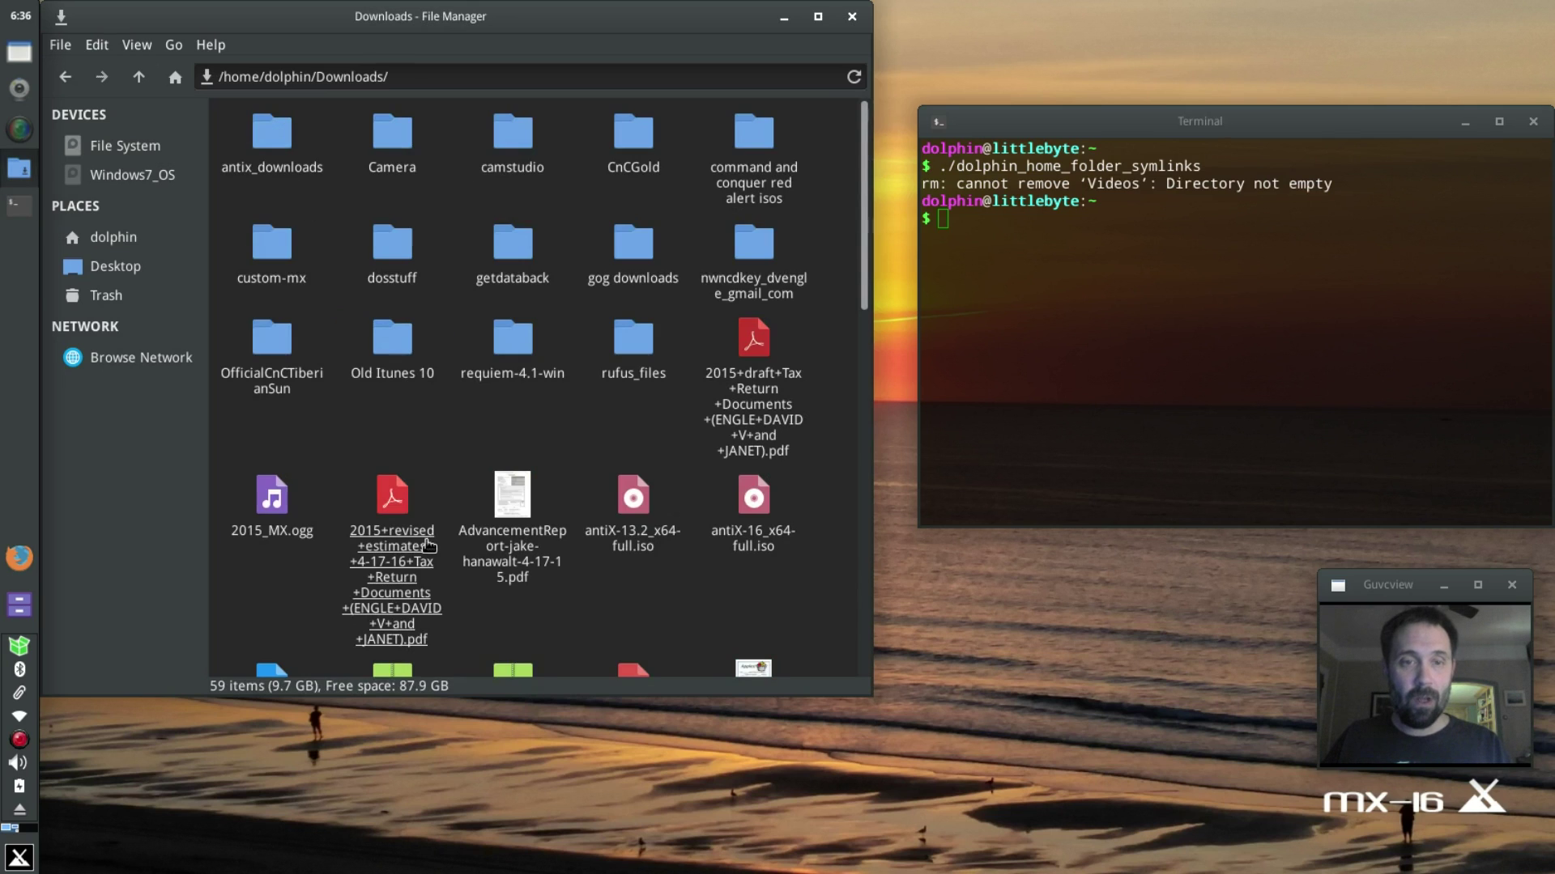
{"action": "left_click", "coordinate": [64, 76]}
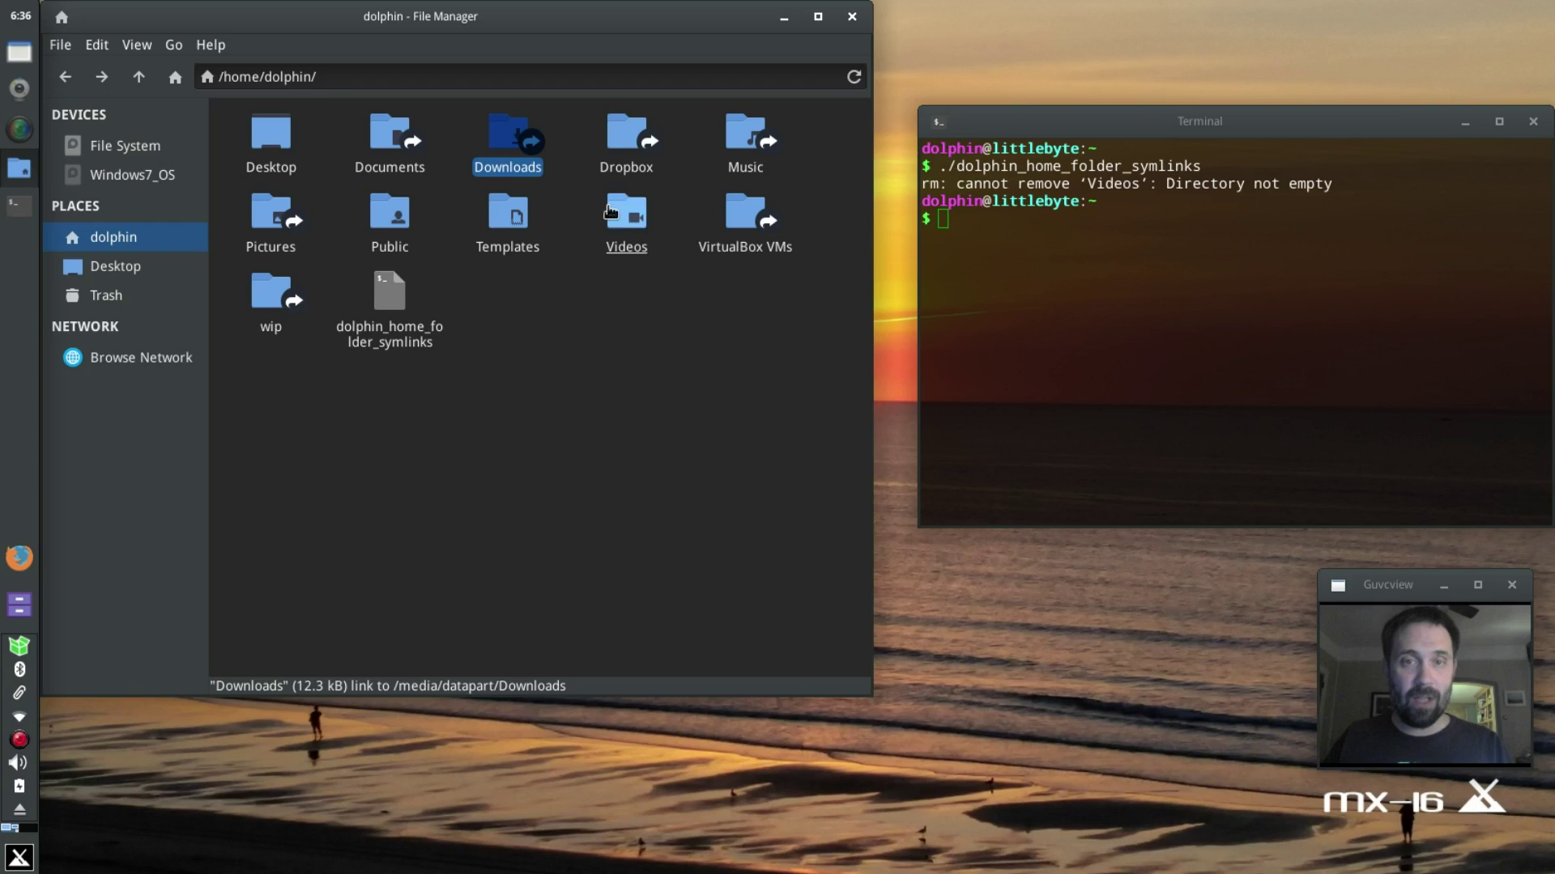
{"action": "double_click", "coordinate": [745, 140]}
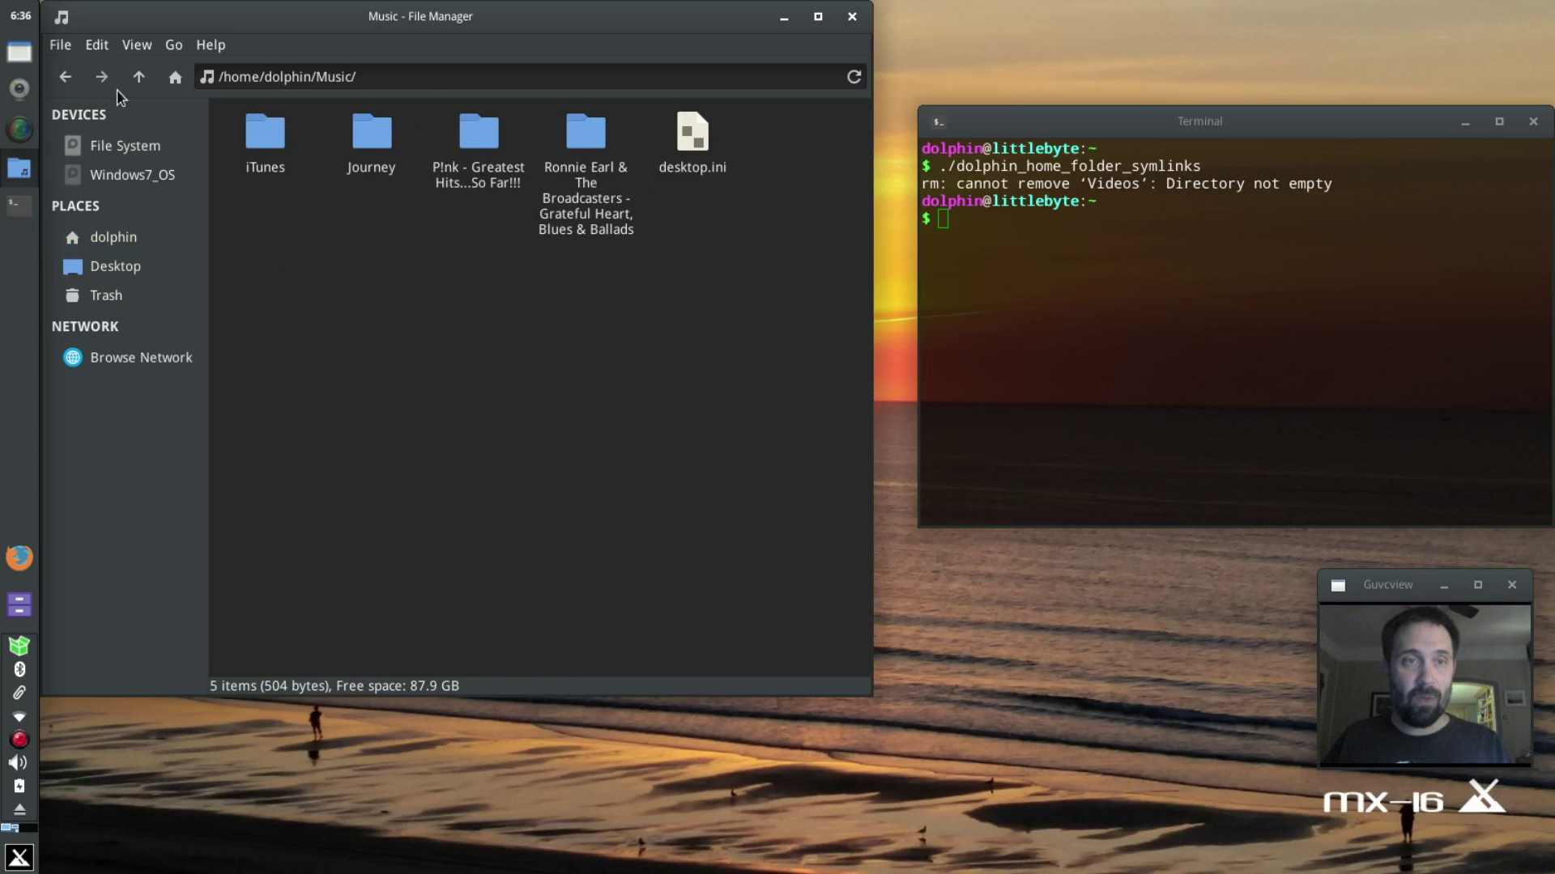
{"action": "left_click", "coordinate": [139, 77]}
{"action": "double_click", "coordinate": [271, 296]}
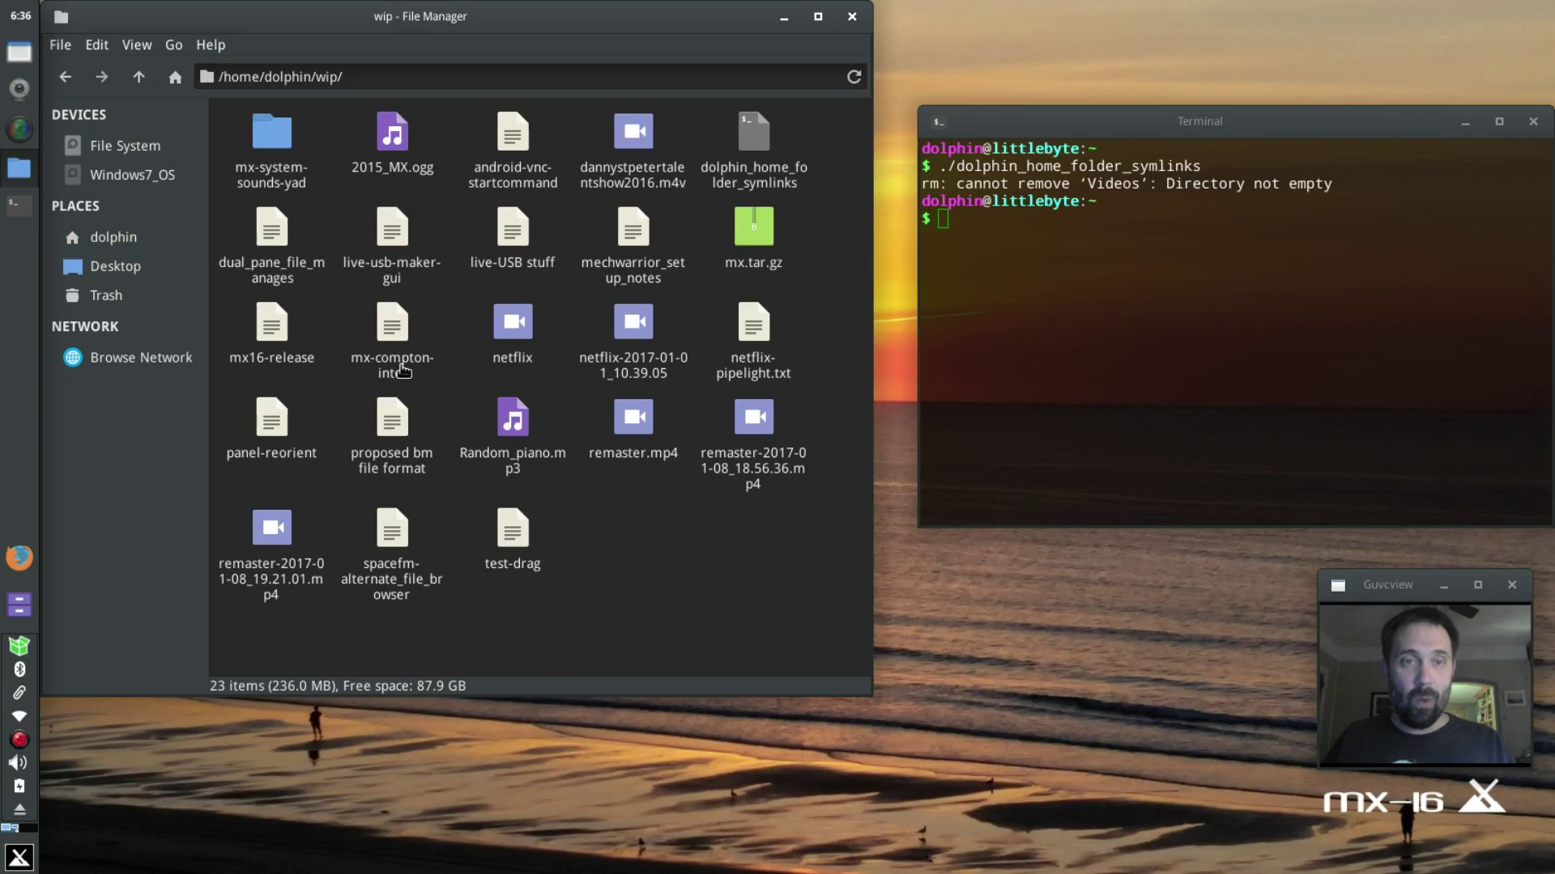
{"action": "left_click", "coordinate": [534, 556]}
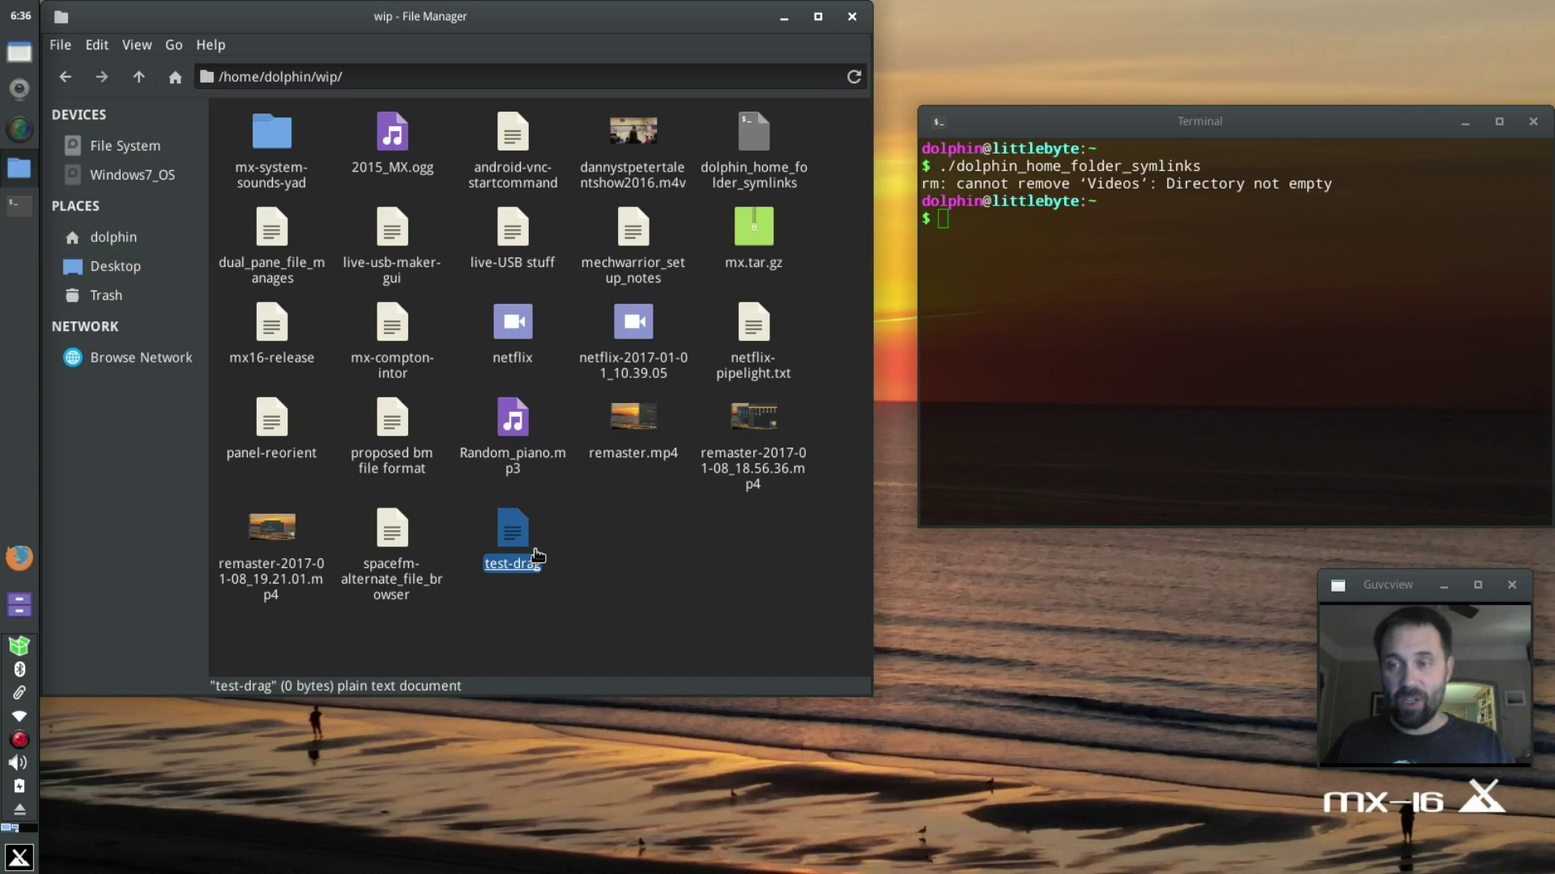
{"action": "left_click", "coordinate": [139, 76]}
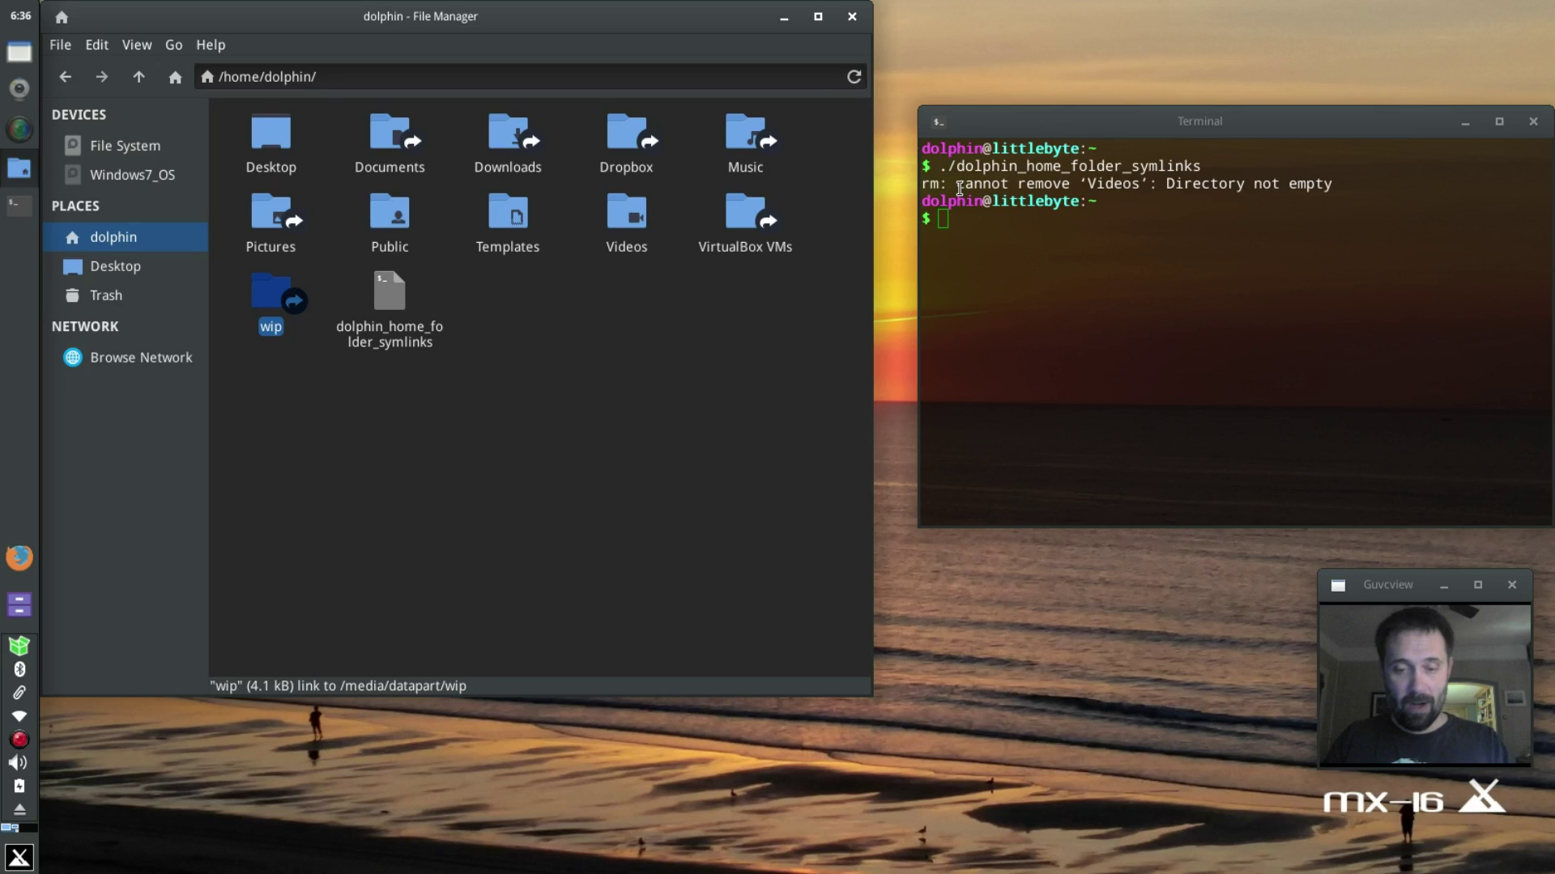
{"action": "key", "text": "F4"}
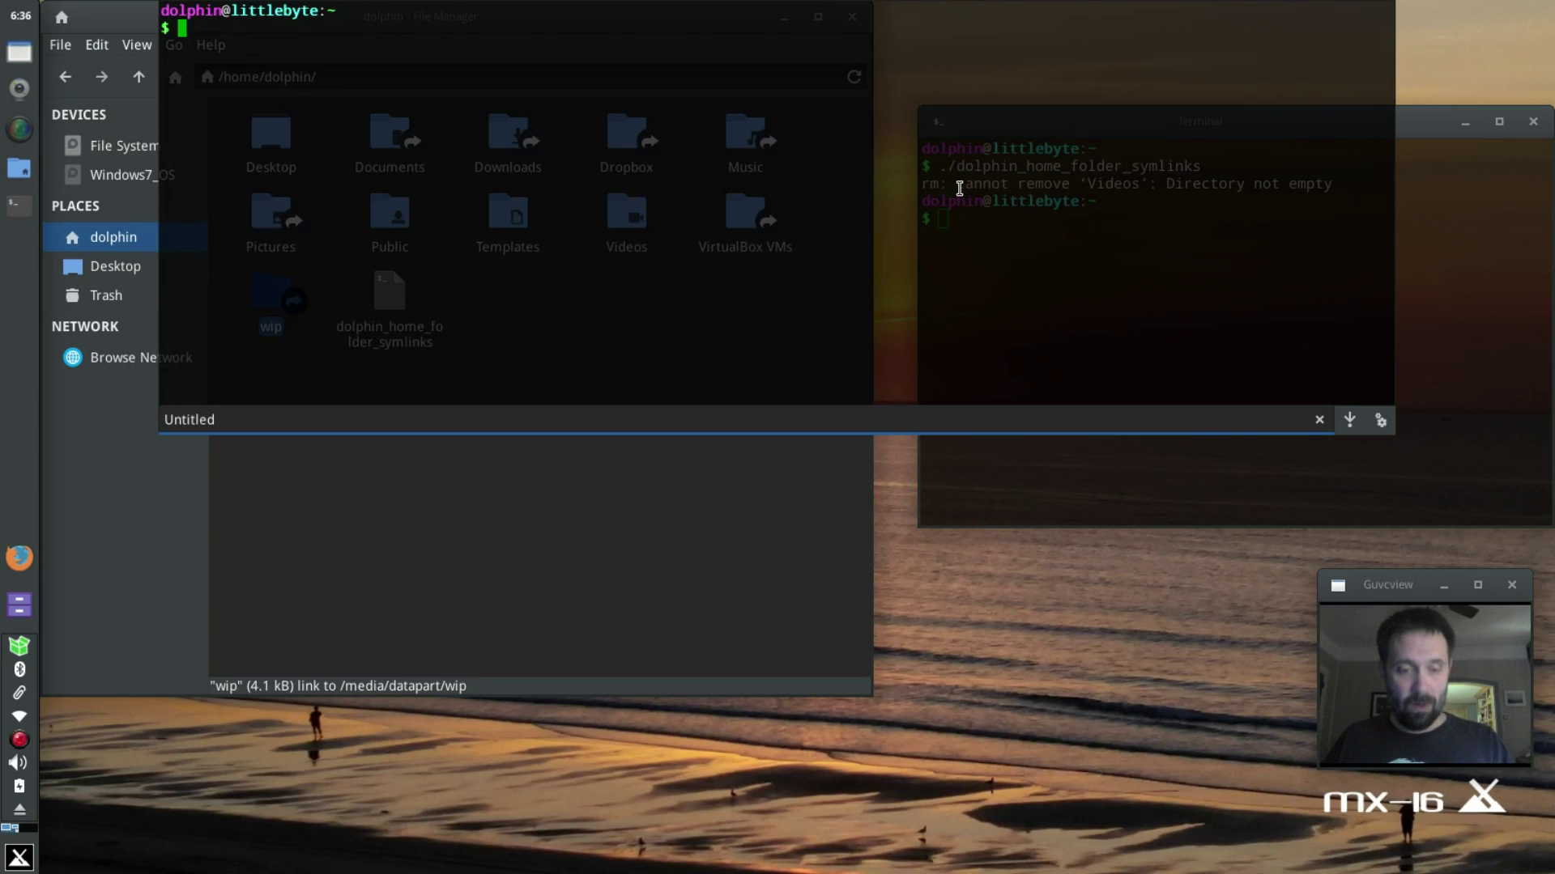
{"action": "type", "text": "exit"}
{"action": "key", "text": "Return"}
{"action": "key", "text": "F4"}
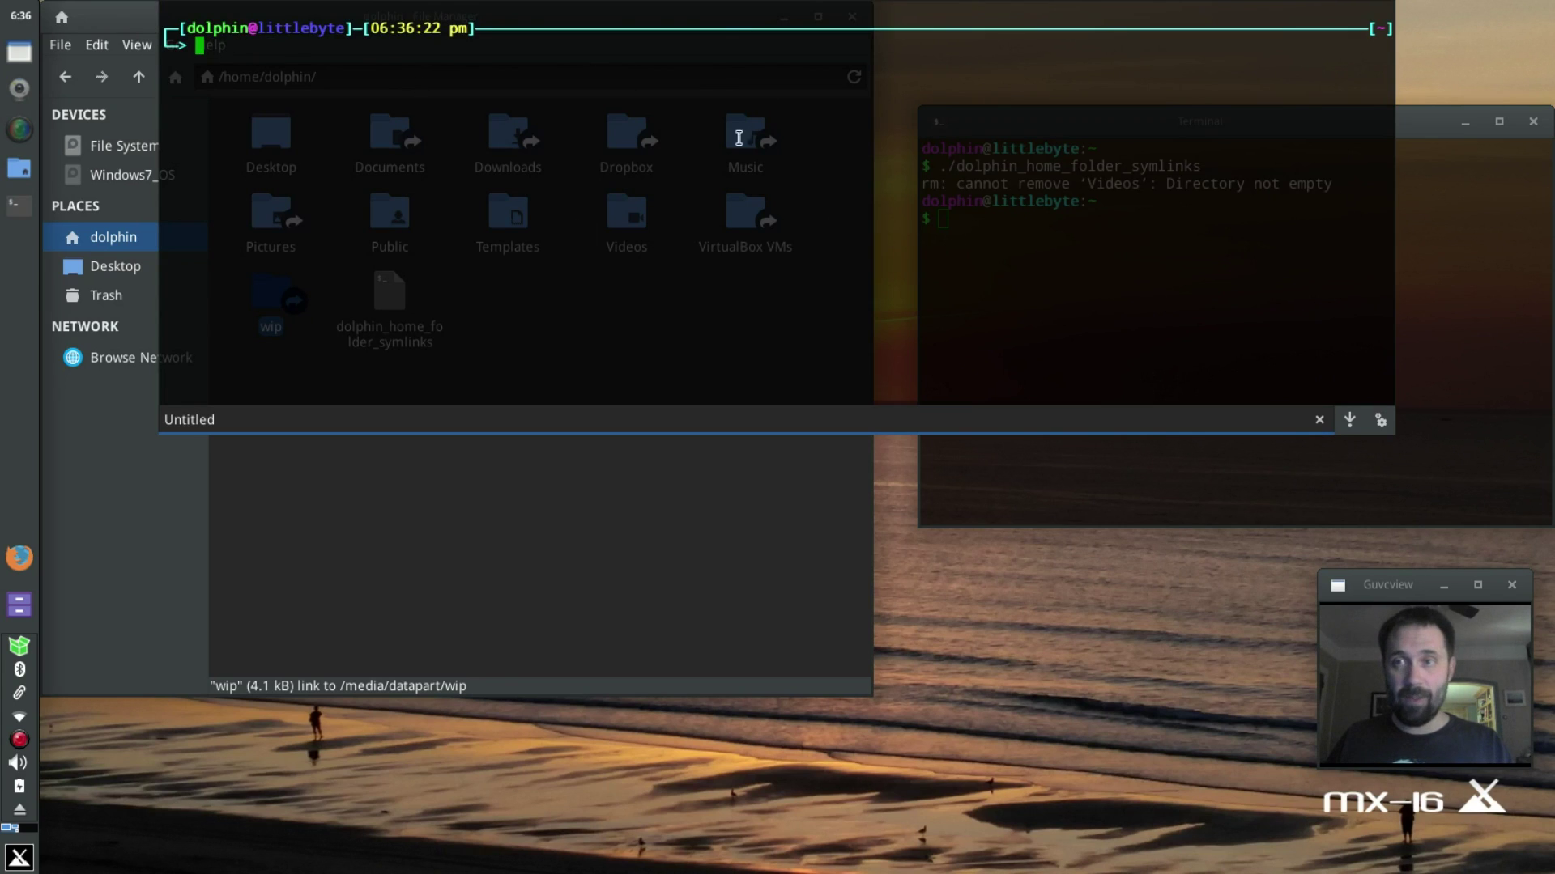
{"action": "type", "text": "exit"}
{"action": "key", "text": "Return"}
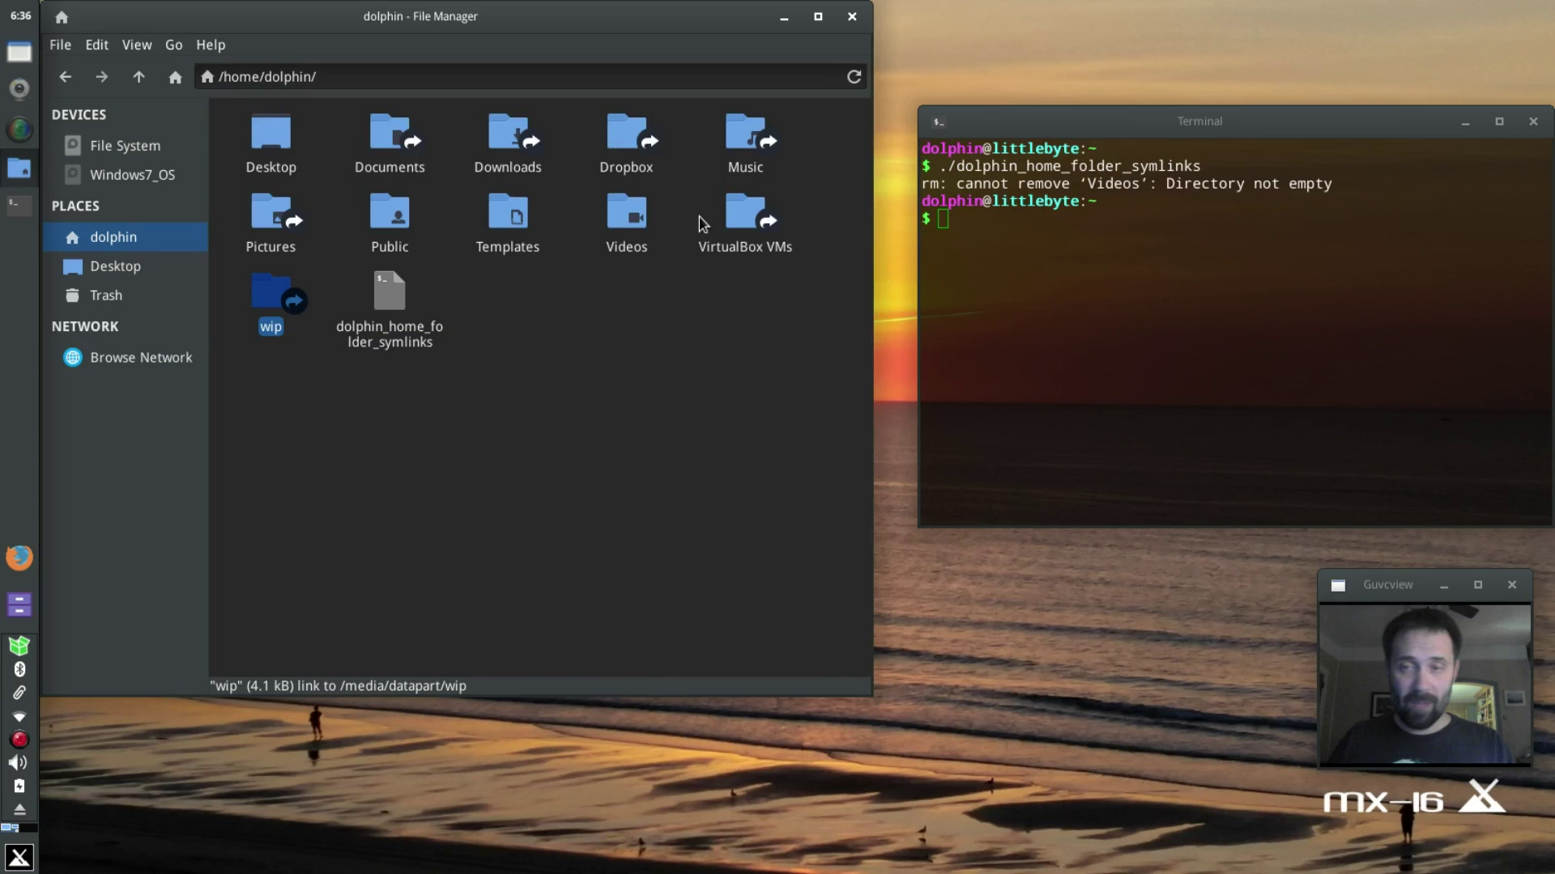
Step: Drag the Terminal window left so it overlaps the home folder listing in the file manager
{"action": "left_click_drag", "start_coordinate": [1080, 129], "coordinate": [1050, 65]}
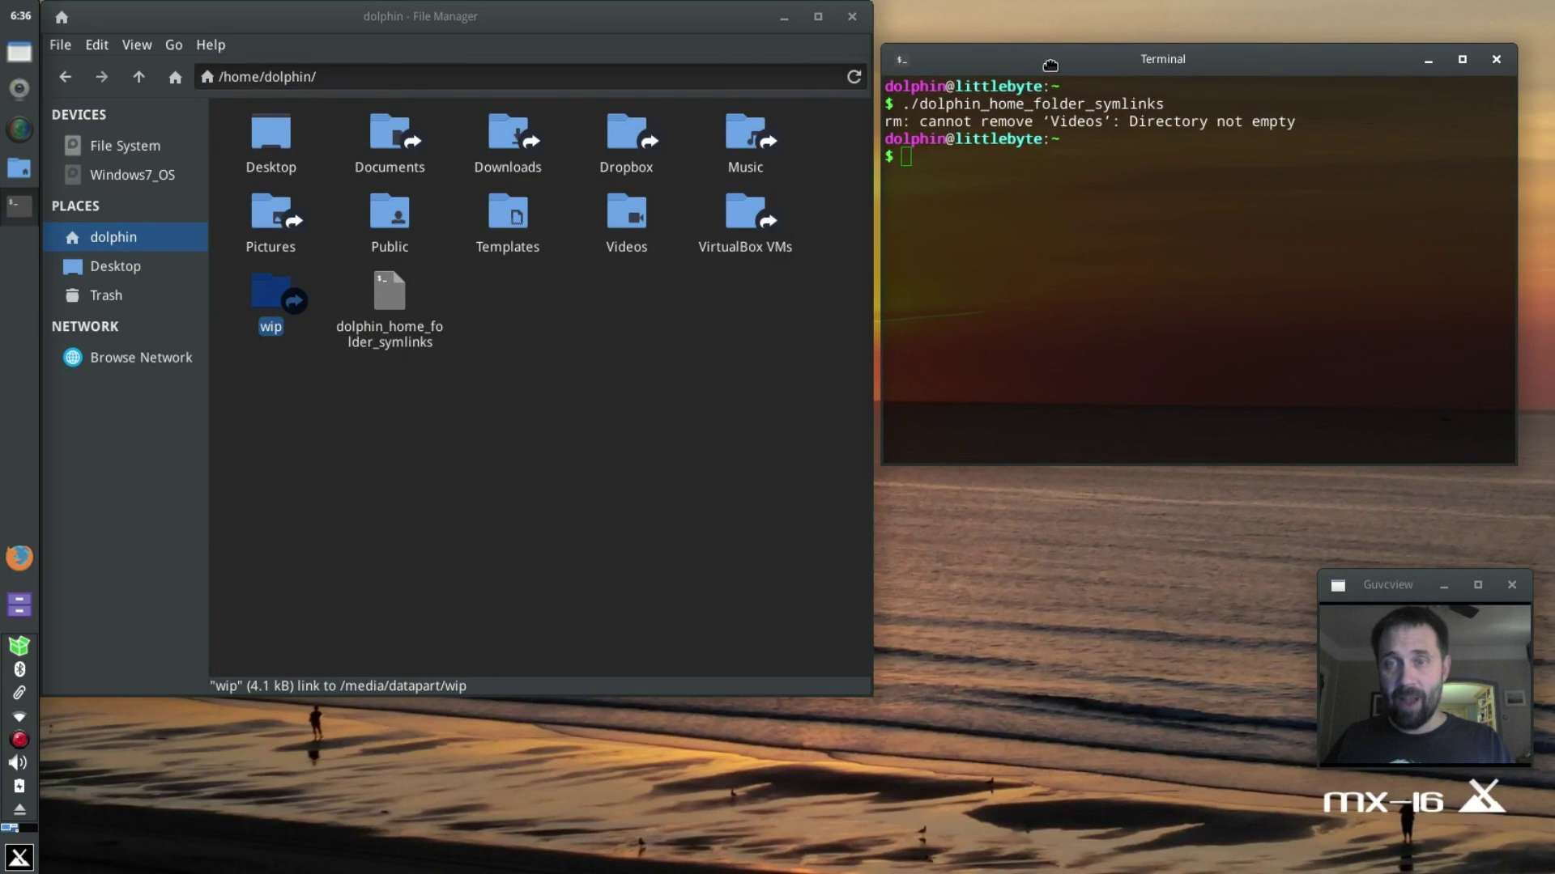